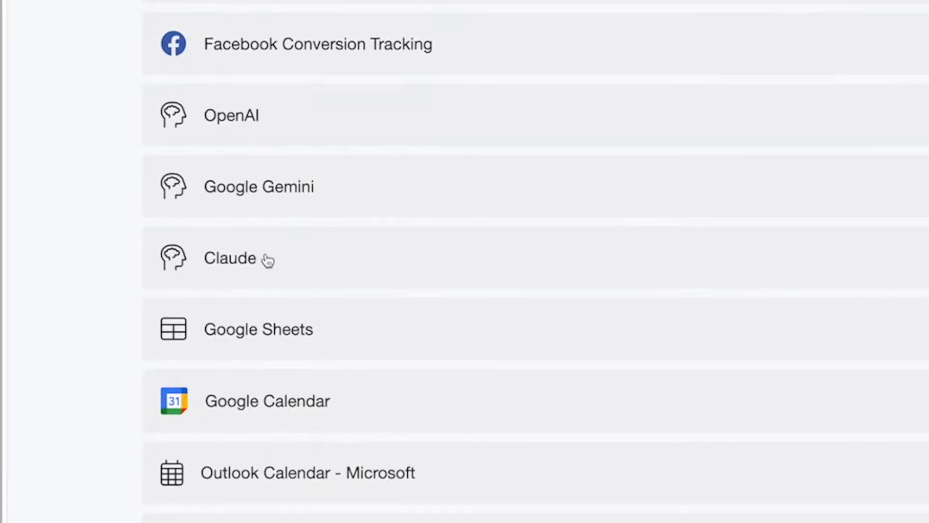
# Connect the Google Sheets integration to the Google account and allow spreadsheet access.
pyautogui.click(367, 410)
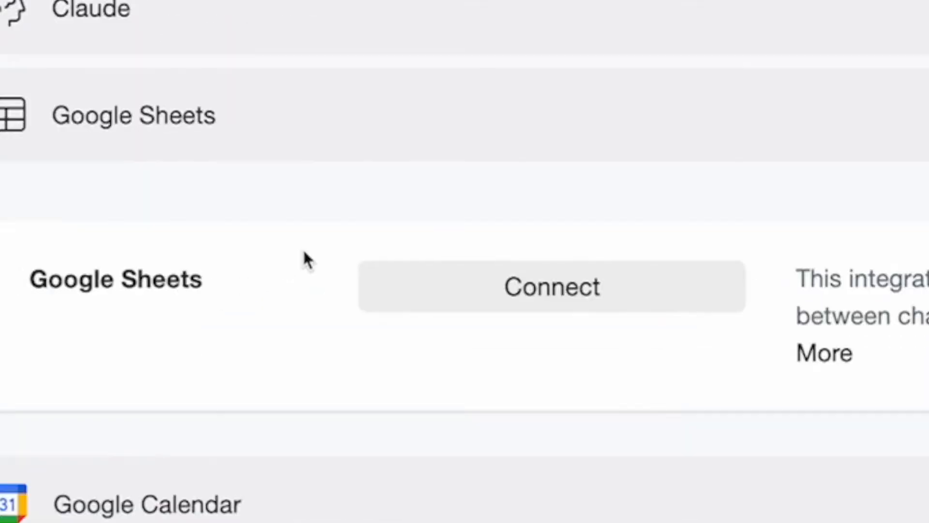
pyautogui.click(590, 389)
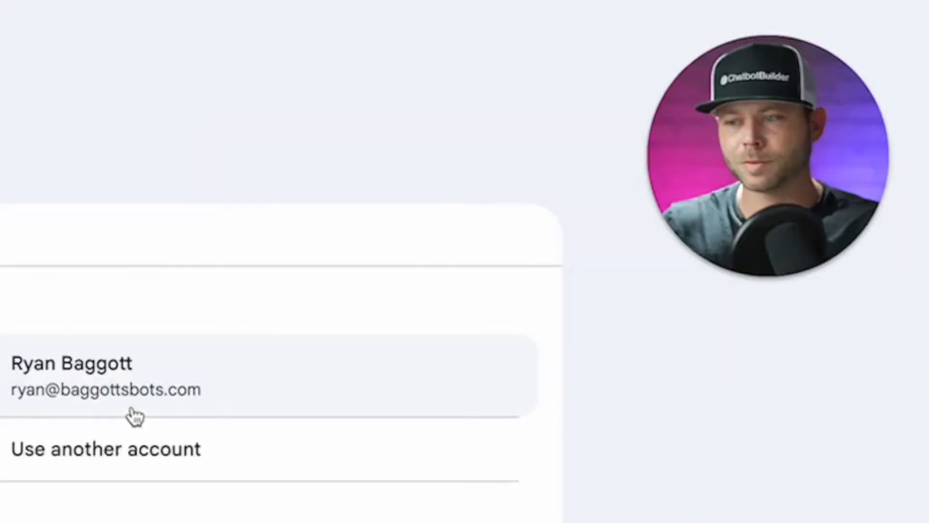
pyautogui.click(124, 397)
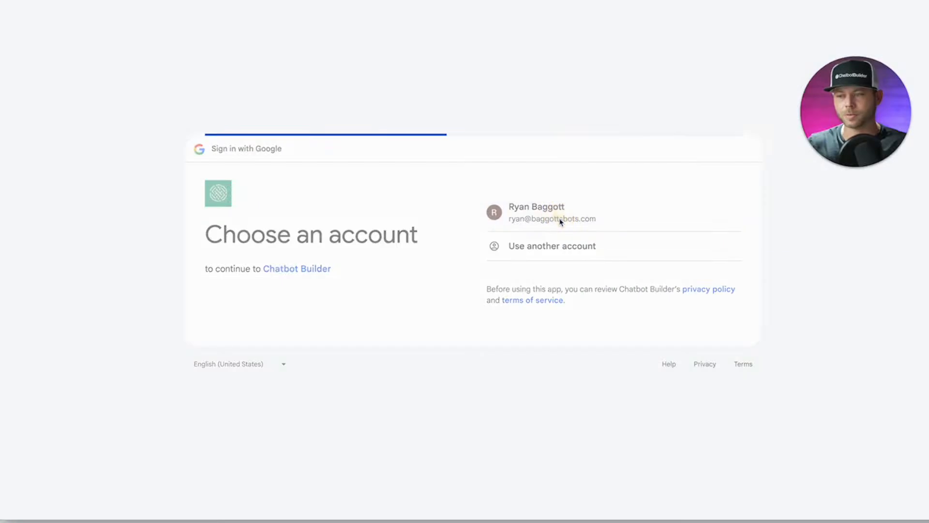
pyautogui.click(554, 327)
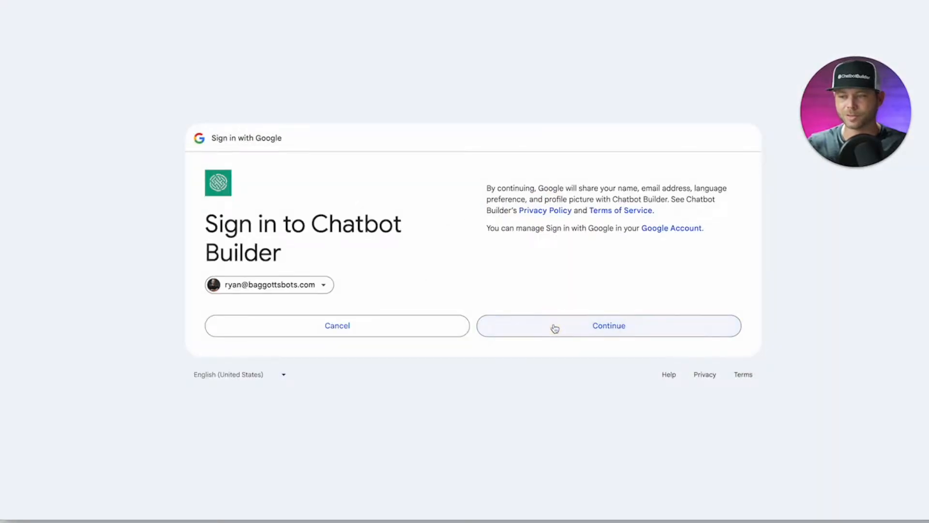
pyautogui.click(573, 359)
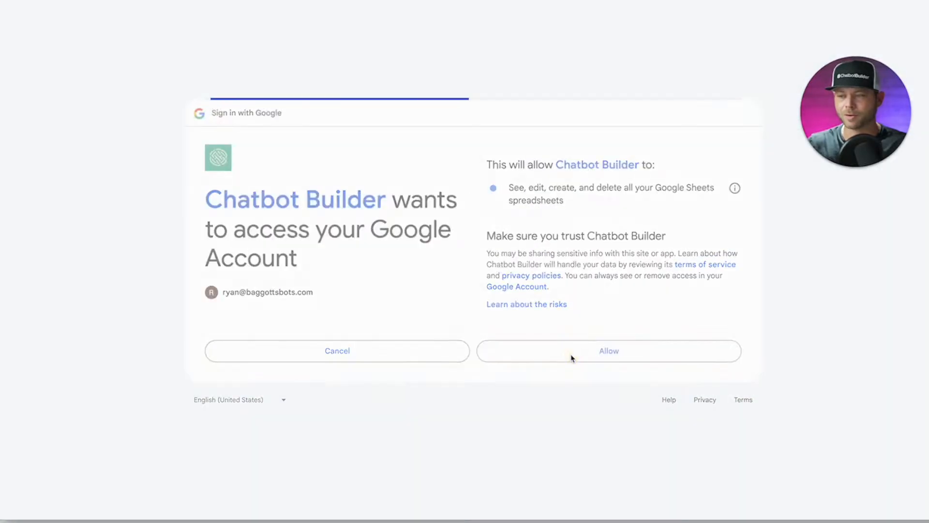
# Open the connected Google Sheets integration's spreadsheet management page.
pyautogui.scroll(-2, 431, 348)
pyautogui.click(380, 278)
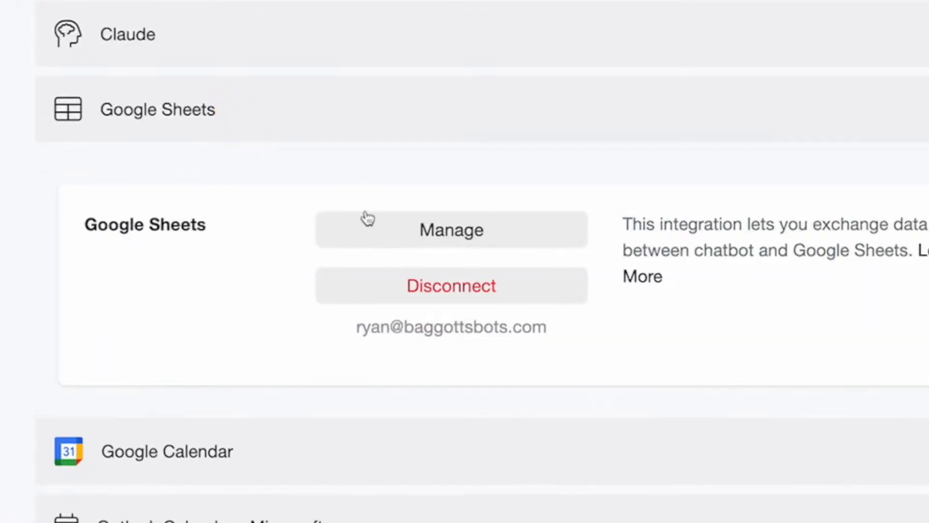
pyautogui.click(368, 219)
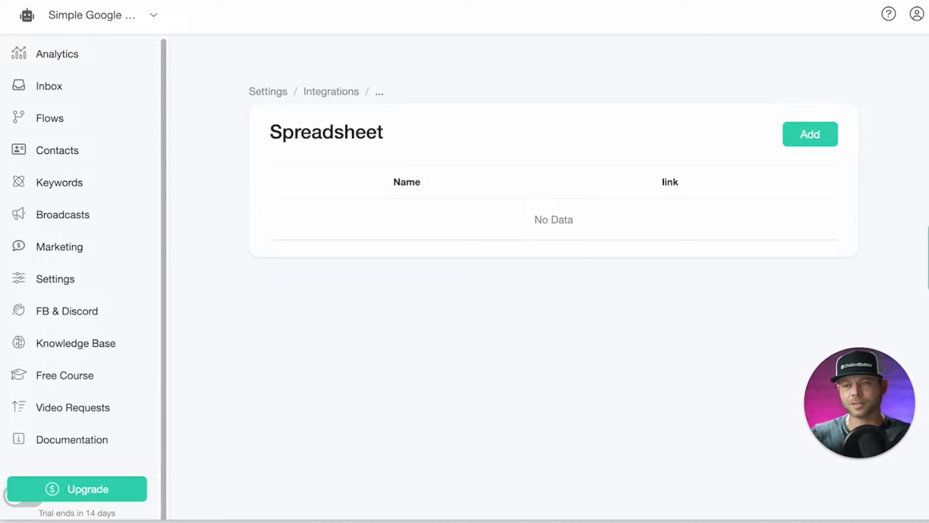
# Title the spreadsheet 'Testing Google Sheets Actions'.
pyautogui.click(68, 5)
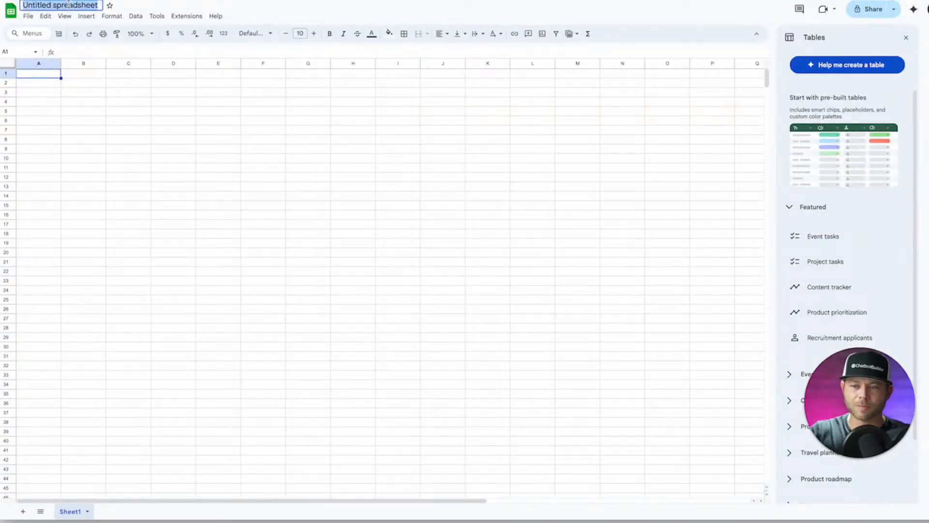
pyautogui.write('Testing Google ')
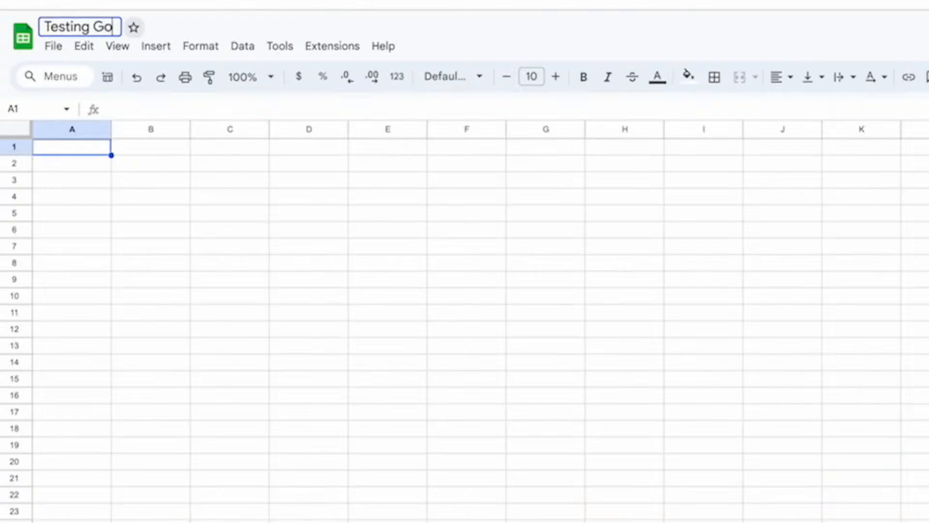
pyautogui.write('Shee')
pyautogui.write('ts A')
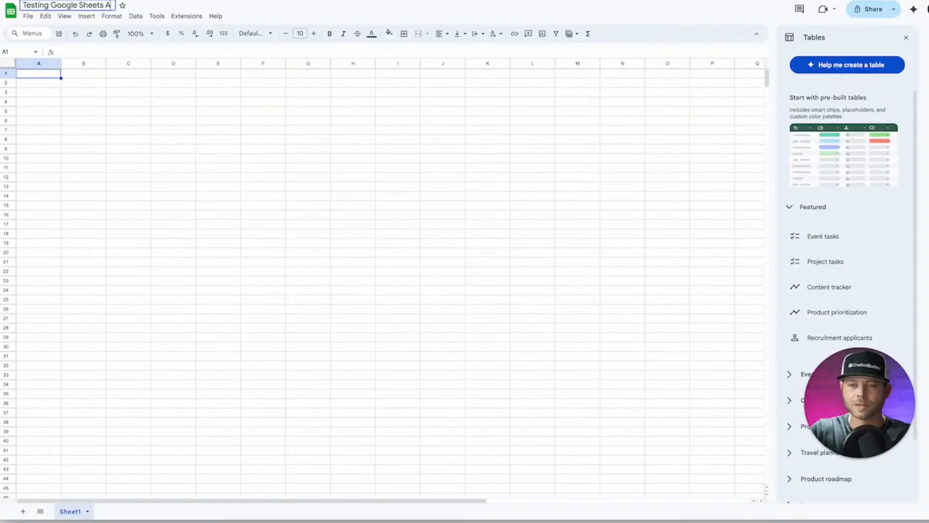
pyautogui.write('ctions')
pyautogui.click(222, 104)
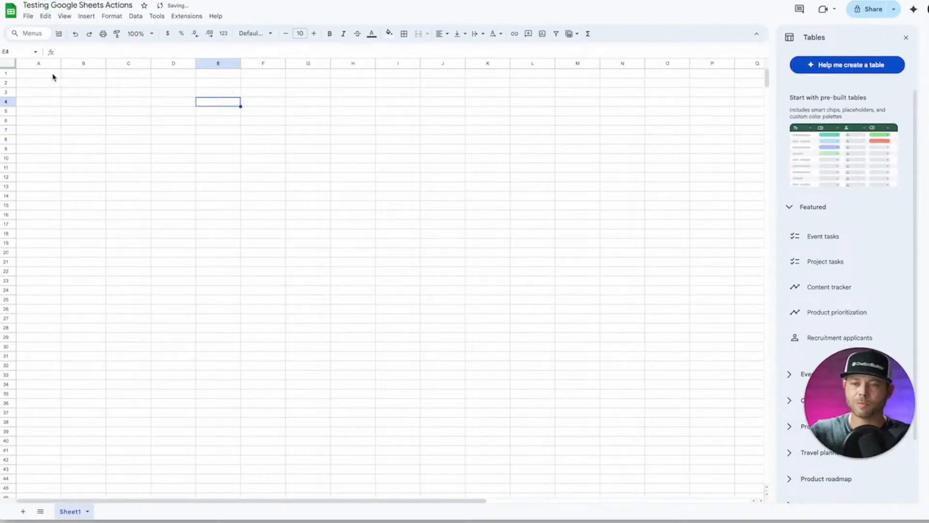
# Enter the headers Date, First Name and Last Name in row 1.
pyautogui.click(52, 75)
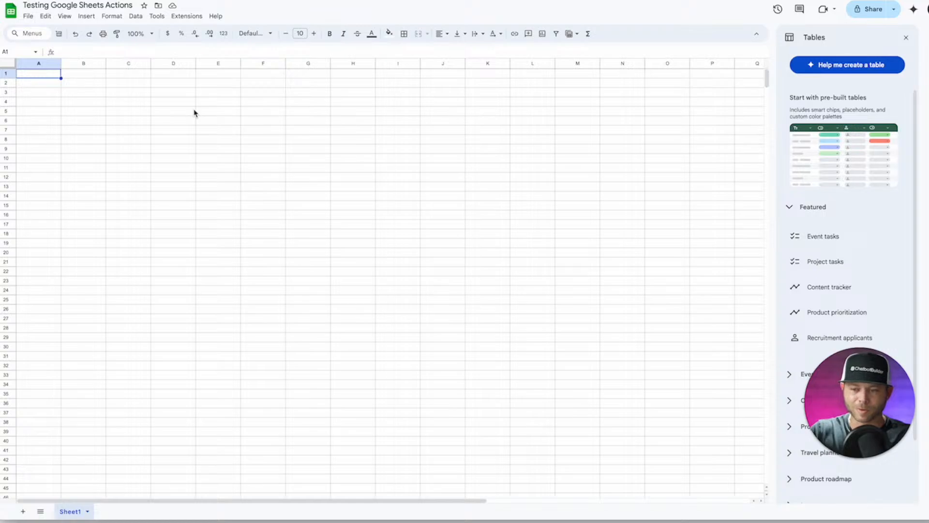
pyautogui.write('Date')
pyautogui.press('Tab')
pyautogui.write('Ful')
pyautogui.press('BackSpace')
pyautogui.press('BackSpace')
pyautogui.write('rist Name')
pyautogui.press('Tab')
pyautogui.write('Last Name')
pyautogui.press('Tab')
# Add the headers Email, Phone and Feedback, then copy the spreadsheet's share link.
pyautogui.write('Email')
pyautogui.press('Tab')
pyautogui.write('Phone')
pyautogui.press('Tab')
pyautogui.write('Feedback')
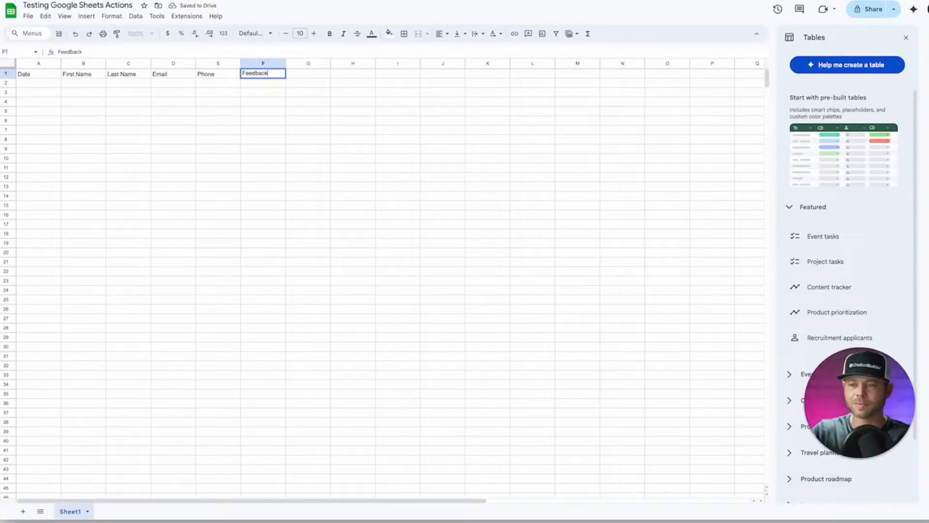
pyautogui.click(308, 139)
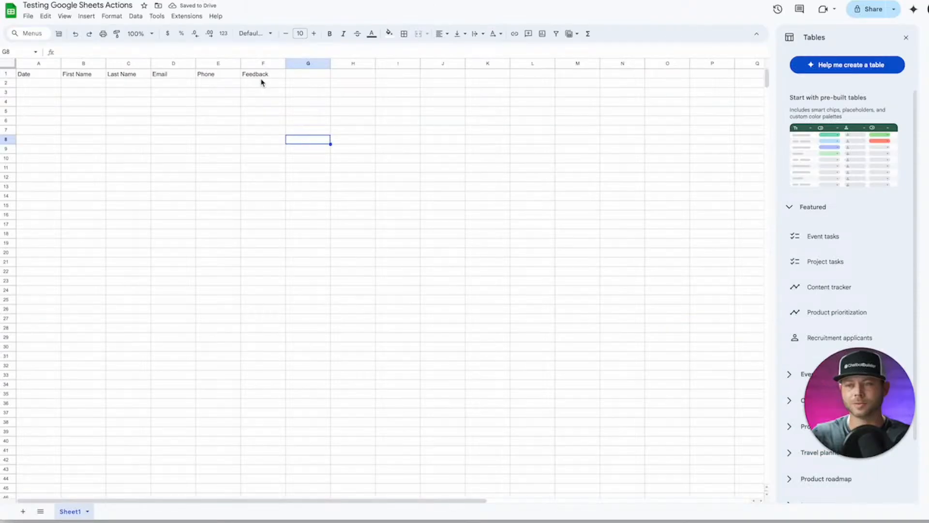
pyautogui.click(876, 12)
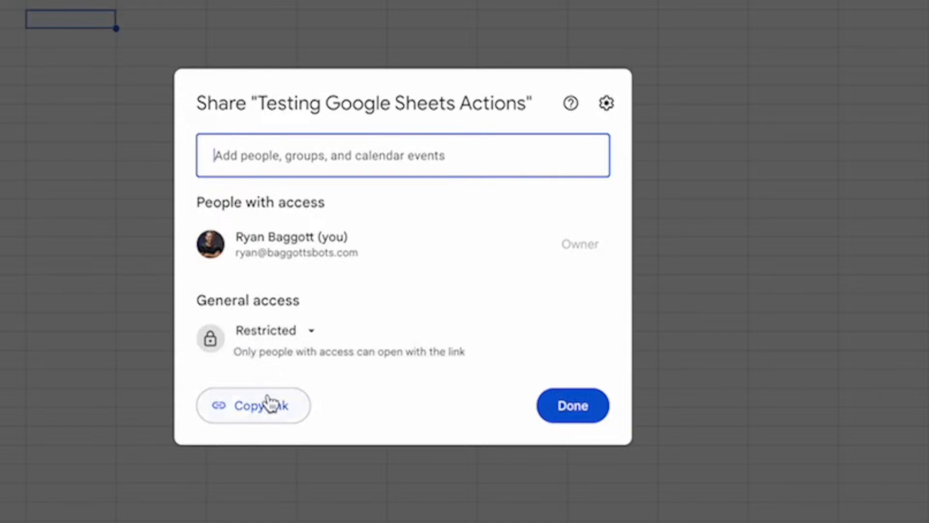
pyautogui.click(400, 332)
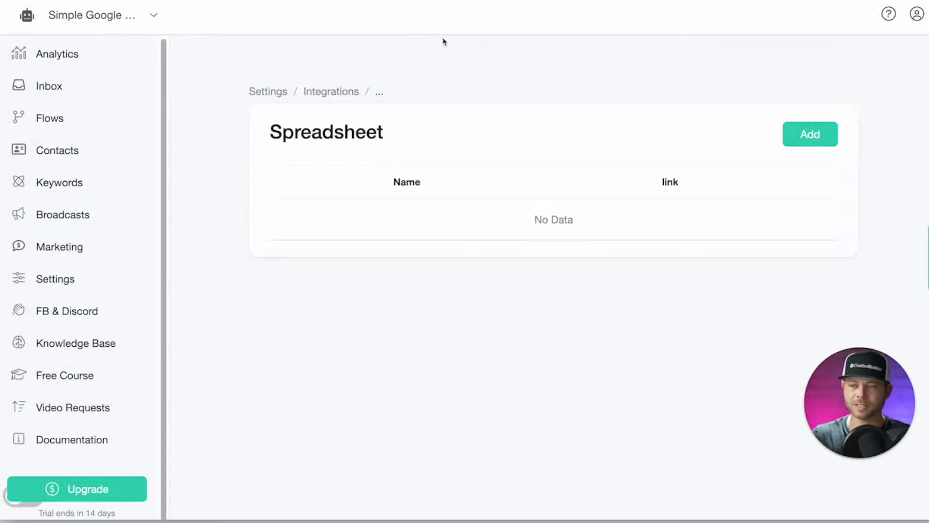
# Add a spreadsheet named 'Testing' using the copied Google Sheets link.
pyautogui.click(811, 133)
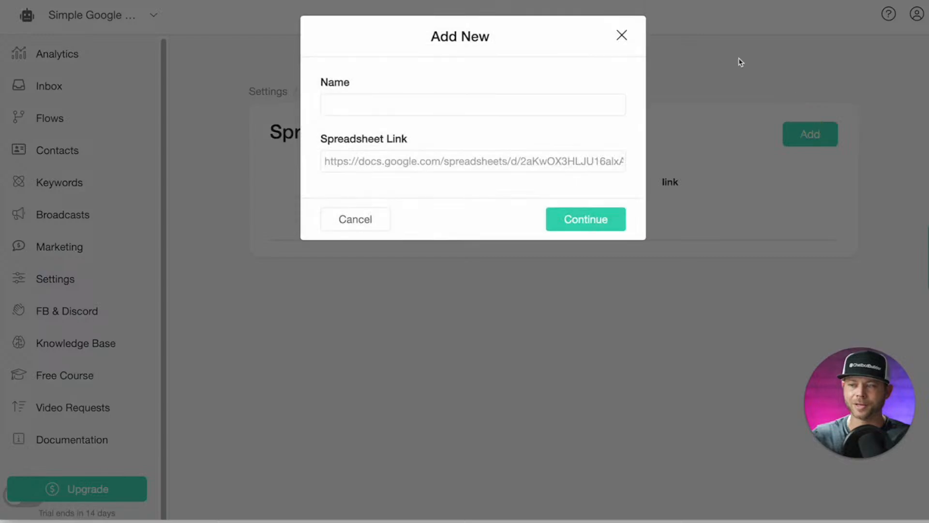
pyautogui.click(424, 105)
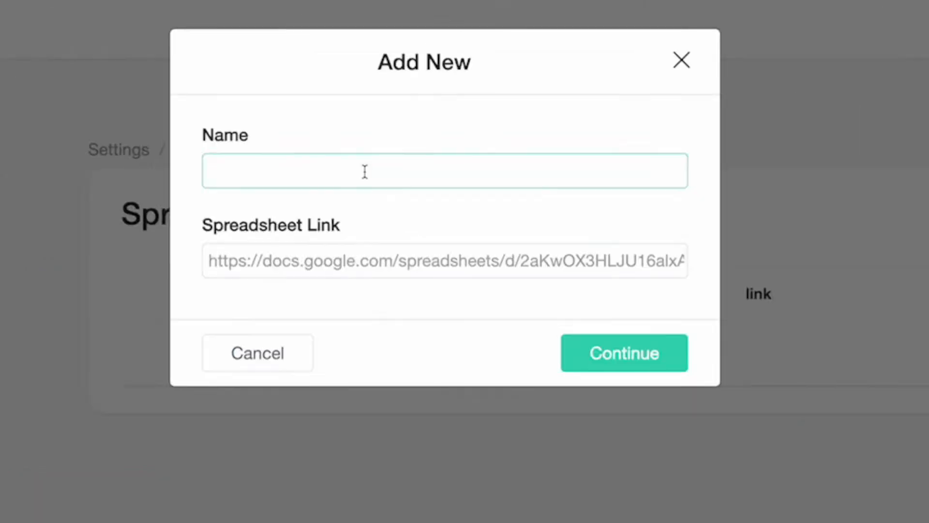
pyautogui.write('Testing')
pyautogui.click(326, 258)
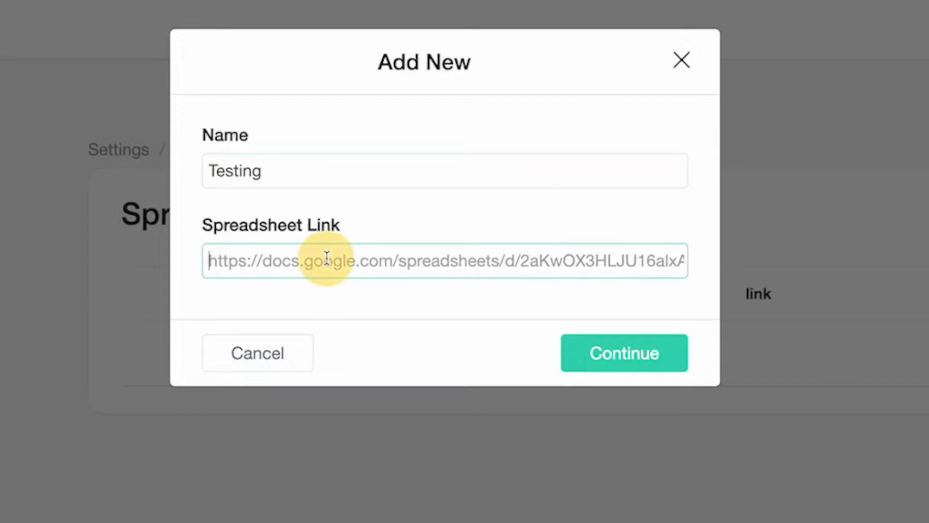
pyautogui.hotkey('ctrl', 'v')
pyautogui.click(624, 351)
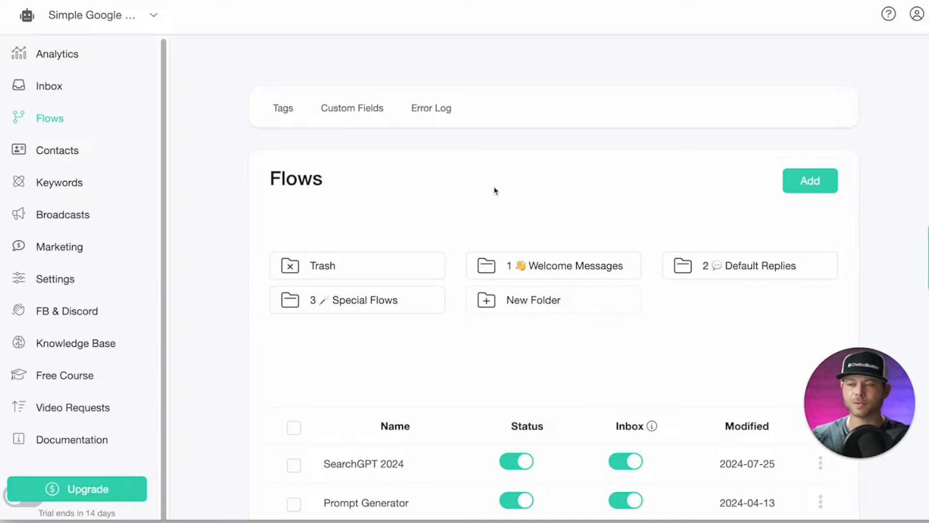
# Add a flow named 'Collect User Data' on the Flows page and open its editor.
pyautogui.scroll(-1, 495, 190)
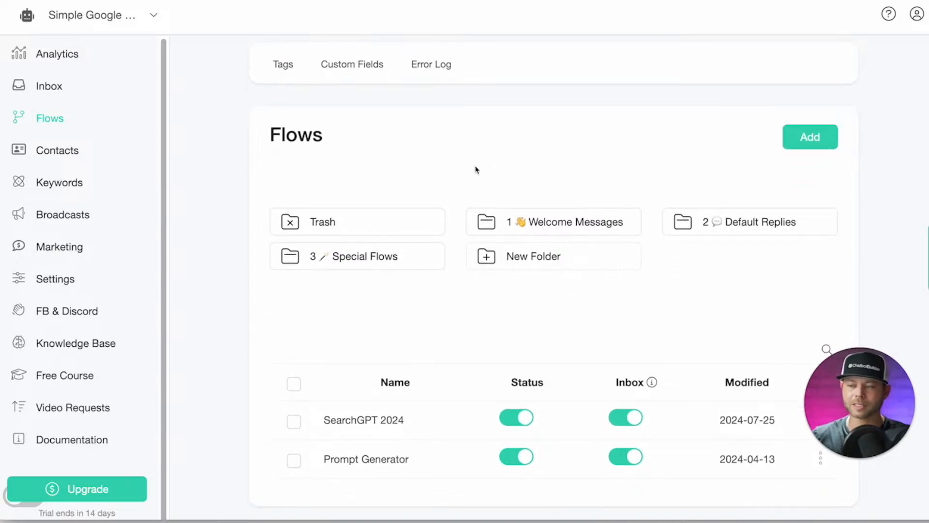
pyautogui.click(818, 142)
pyautogui.click(503, 85)
pyautogui.write('Collect User Data')
pyautogui.press('Return')
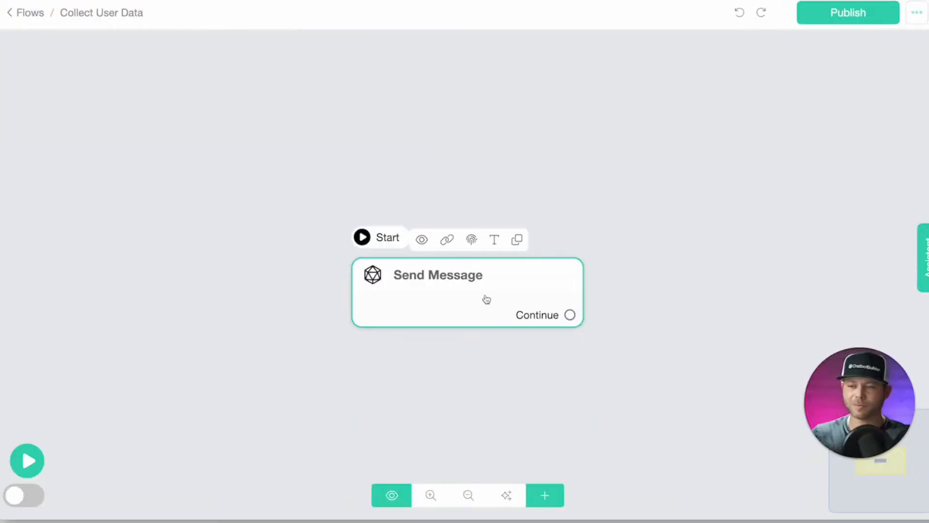
# Add a Get User Data block to the start message prompting 'Please confirm your first and last name below.'.
pyautogui.click(487, 299)
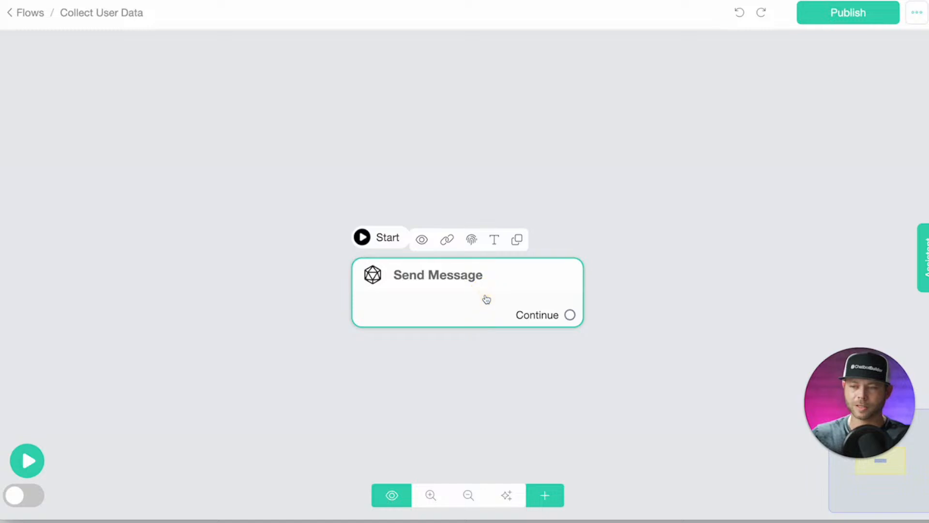
pyautogui.click(487, 299)
pyautogui.click(264, 261)
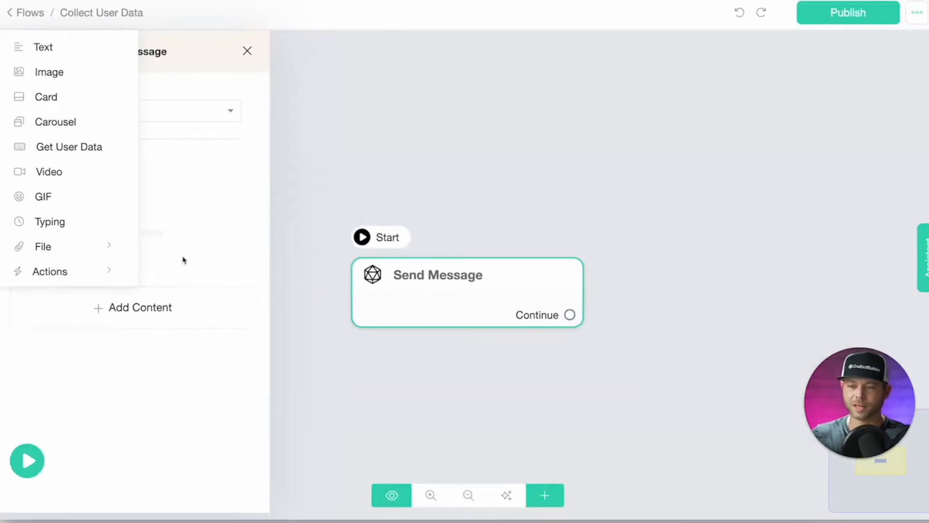
pyautogui.click(183, 261)
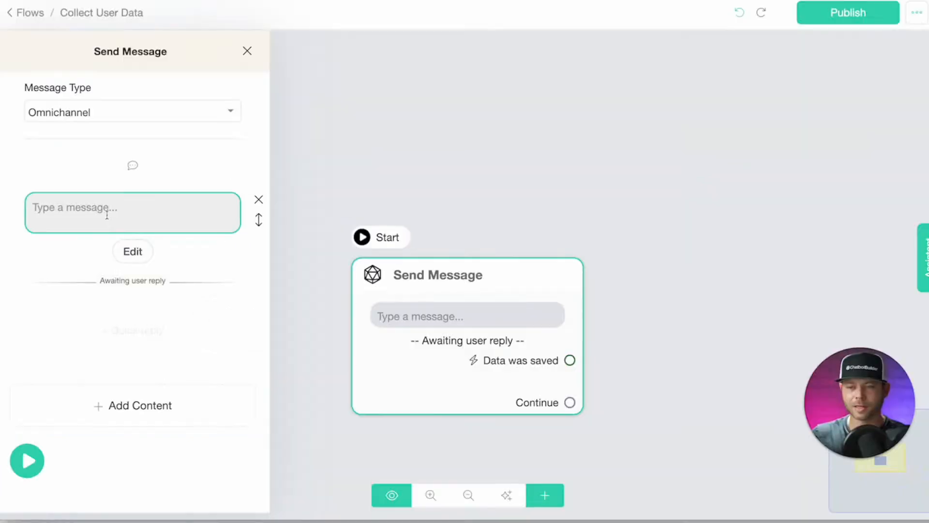
pyautogui.click(102, 211)
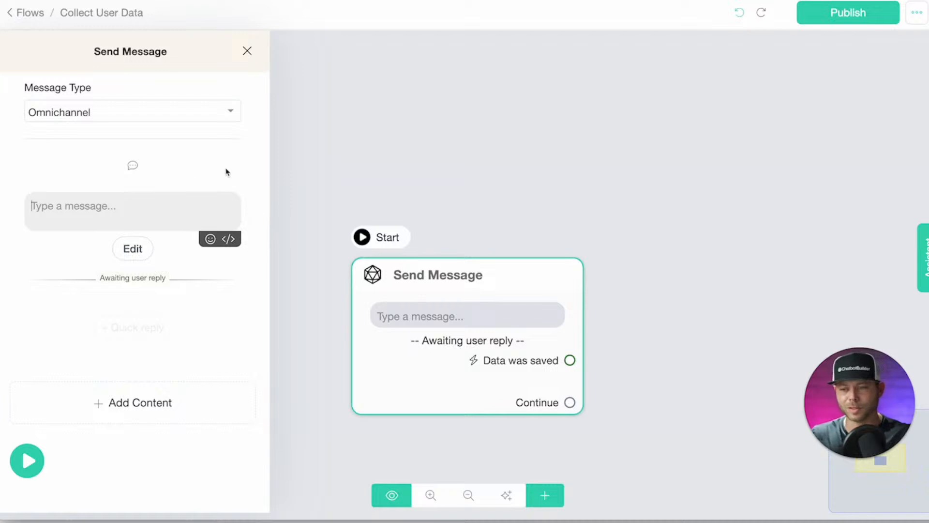
pyautogui.write('Please')
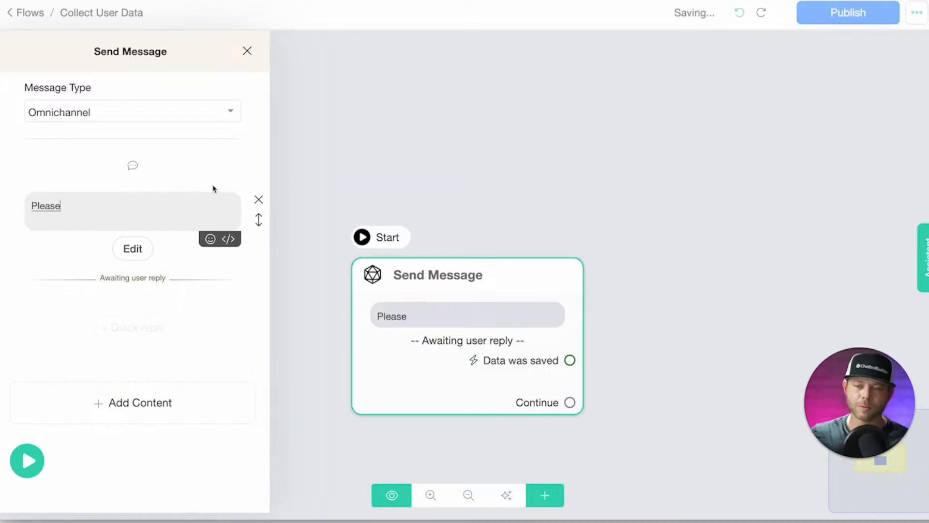
pyautogui.write(' confirm your first and last name')
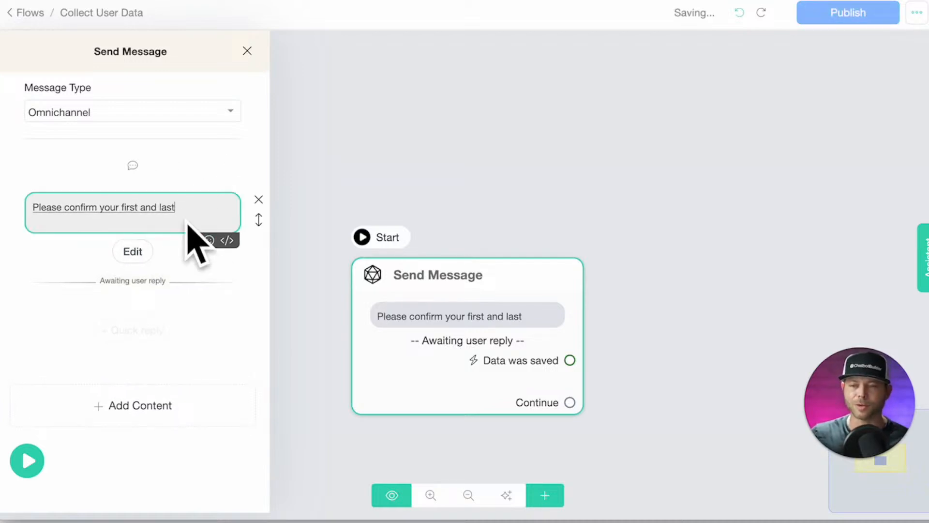
pyautogui.write(' below.')
pyautogui.click(135, 255)
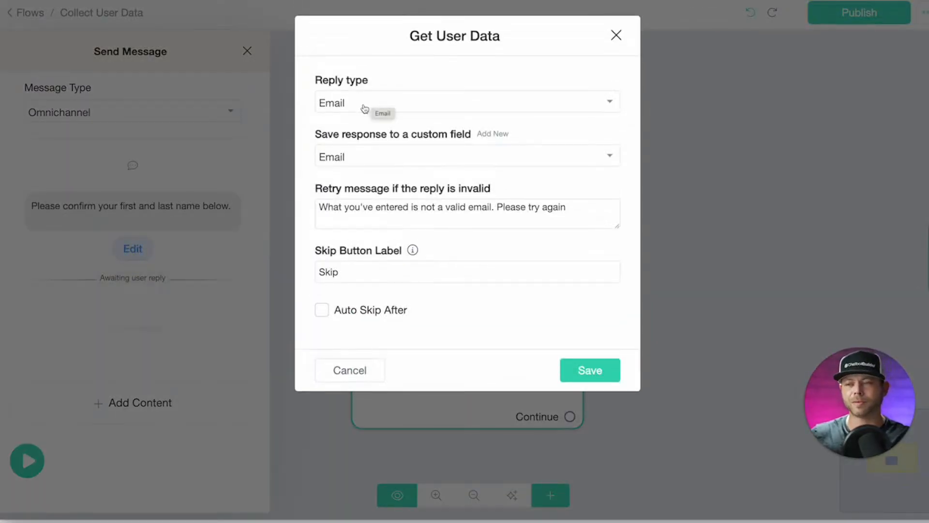
# Set the reply type to Text, save it to Full Name, and clear the skip label.
pyautogui.click(365, 108)
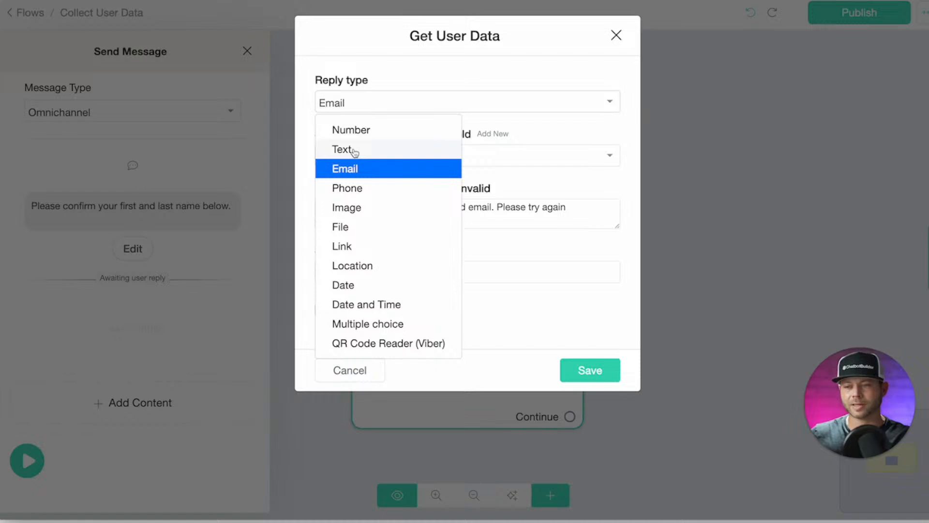
pyautogui.click(355, 153)
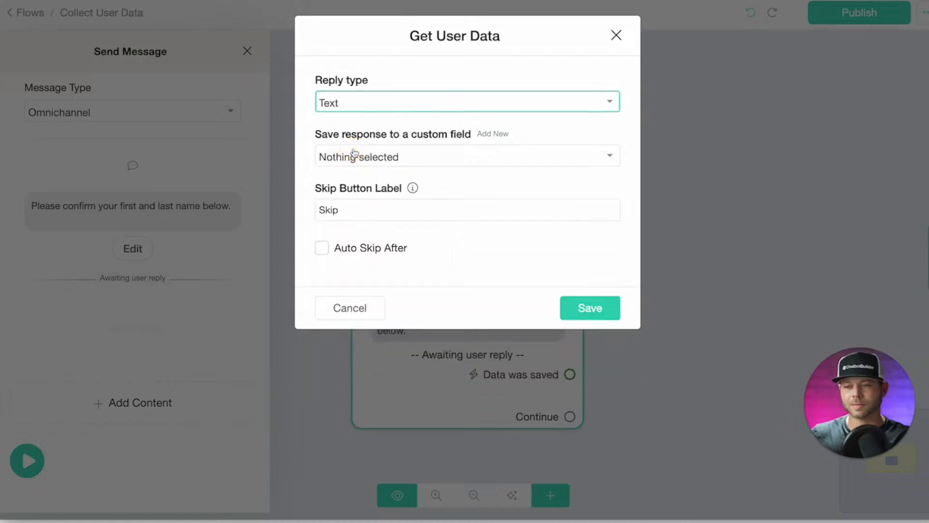
pyautogui.click(381, 160)
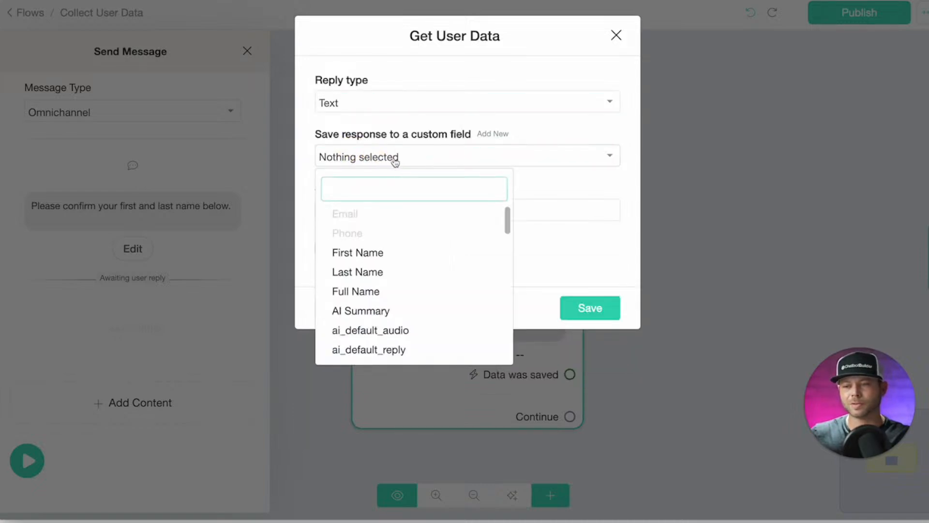
pyautogui.click(395, 295)
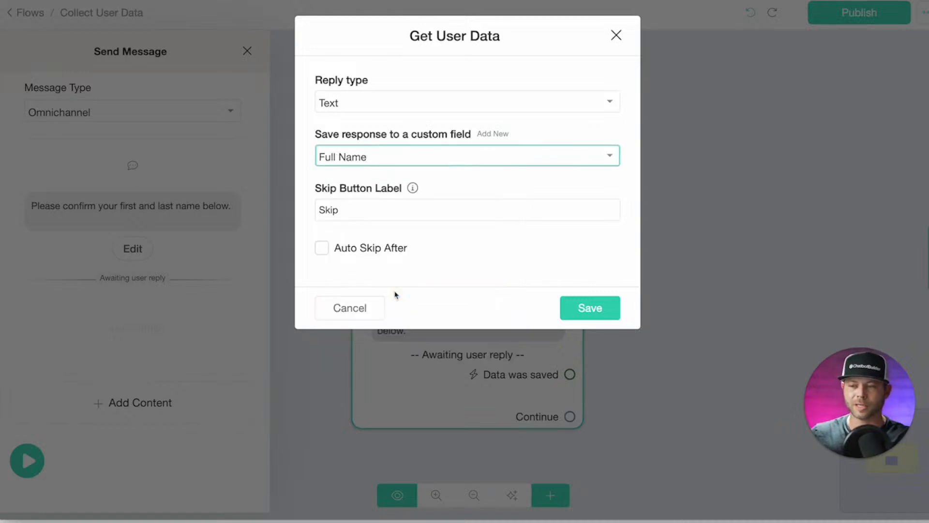
pyautogui.doubleClick(347, 209)
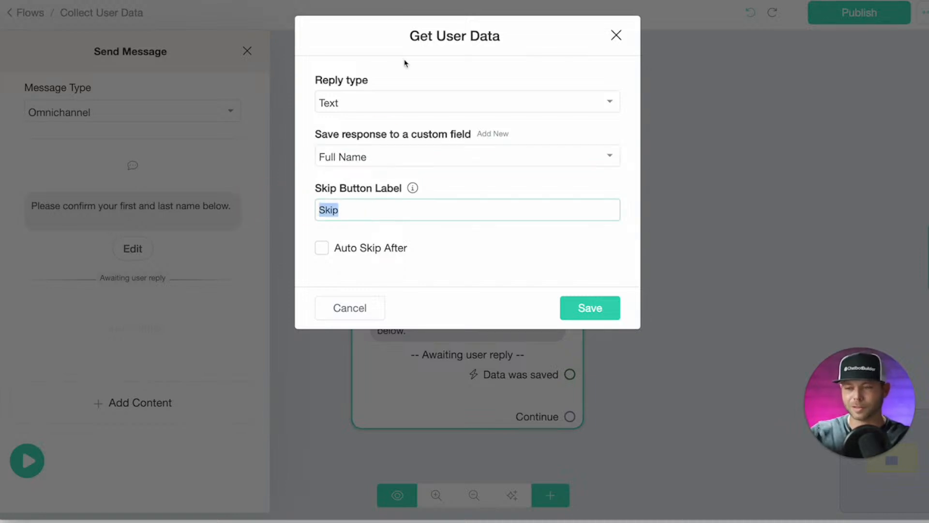
pyautogui.press('BackSpace')
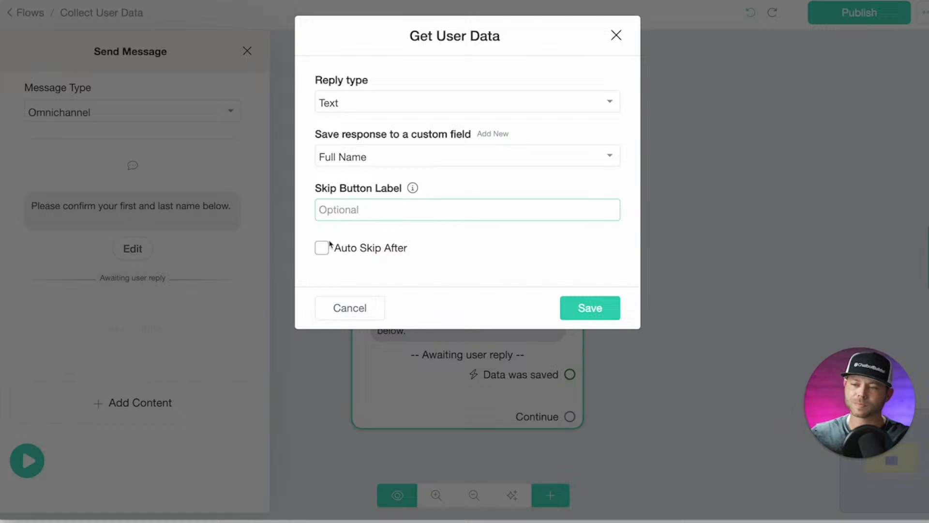
pyautogui.click(592, 310)
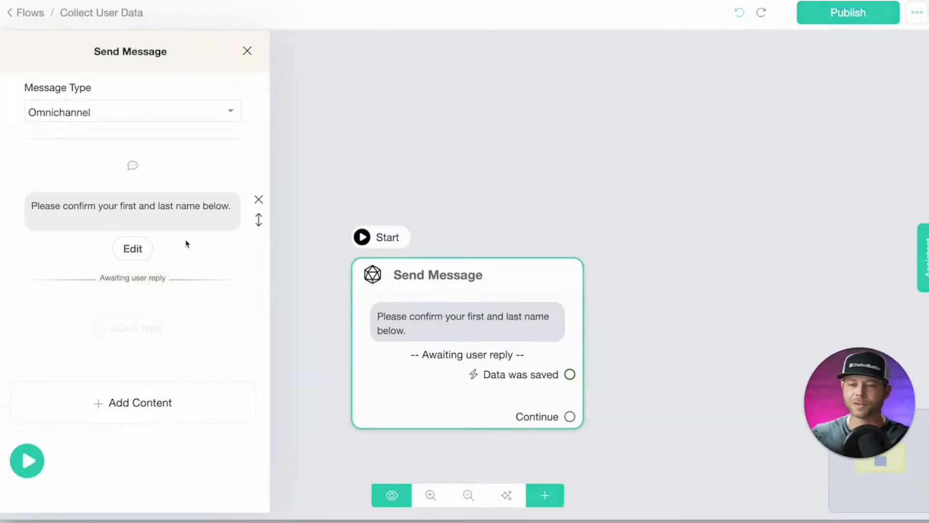
# Rename the first message step to 'Request Full Name'.
pyautogui.click(424, 109)
pyautogui.moveTo(426, 278); pyautogui.dragTo(305, 216)
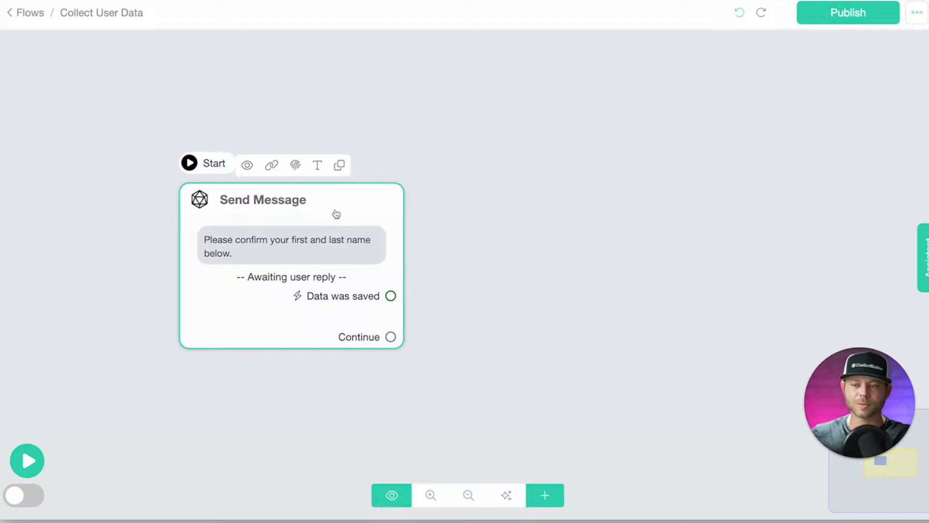
pyautogui.click(318, 169)
pyautogui.tripleClick(386, 85)
pyautogui.write('Res')
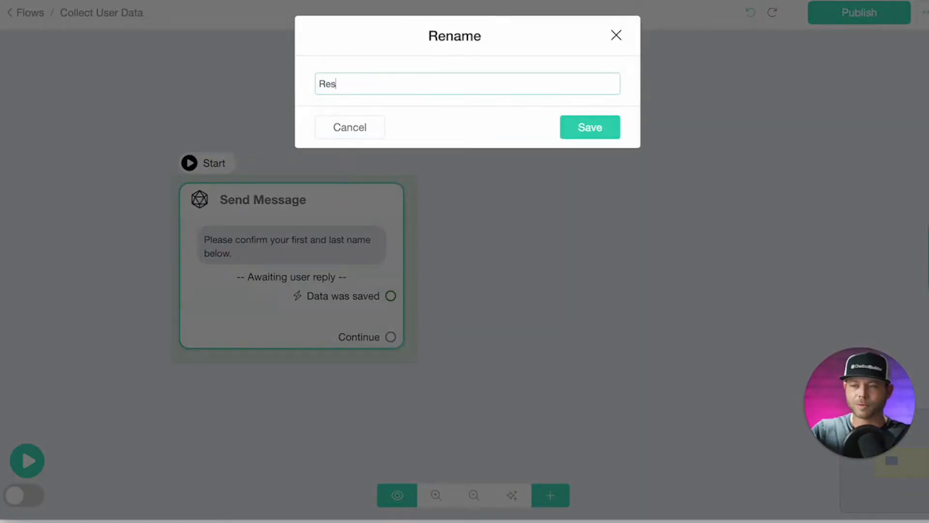
pyautogui.write('quest Full Name')
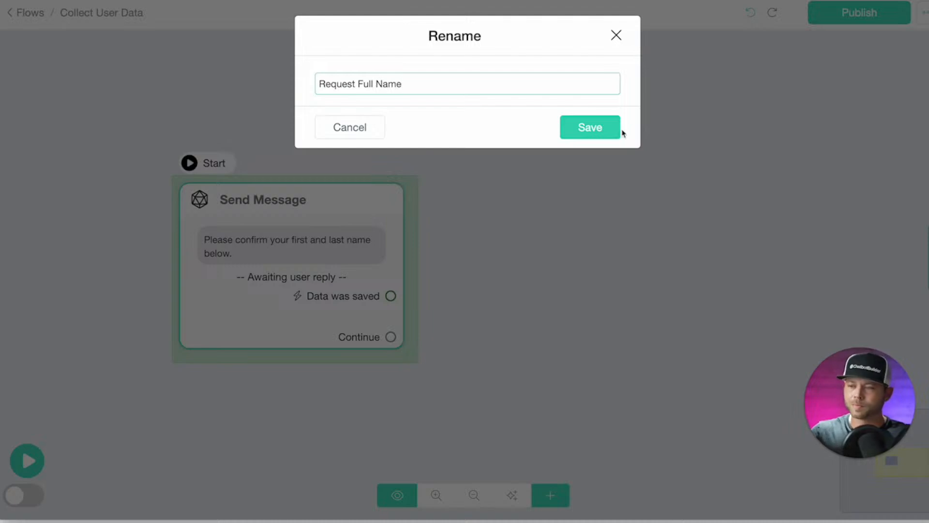
pyautogui.click(592, 127)
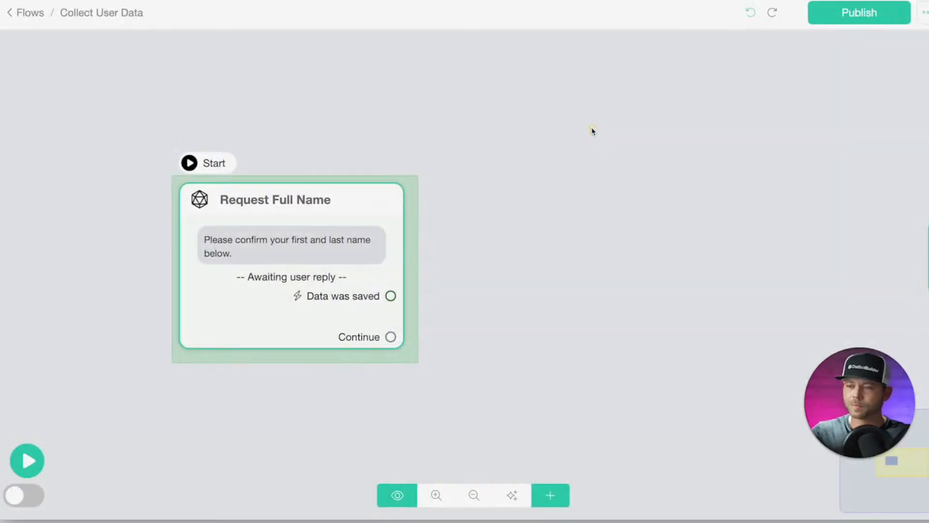
# Link a new message step after Request Full Name with a Get User Data block.
pyautogui.moveTo(330, 320); pyautogui.dragTo(284, 317)
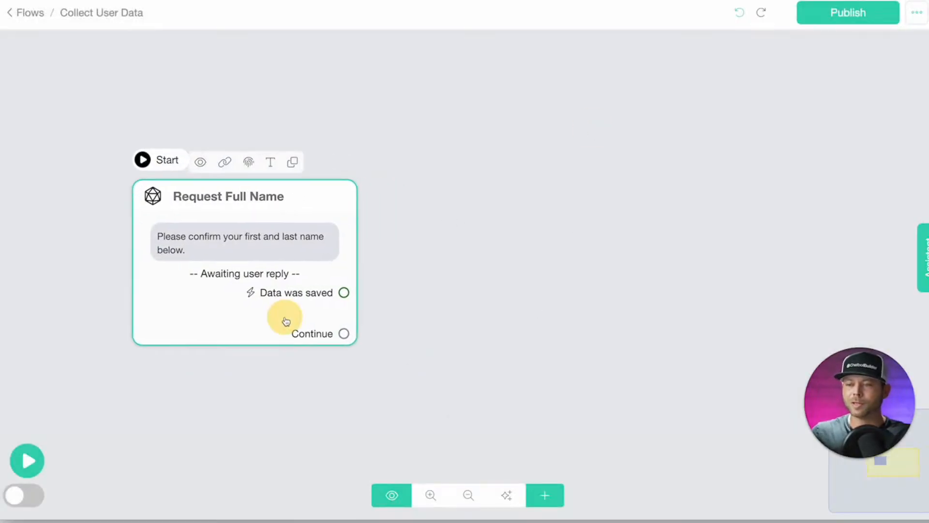
pyautogui.moveTo(344, 336); pyautogui.dragTo(458, 228)
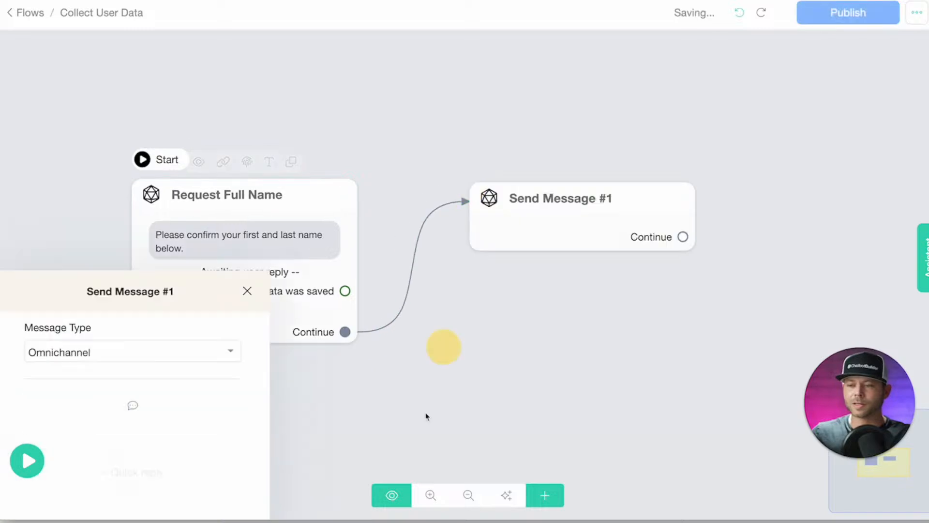
pyautogui.click(180, 304)
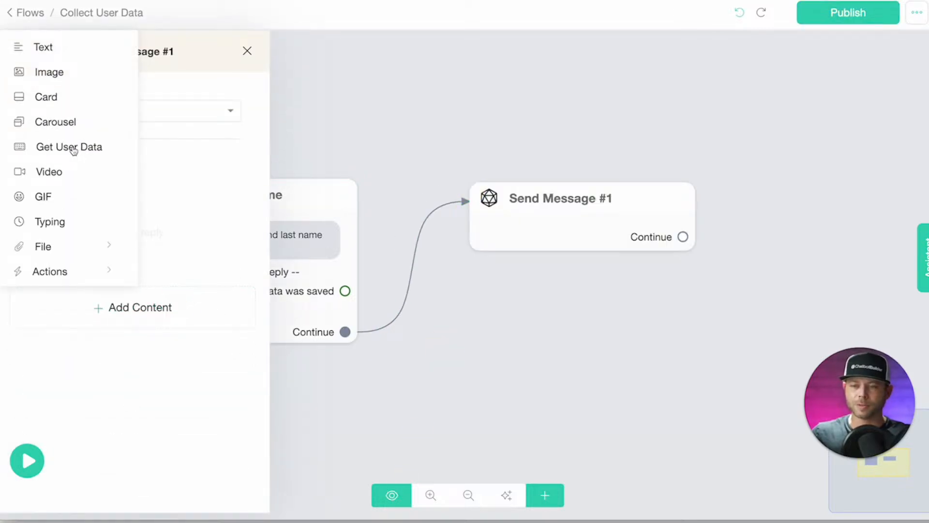
pyautogui.click(74, 150)
pyautogui.click(119, 210)
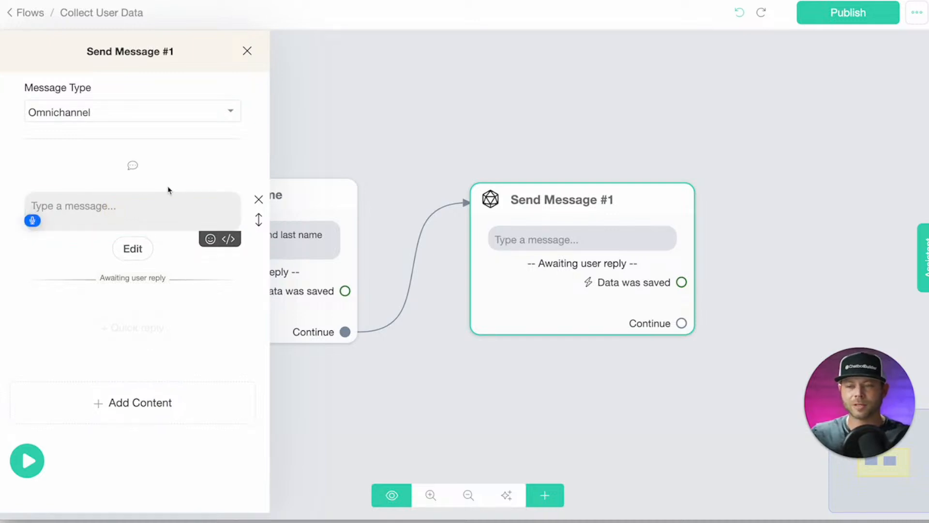
# Write 'Thank you so much! Please confirm your email address.' and clear the reply's skip label.
pyautogui.click(175, 203)
pyautogui.write('Thank you so much!')
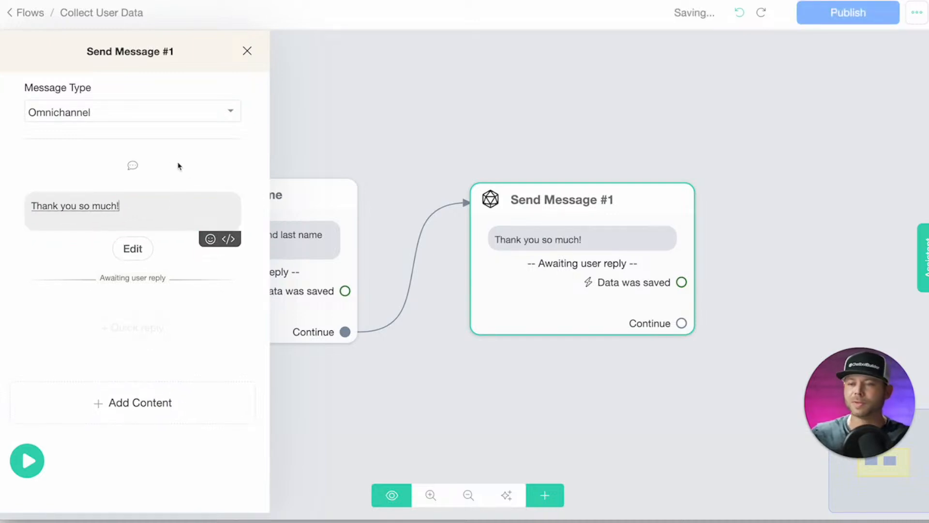
pyautogui.click(173, 213)
pyautogui.write('Please confirm your email address.')
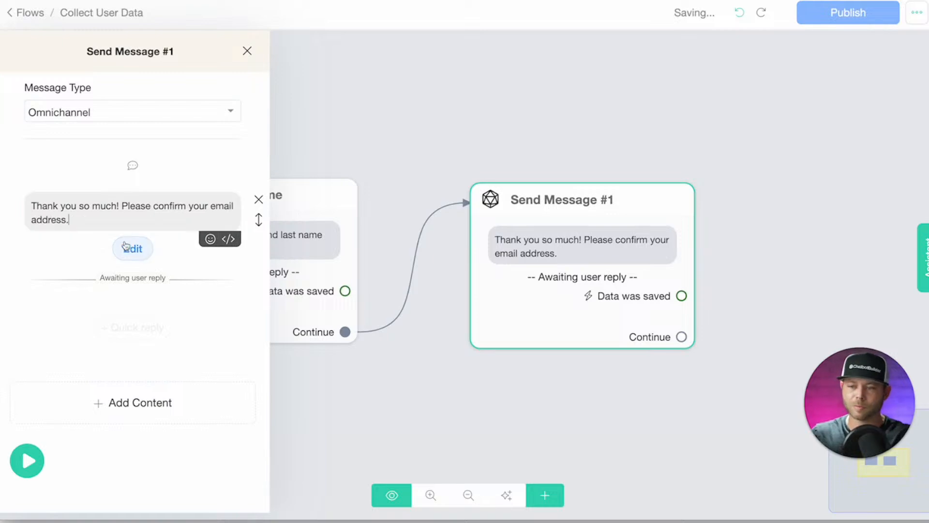
pyautogui.click(132, 251)
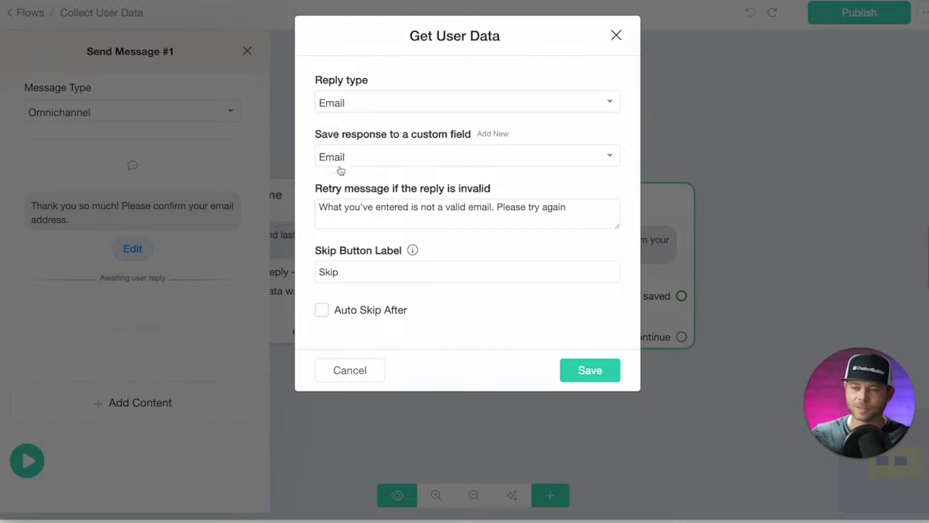
pyautogui.click(373, 272)
pyautogui.hotkey('ctrl', 'a')
pyautogui.press('BackSpace')
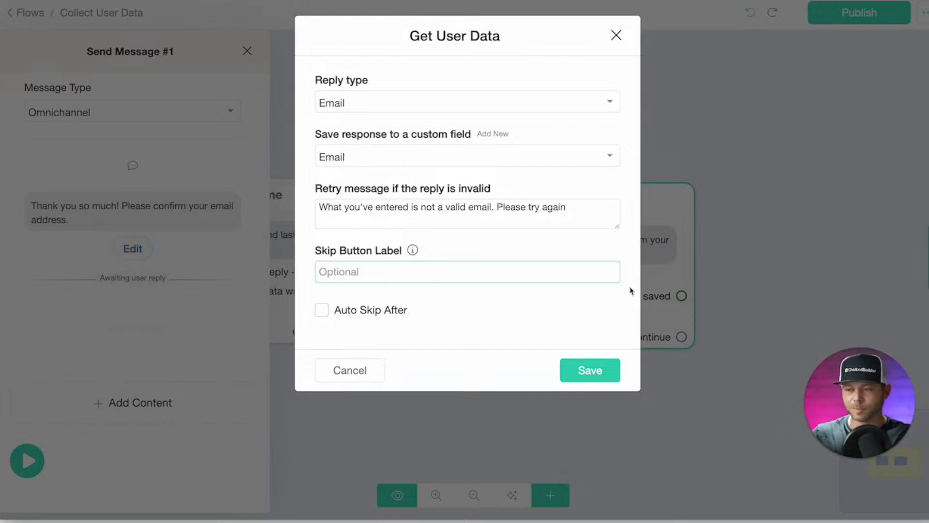
pyautogui.click(606, 375)
# Rename the second step to 'Request Email'.
pyautogui.click(146, 52)
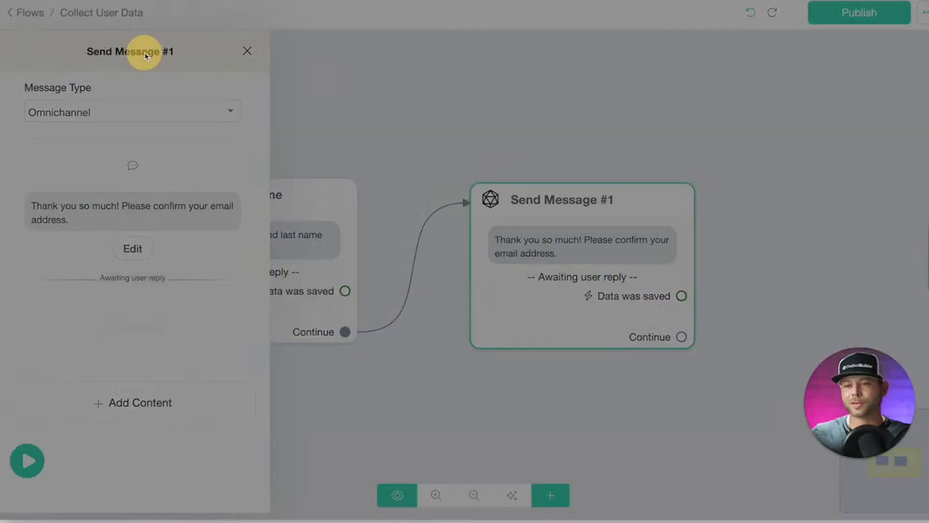
pyautogui.moveTo(423, 86); pyautogui.dragTo(306, 50)
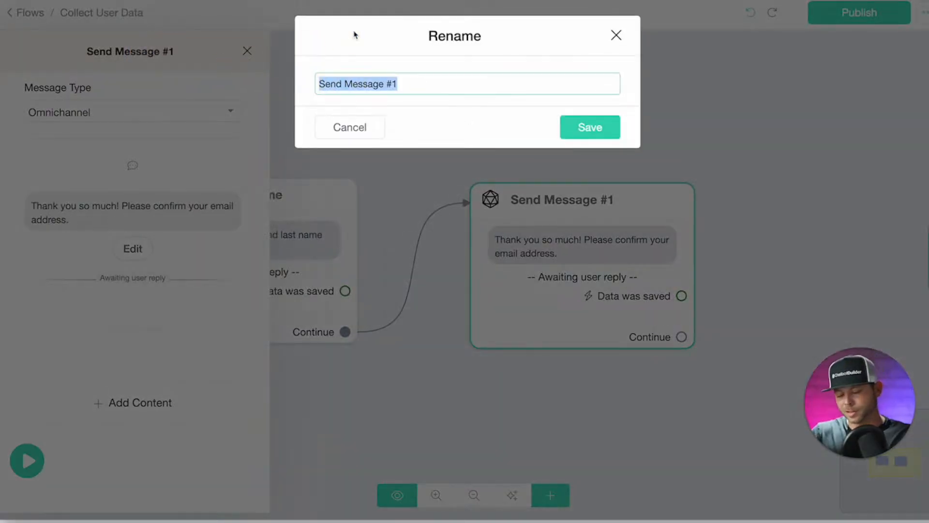
pyautogui.write('Re')
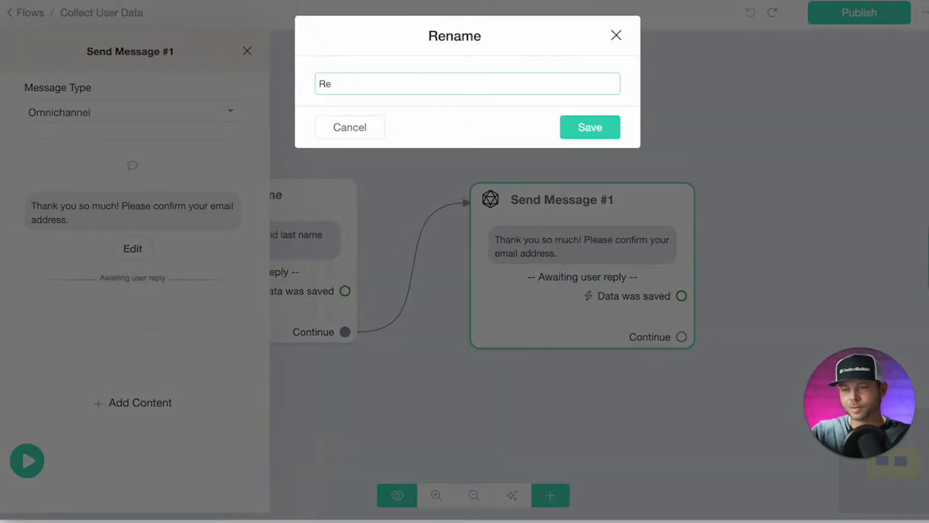
pyautogui.write('quest Email')
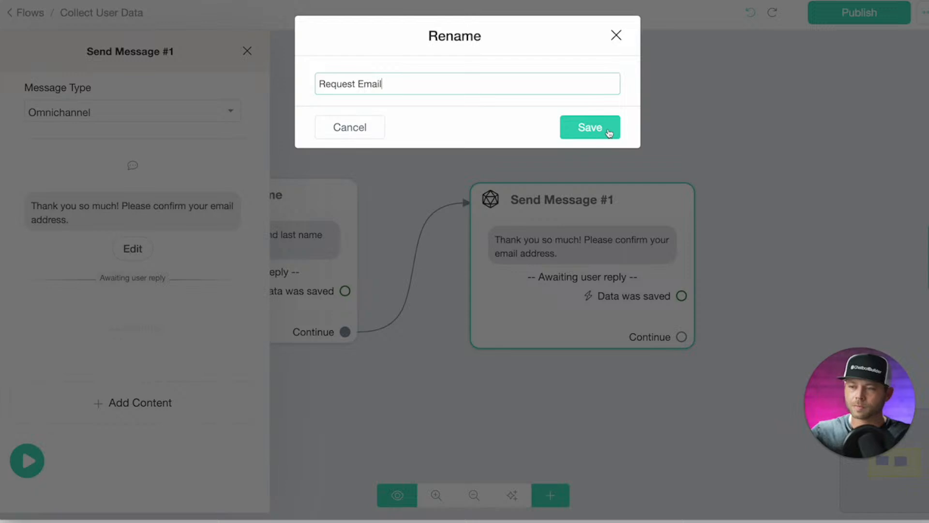
pyautogui.click(609, 133)
pyautogui.click(340, 101)
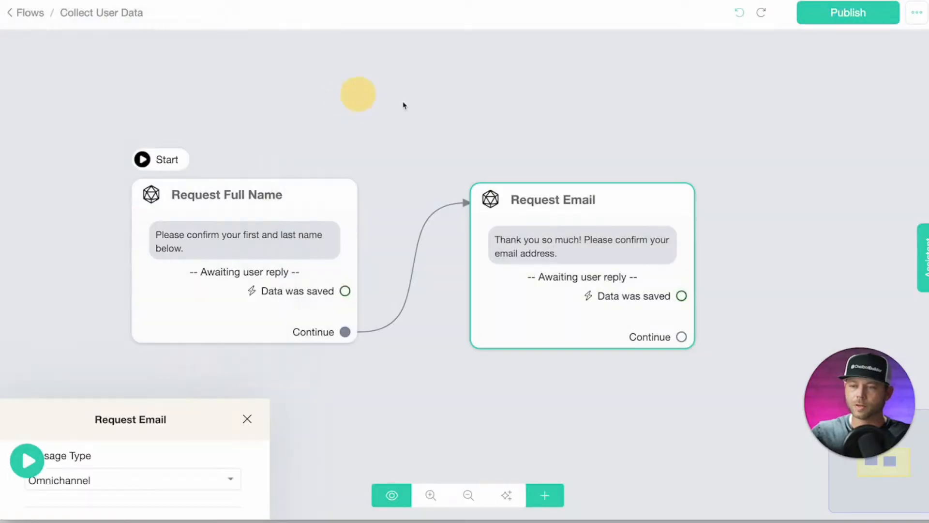
# Link a new Get User Data step after Request Email asking for the user's phone number.
pyautogui.moveTo(523, 321); pyautogui.dragTo(591, 221)
pyautogui.click(169, 317)
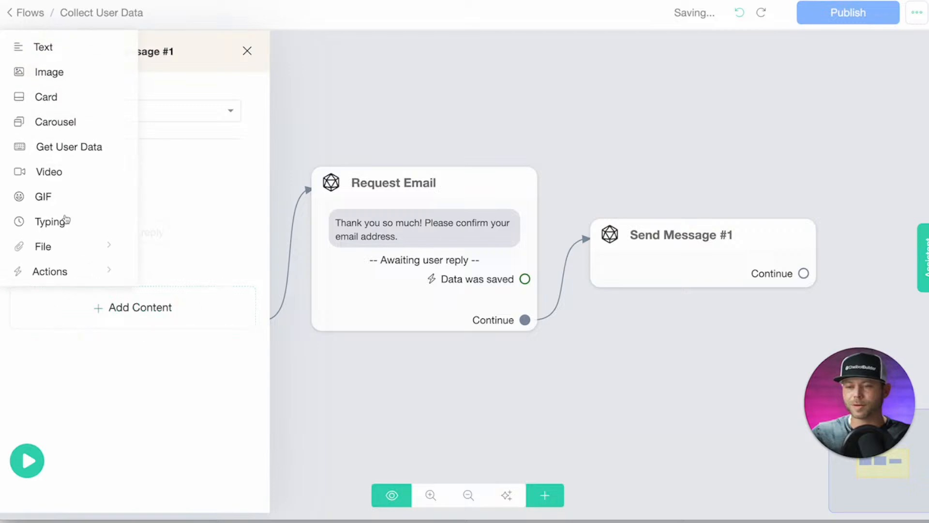
pyautogui.click(65, 147)
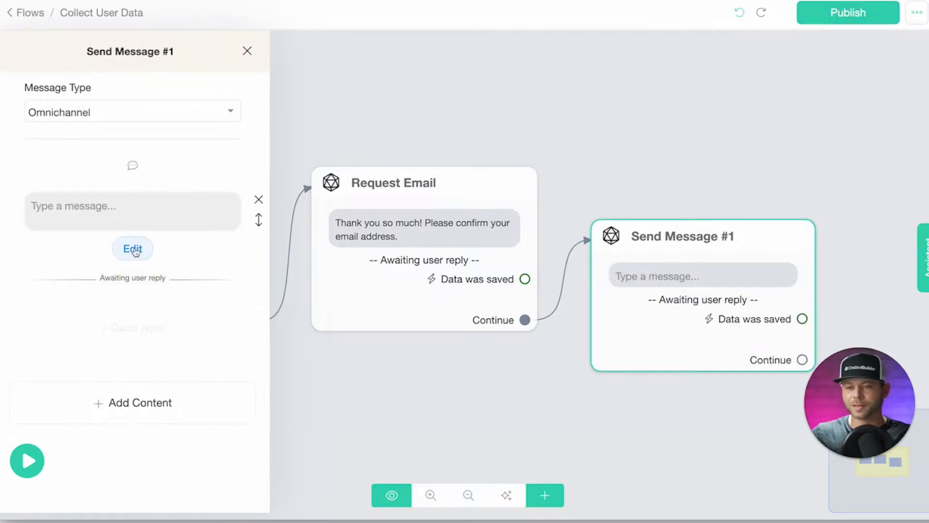
pyautogui.click(67, 197)
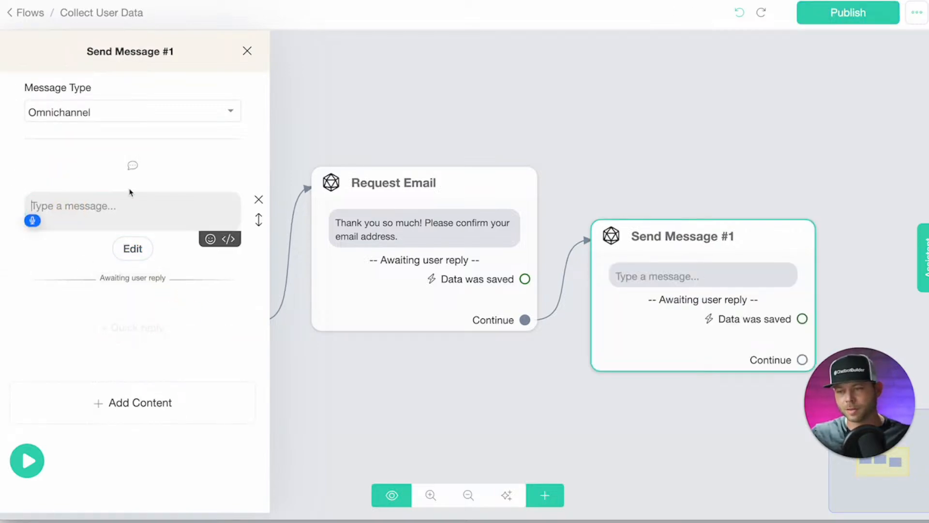
pyautogui.write('Thank you so much for providing your e-')
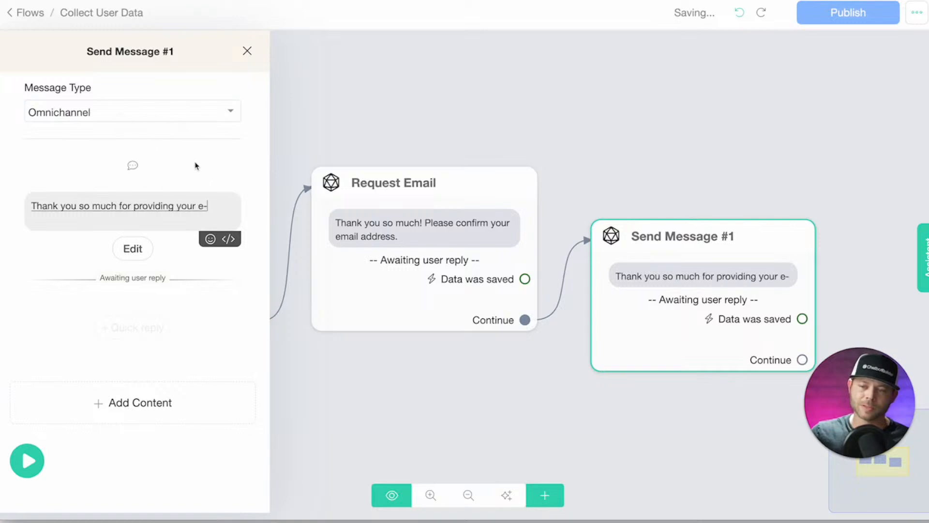
pyautogui.press('BackSpace')
pyautogui.write('mail')
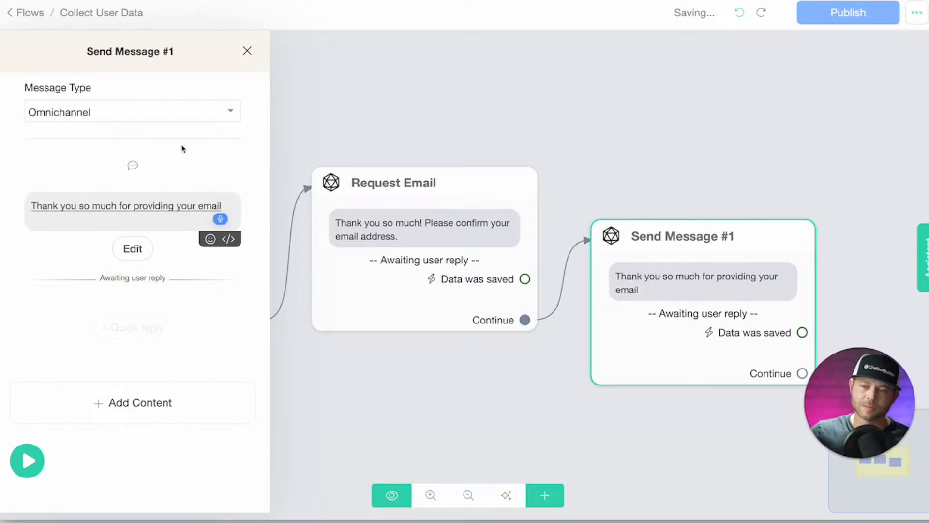
pyautogui.write(' now we just need')
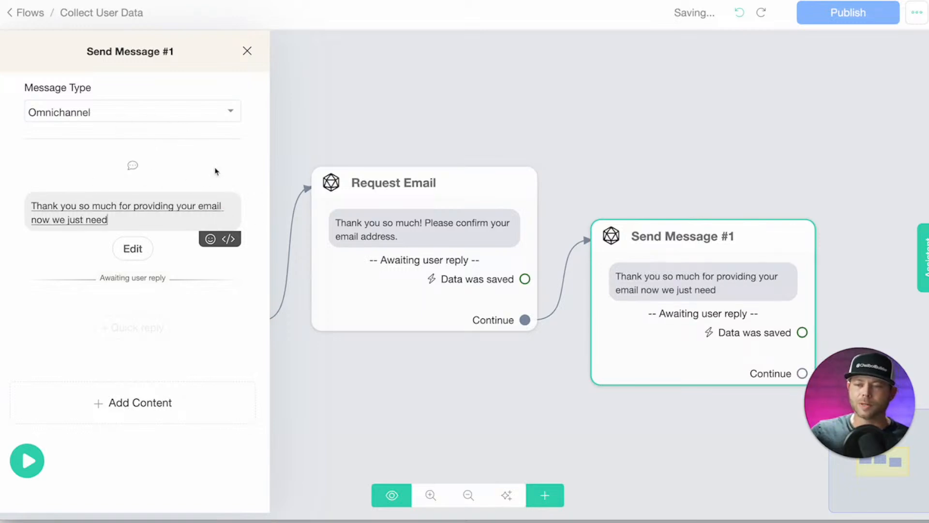
pyautogui.write(' to collect your phone number... ')
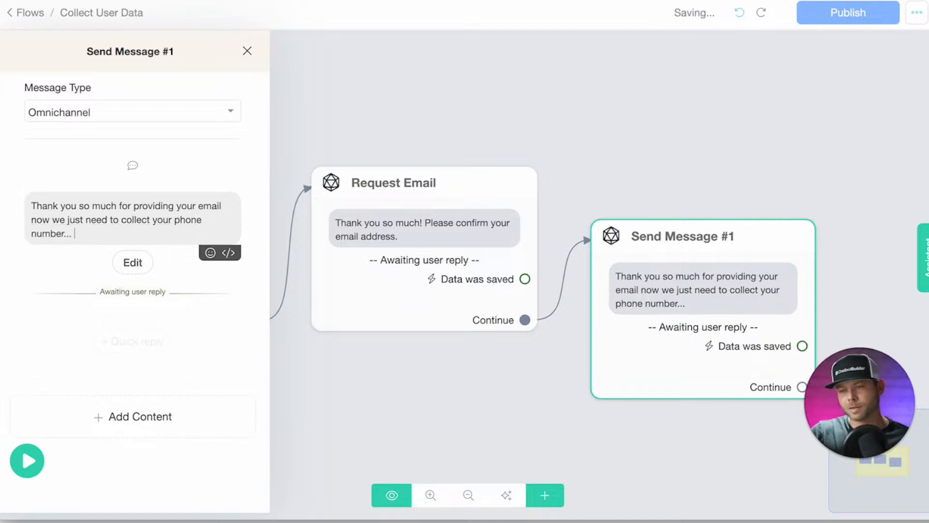
pyautogui.write('we are almost done')
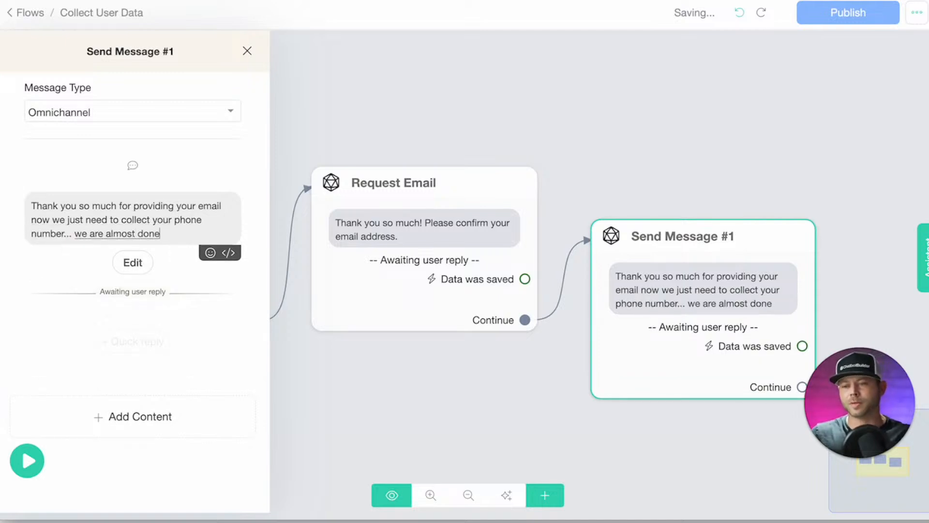
pyautogui.write('!')
# Set the reply type to Phone and remove the skip button label.
pyautogui.click(133, 262)
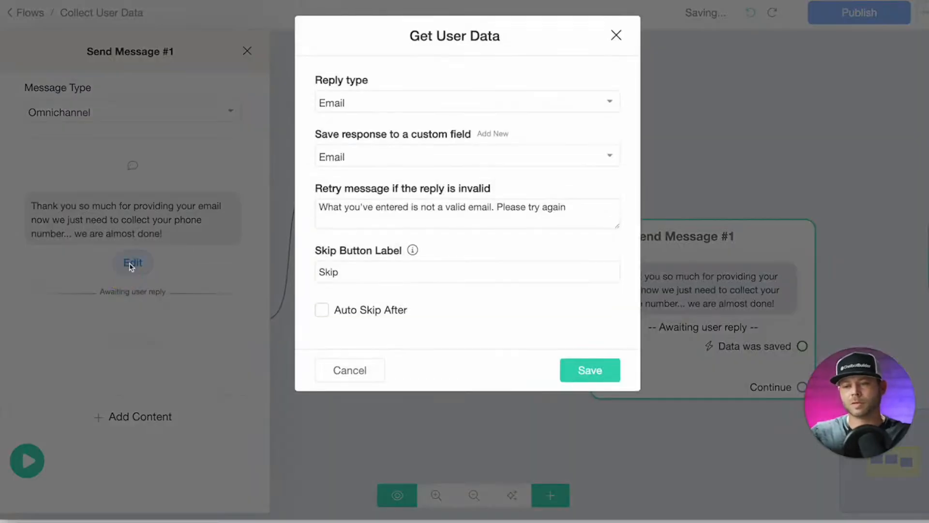
pyautogui.click(400, 106)
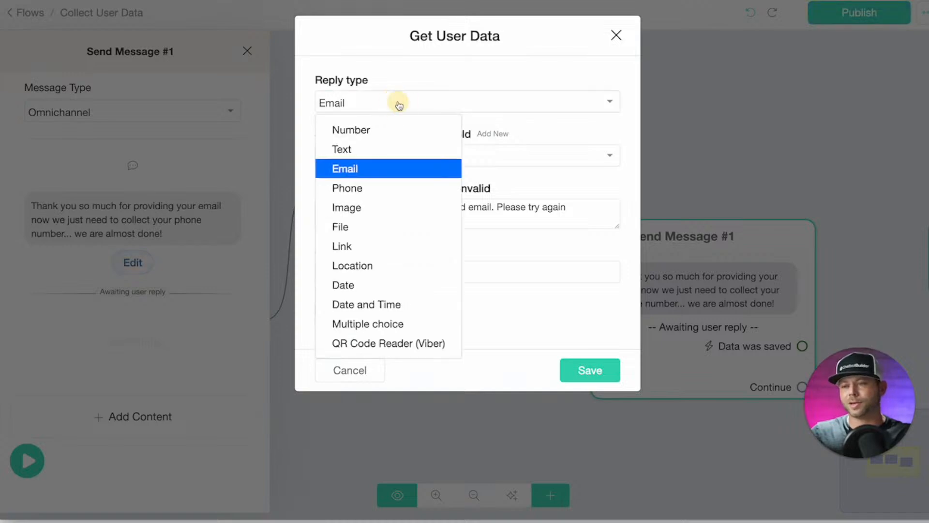
pyautogui.click(353, 191)
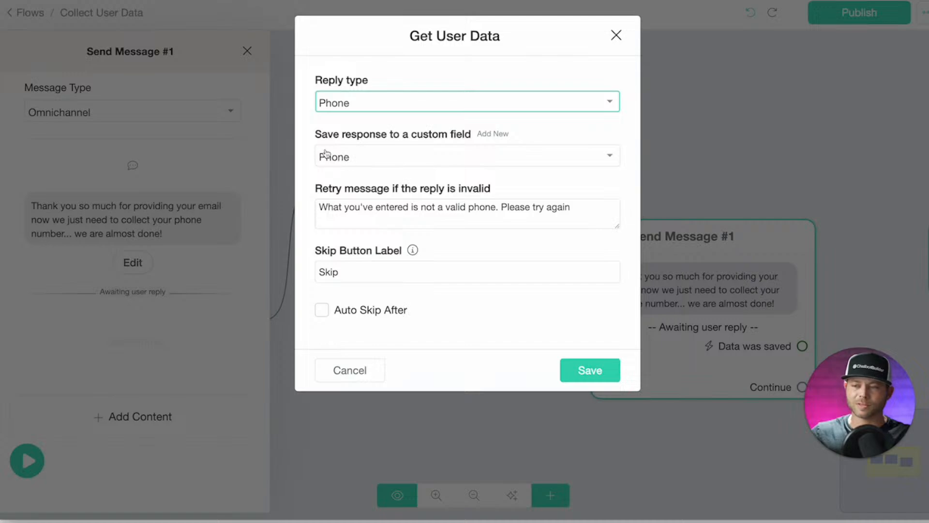
pyautogui.doubleClick(341, 281)
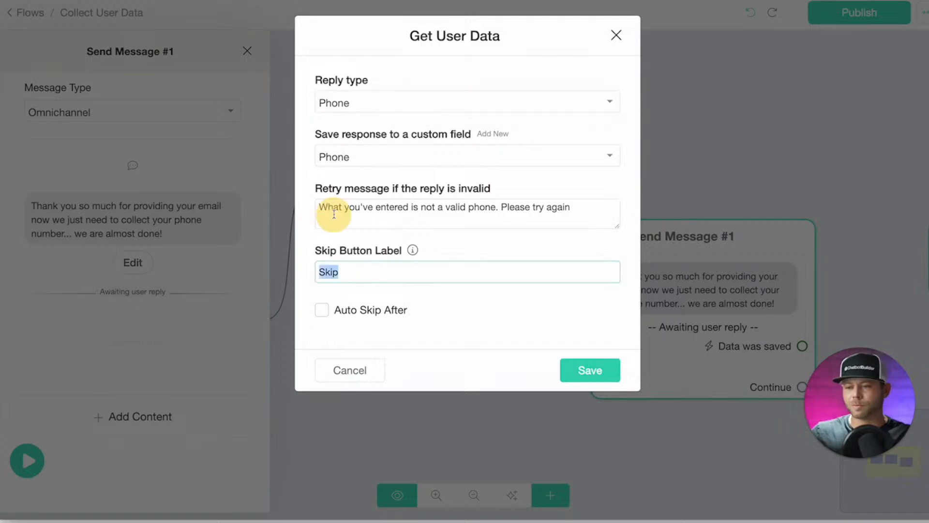
pyautogui.press('BackSpace')
pyautogui.click(611, 371)
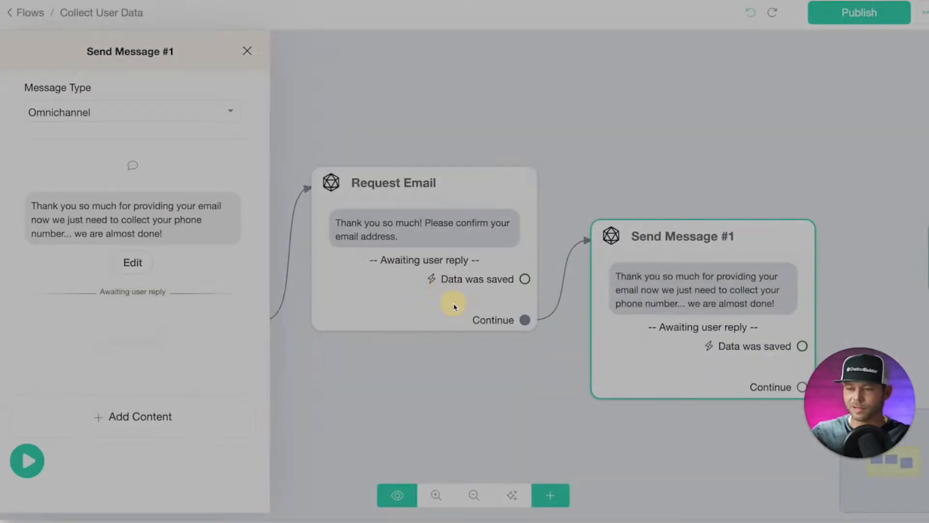
# Rename the step to 'Request phone number'.
pyautogui.click(113, 54)
pyautogui.hotkey('ctrl', 'a')
pyautogui.press('F5')
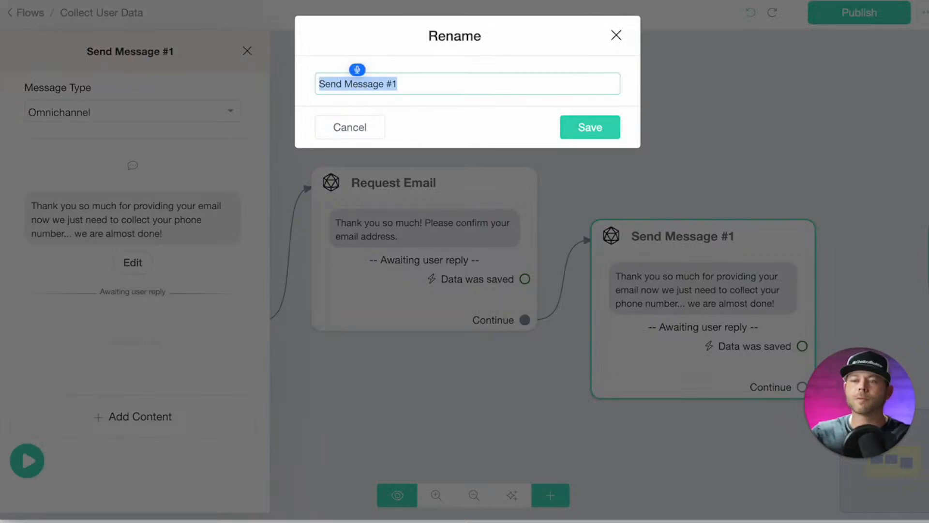
pyautogui.write('Request phone number')
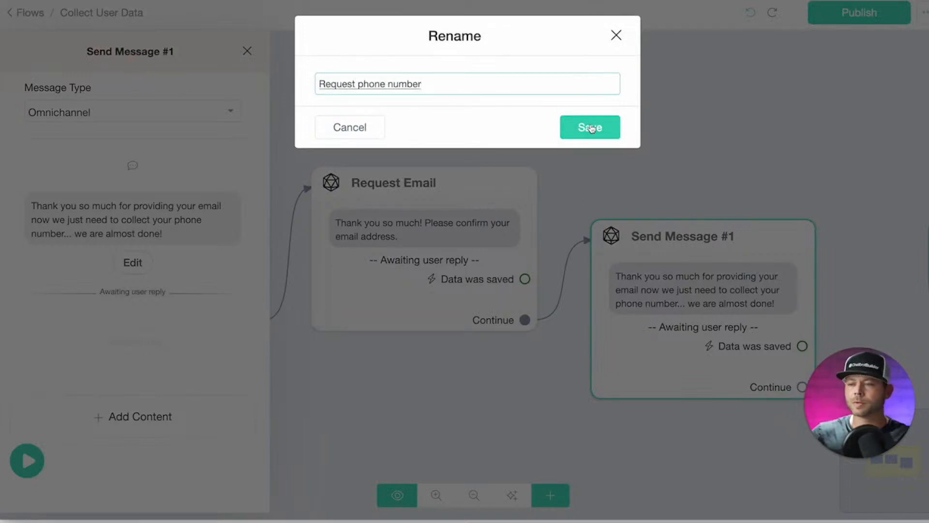
pyautogui.click(593, 124)
pyautogui.click(616, 147)
# Place Request phone number beside Request Email and link a new Send Message step after it.
pyautogui.moveTo(643, 264); pyautogui.dragTo(631, 204)
pyautogui.scroll(-3, 594, 370)
pyautogui.moveTo(600, 376); pyautogui.dragTo(515, 368)
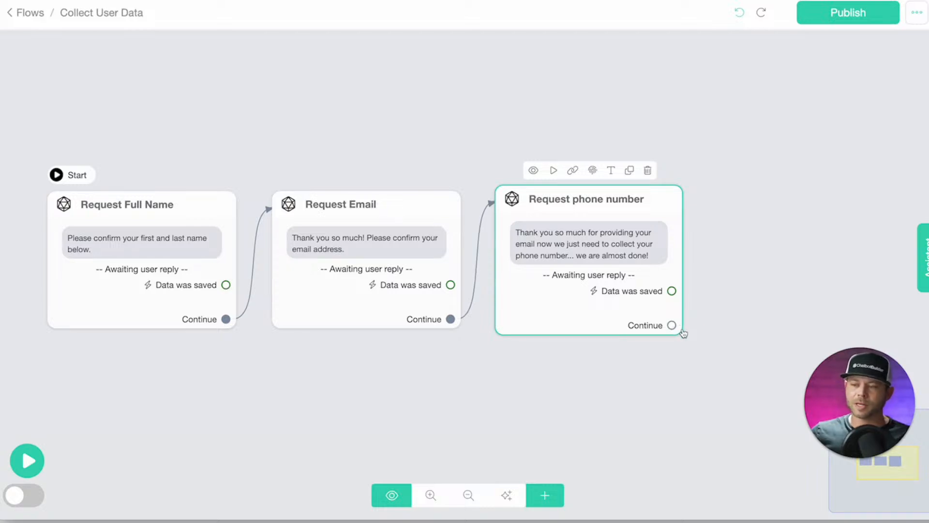
pyautogui.moveTo(672, 324); pyautogui.dragTo(737, 259)
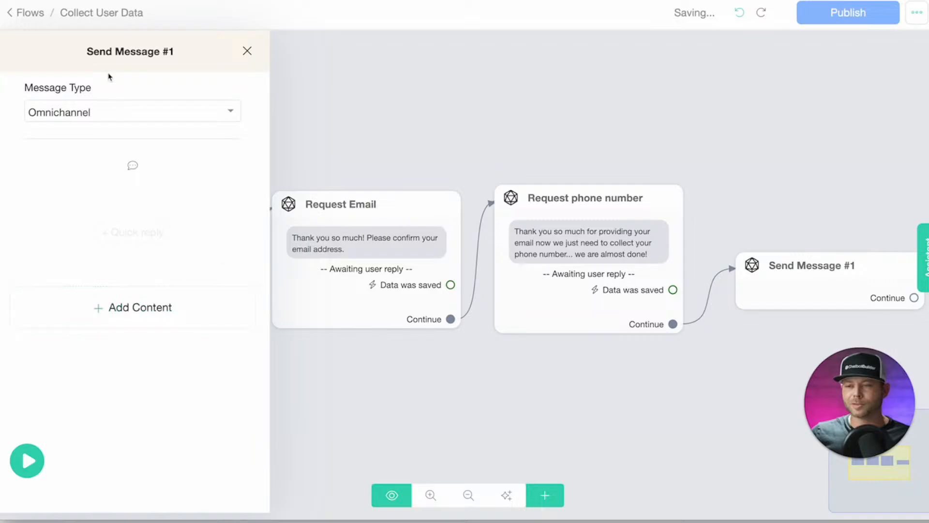
# Rename the new message step to 'Request feedback'.
pyautogui.click(124, 53)
pyautogui.write('Request feedback')
pyautogui.click(590, 127)
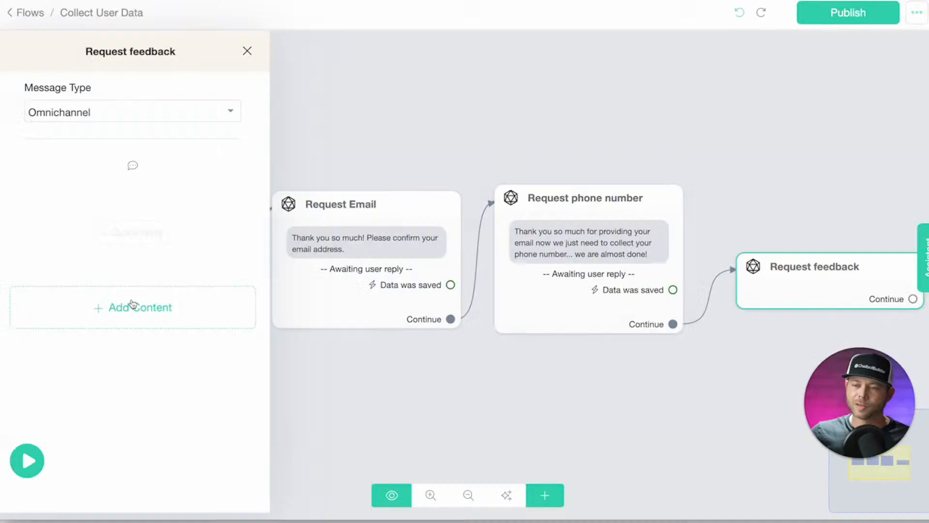
# Add a Get User Data prompt: 'Please let us know how we did by making a choice from the options below 👇'.
pyautogui.click(135, 306)
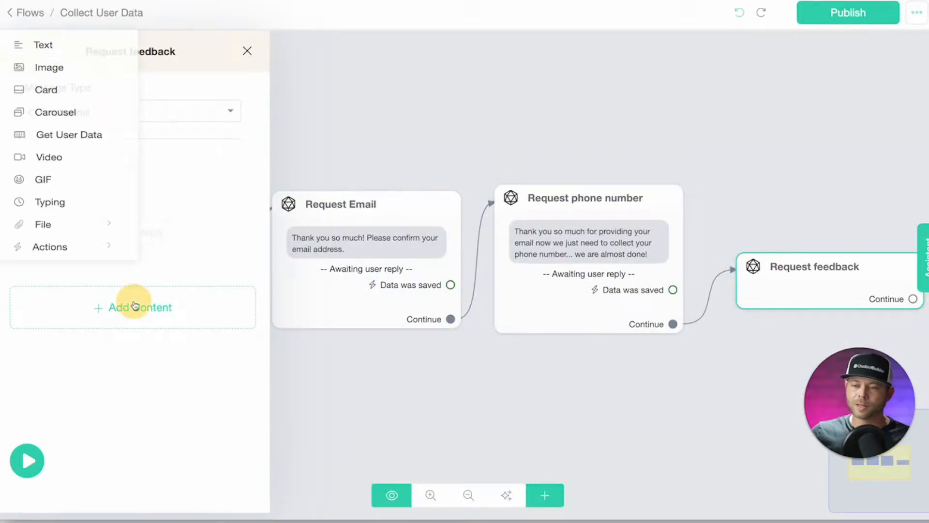
pyautogui.click(70, 148)
pyautogui.click(109, 225)
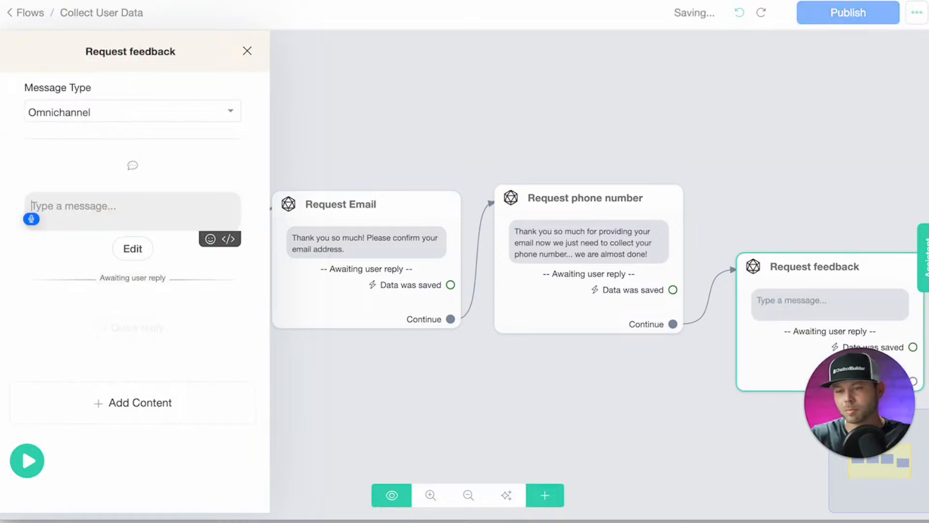
pyautogui.write('Please let us know how we did by')
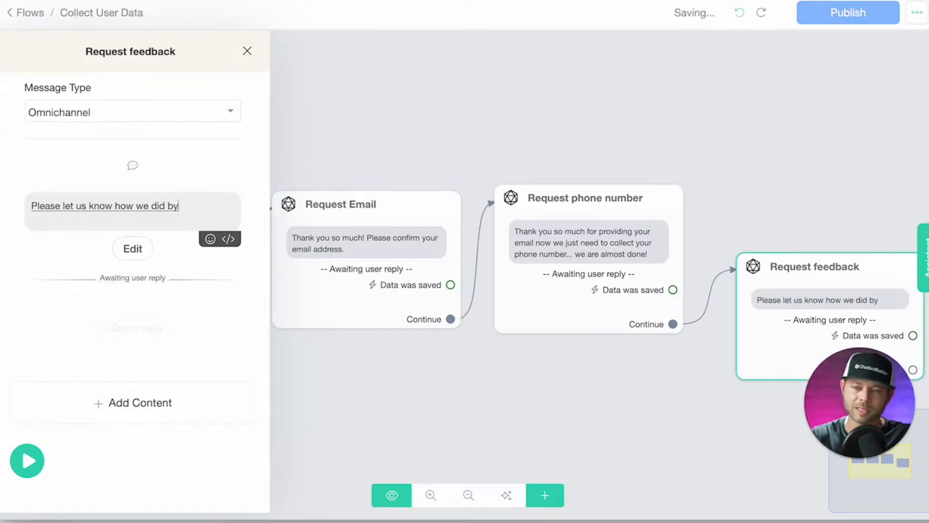
pyautogui.write(' making a choice from the options below')
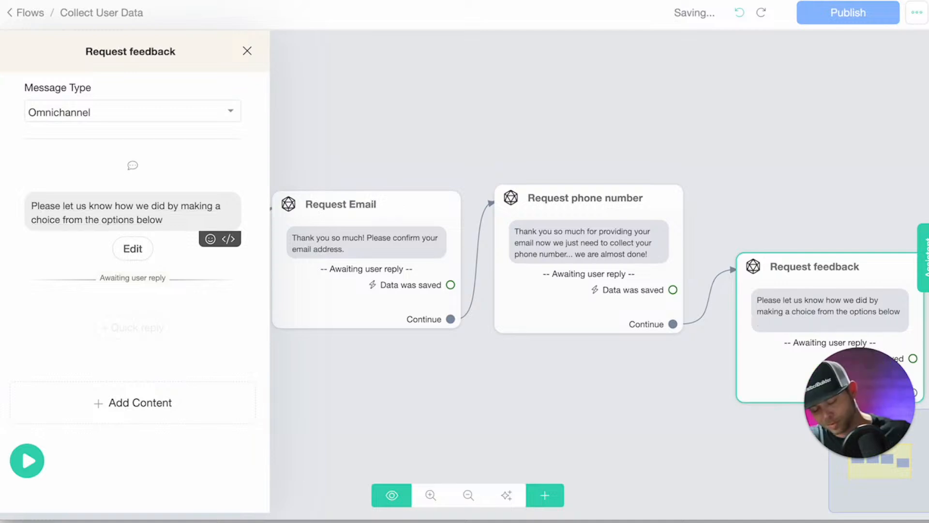
pyautogui.press('ctrl+super+space')
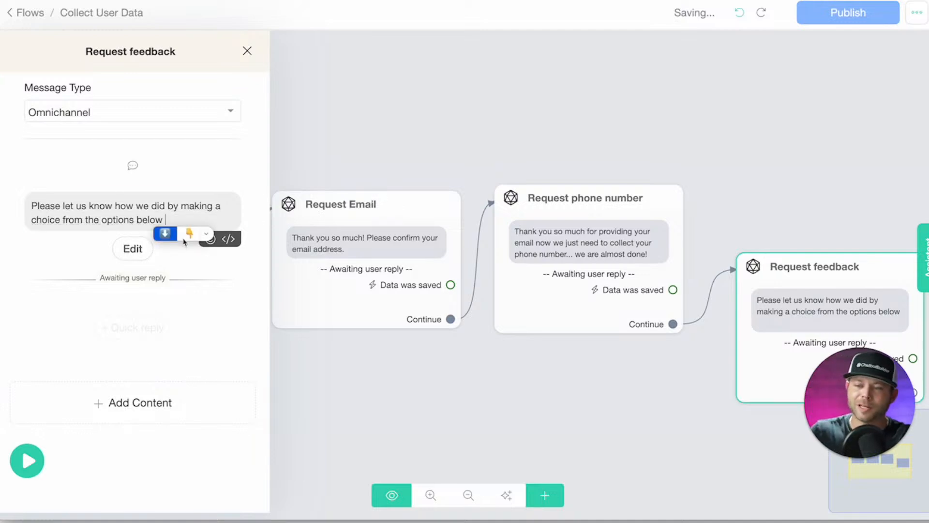
pyautogui.click(189, 234)
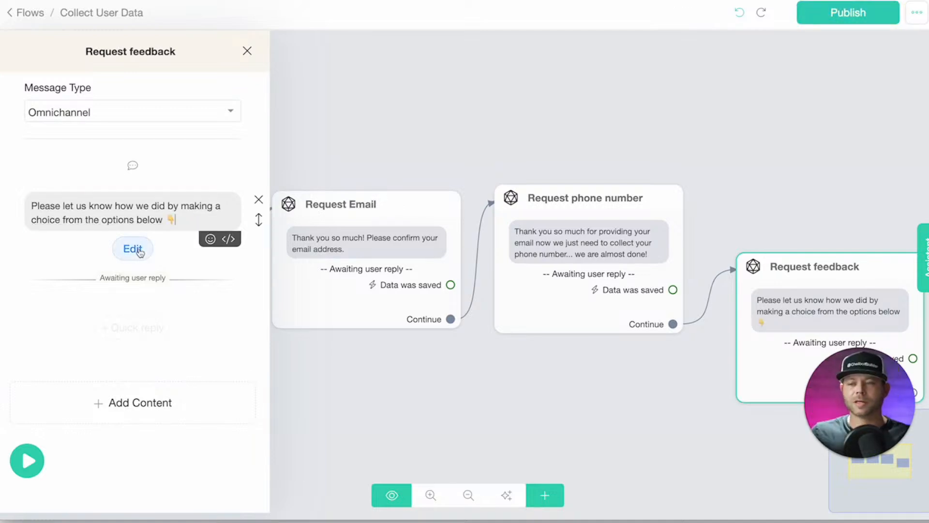
pyautogui.click(136, 248)
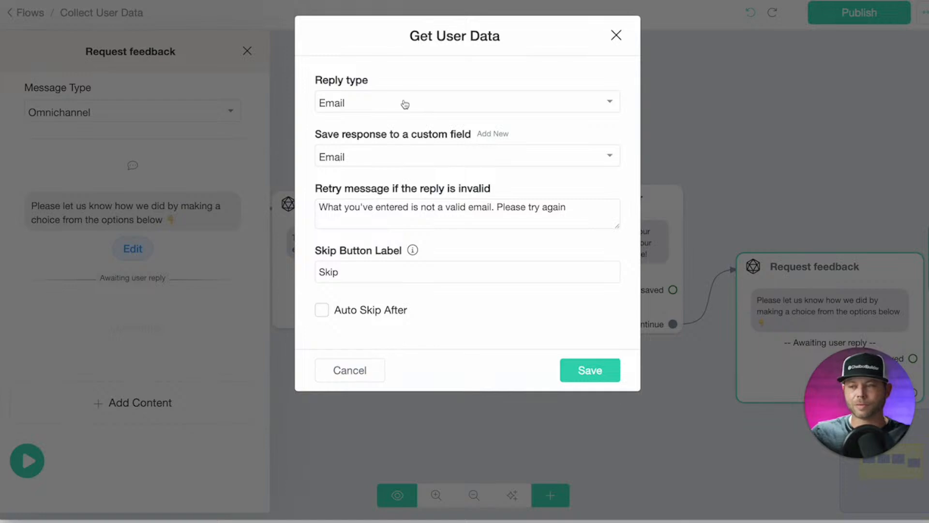
# Make the expected reply Multiple choice, saved to a new custom field 'feedback'.
pyautogui.click(367, 105)
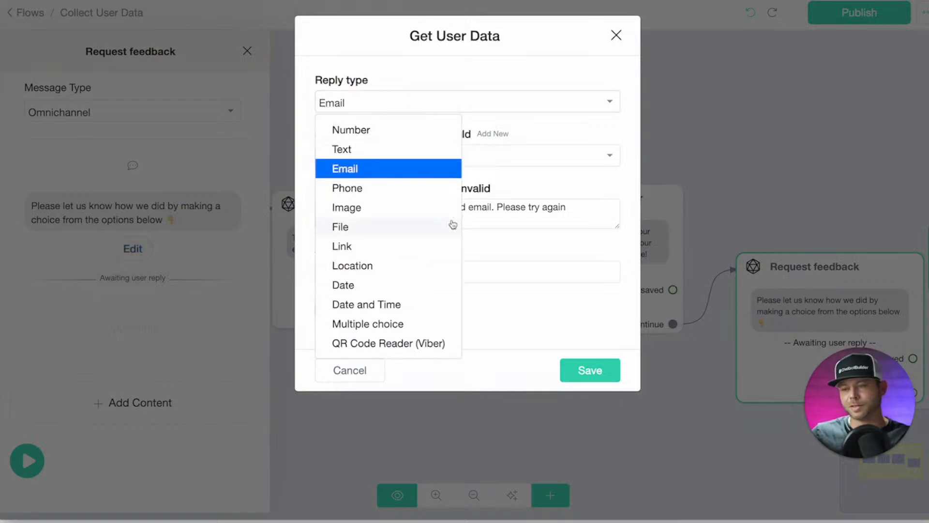
pyautogui.click(397, 324)
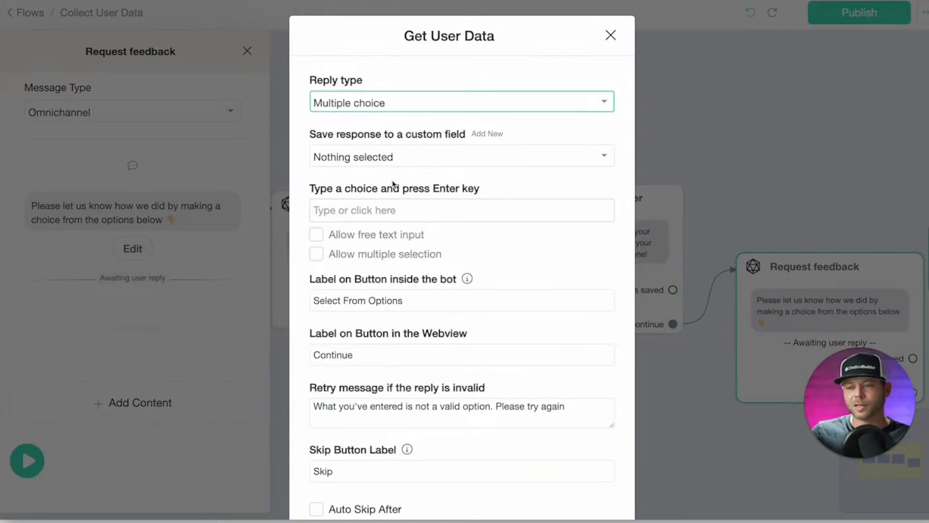
pyautogui.click(487, 134)
pyautogui.click(386, 118)
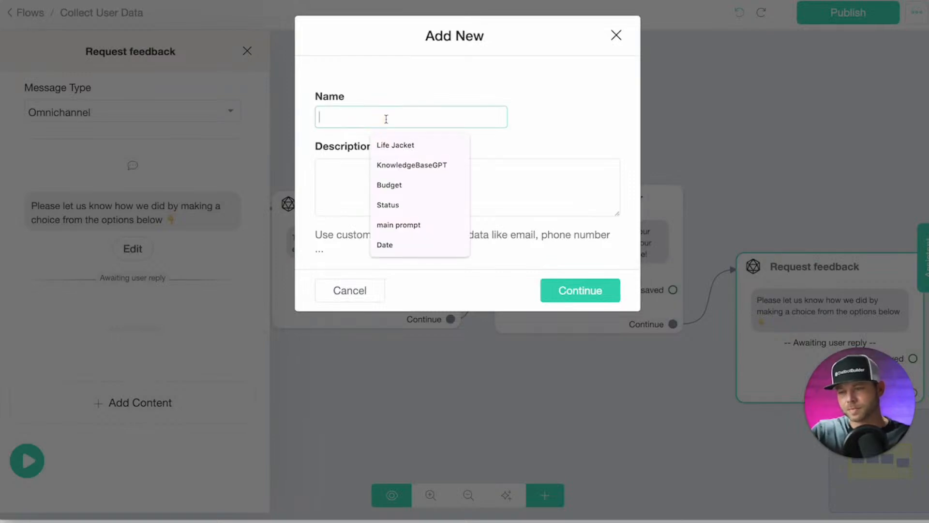
pyautogui.write('feedbac')
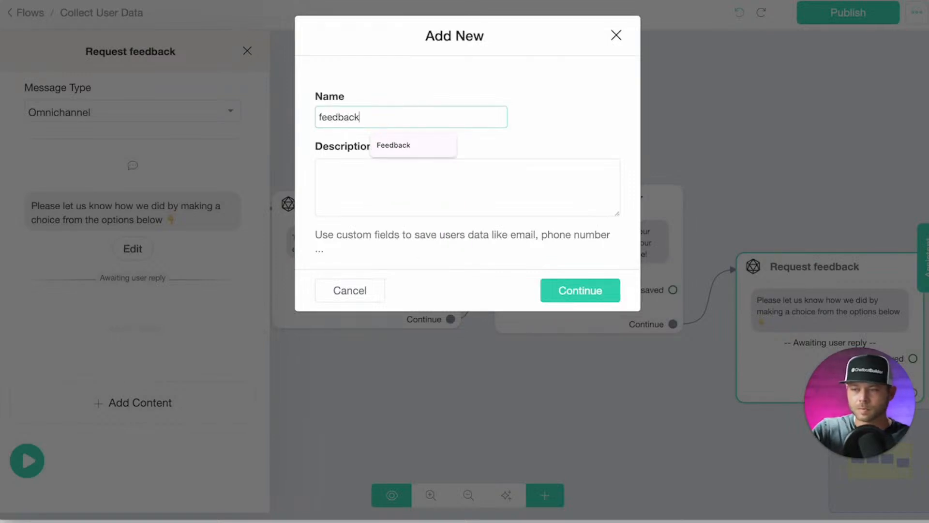
pyautogui.write('k')
pyautogui.press('Return')
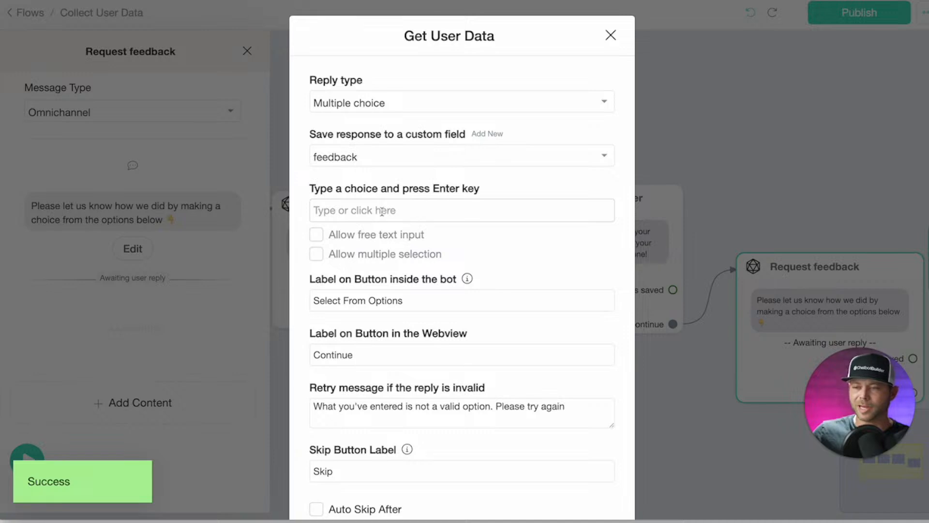
# Add the answer choices 5-⭐, 4-⭐, 3-⭐, 2-⭐ and 1-⭐.
pyautogui.click(383, 212)
pyautogui.write('5')
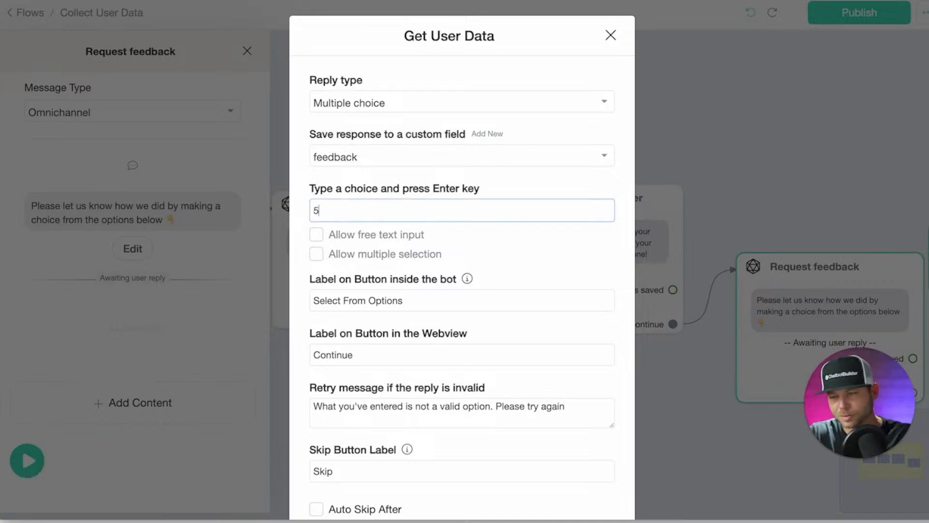
pyautogui.write('-')
pyautogui.press('ctrl+super+space')
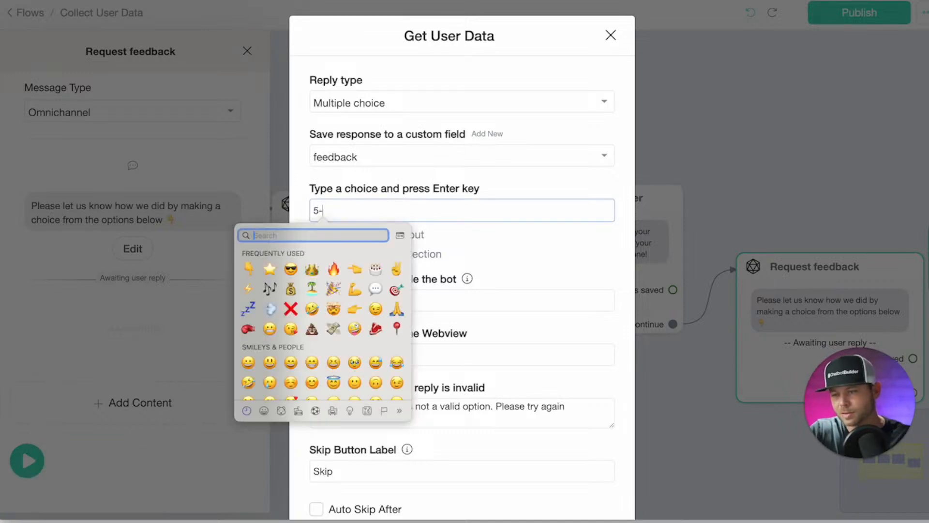
pyautogui.moveTo(319, 211); pyautogui.dragTo(333, 212)
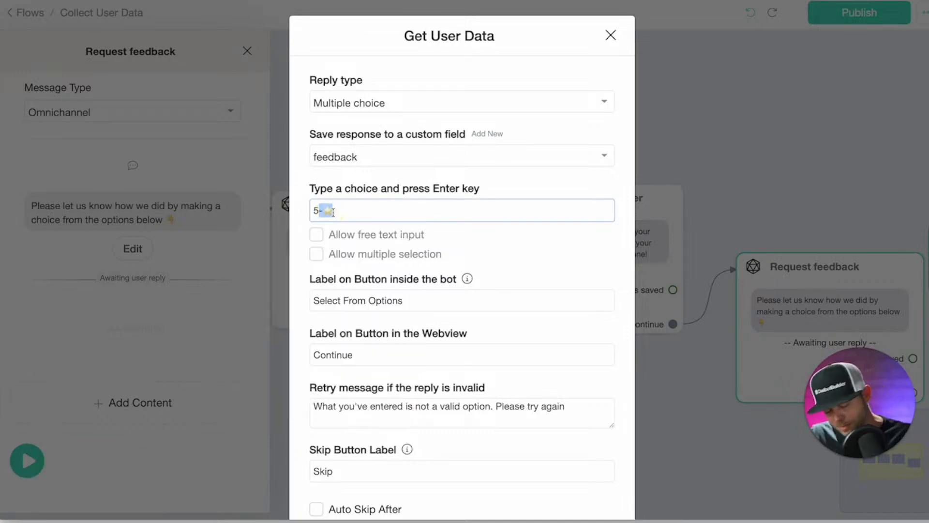
pyautogui.press('Return')
pyautogui.write('4')
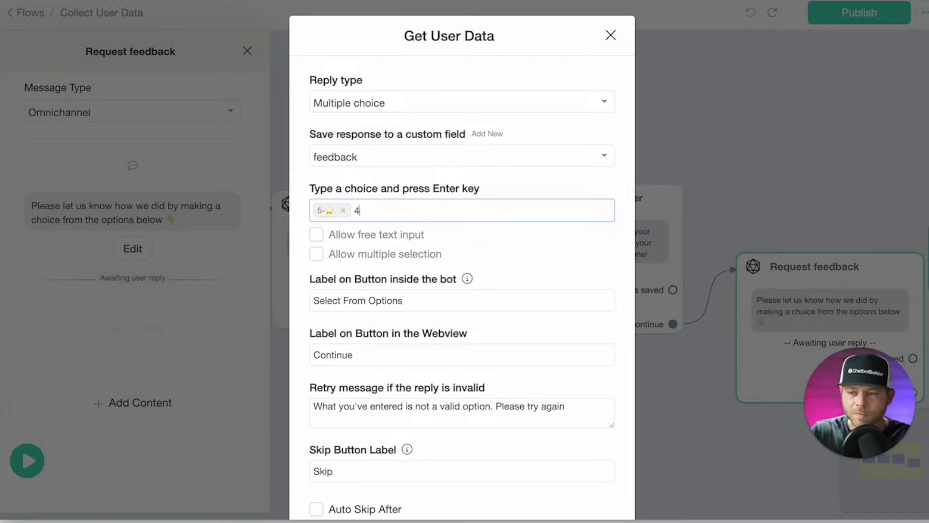
pyautogui.press('Return')
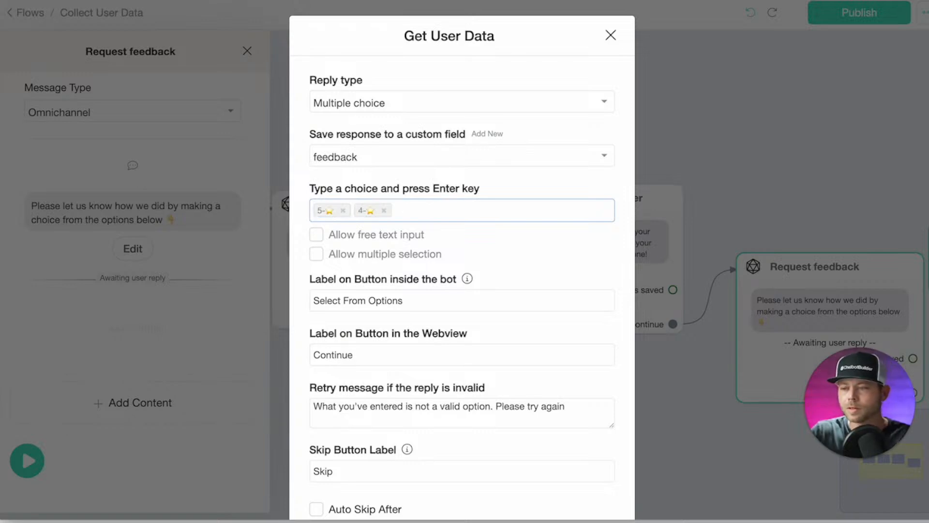
pyautogui.write('3-⭐')
pyautogui.press('Return')
pyautogui.write('2-⭐')
pyautogui.press('Return')
pyautogui.write('1-⭐')
pyautogui.press('Return')
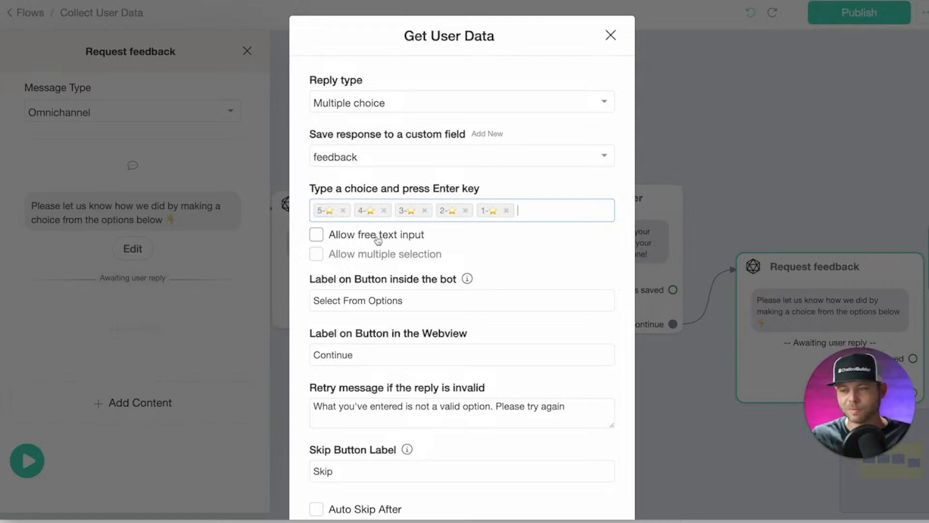
# Clear the skip button label, enable auto-skip after 30 seconds or 3 failed attempts, and save.
pyautogui.scroll(-2, 395, 194)
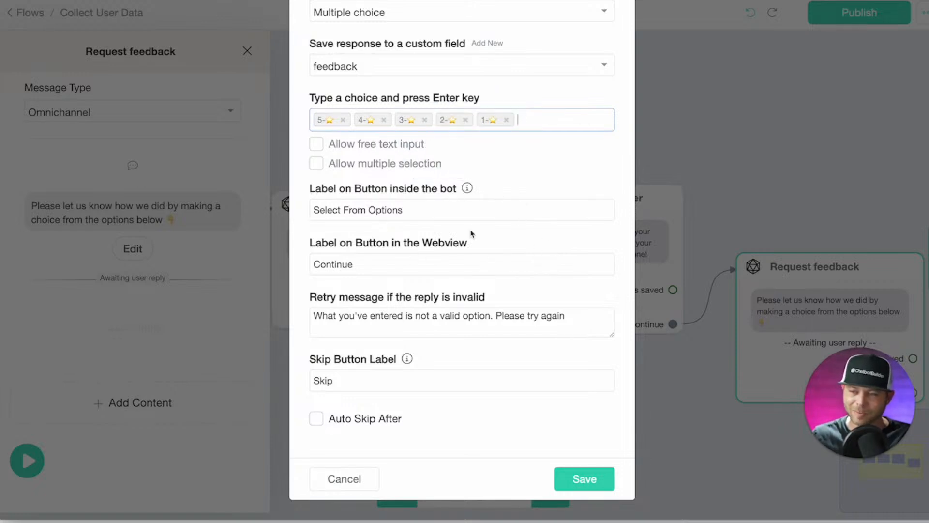
pyautogui.doubleClick(324, 380)
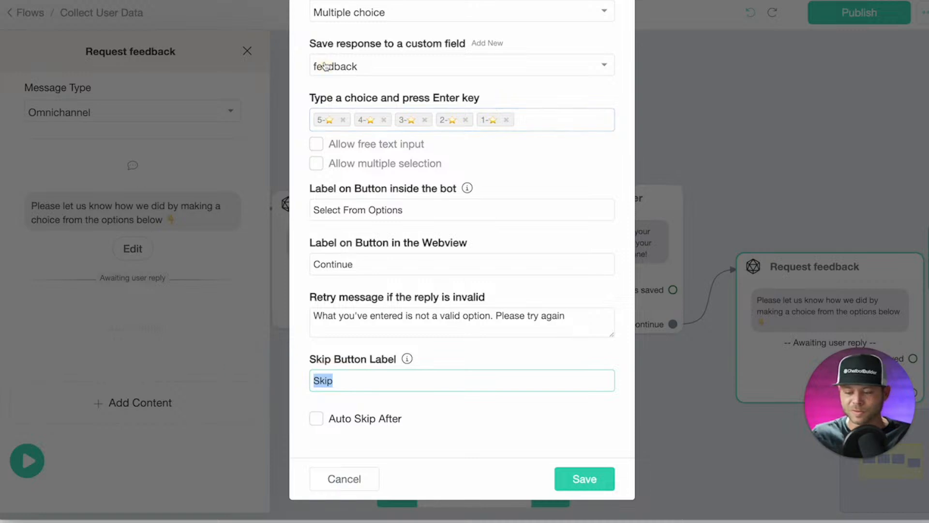
pyautogui.press('BackSpace')
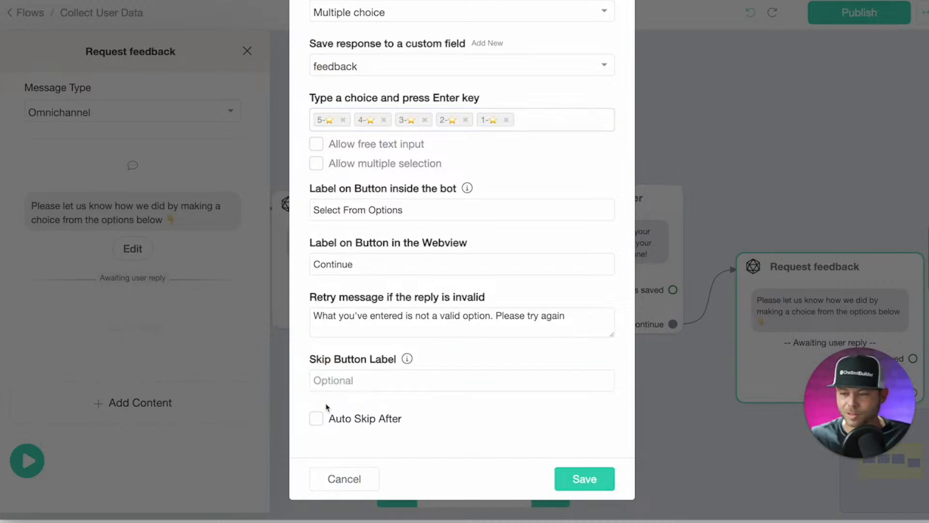
pyautogui.click(317, 419)
pyautogui.scroll(-2, 339, 387)
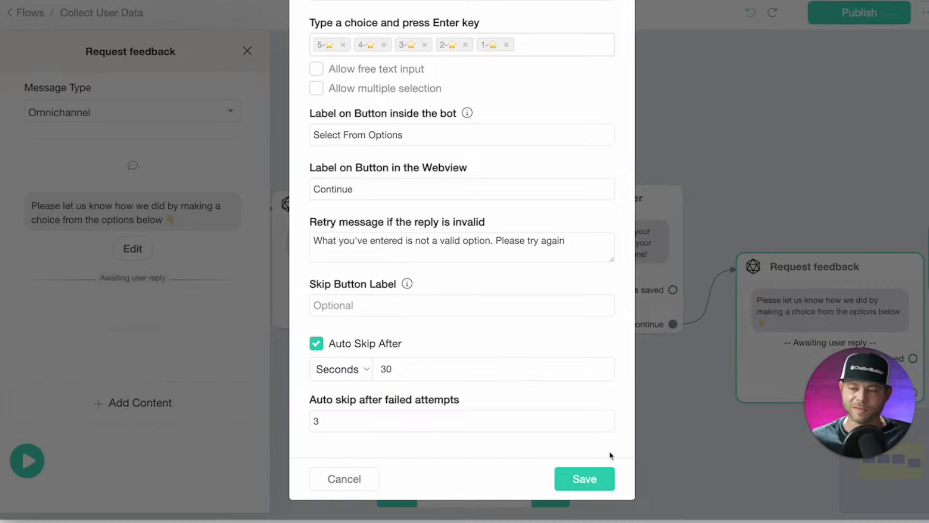
pyautogui.click(585, 480)
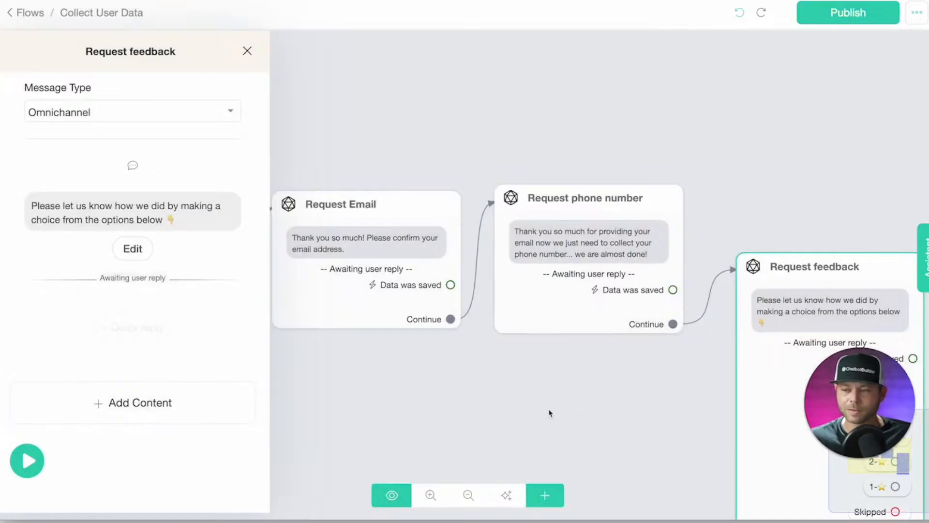
# Create a new message node from Request feedback's Skipped output.
pyautogui.click(550, 411)
pyautogui.moveTo(546, 426); pyautogui.dragTo(418, 280)
pyautogui.scroll(-3, 421, 290)
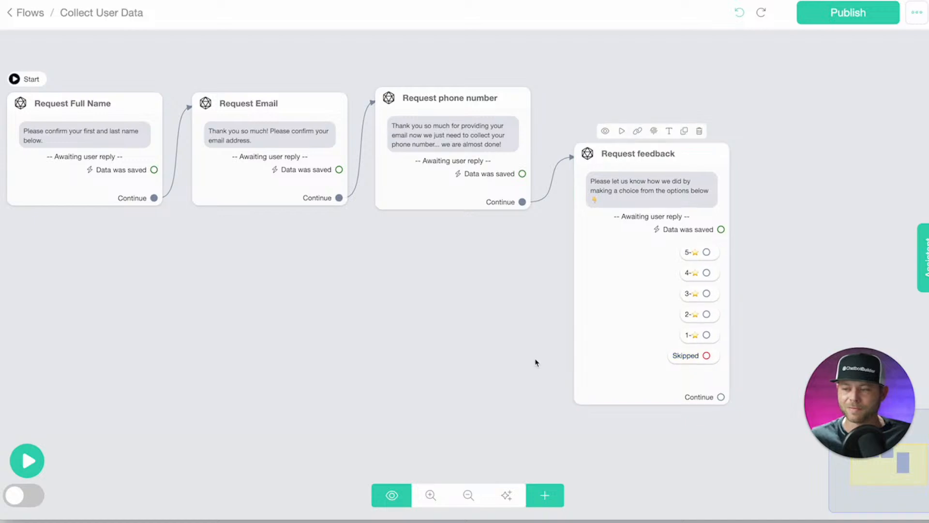
pyautogui.moveTo(536, 363); pyautogui.dragTo(400, 312)
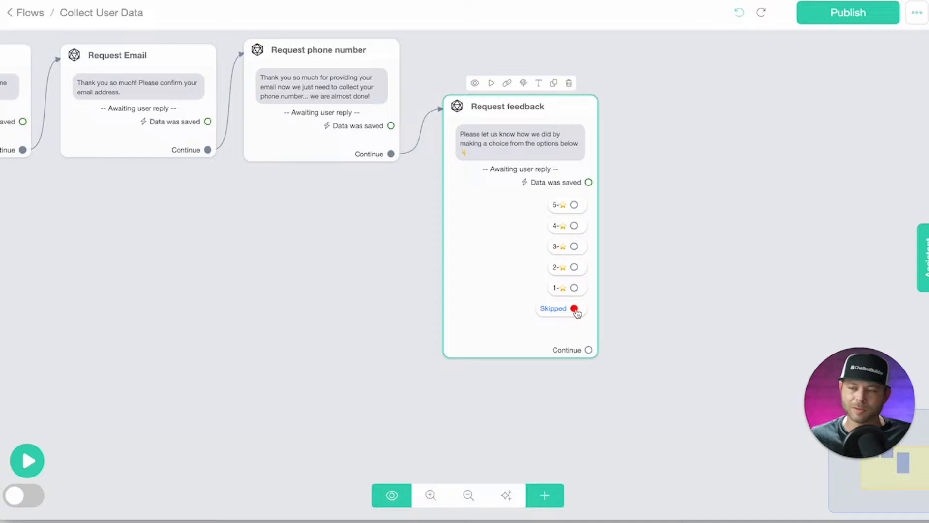
pyautogui.moveTo(574, 308); pyautogui.dragTo(706, 249)
# Add a text greeting the user by {{first_name}}, saying they're one question from finishing the survey.
pyautogui.click(183, 305)
pyautogui.click(43, 46)
pyautogui.write("You're only one question away from completing")
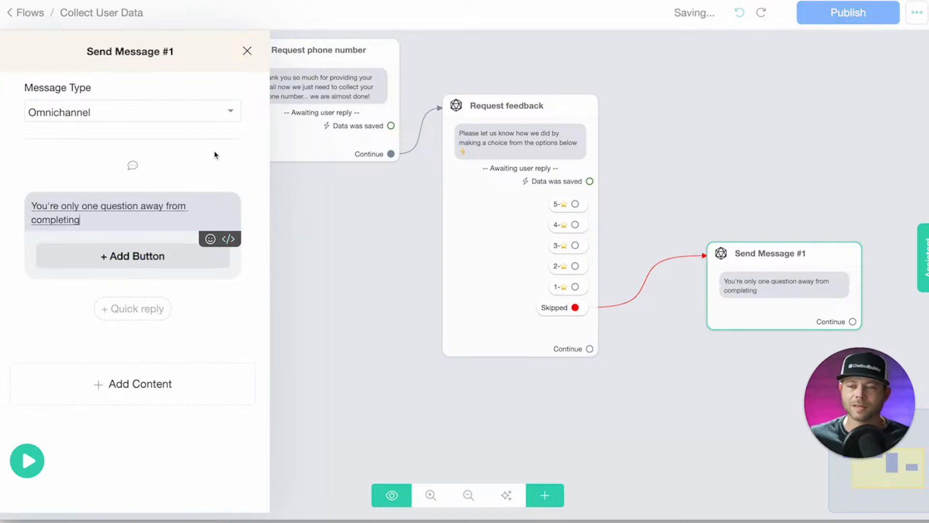
pyautogui.write(' the survey. Please')
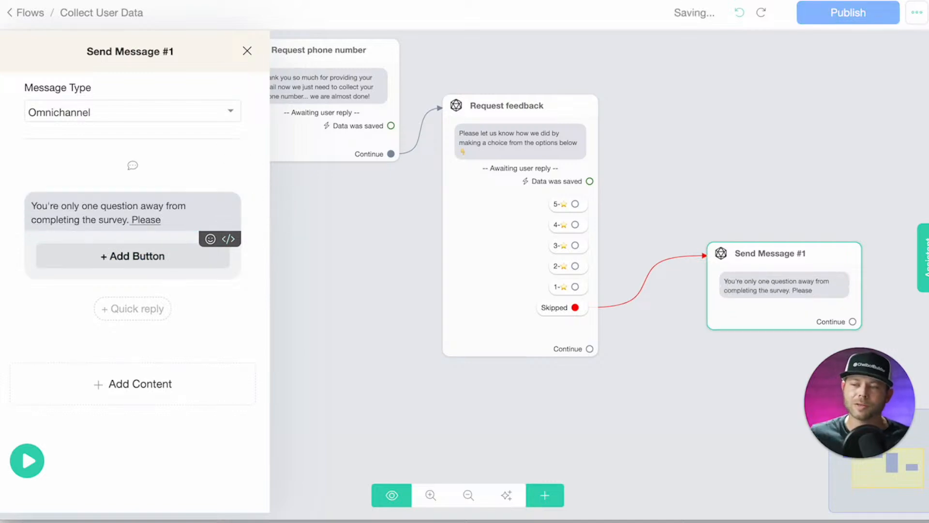
pyautogui.write(' indicate the level of your satisfaction.')
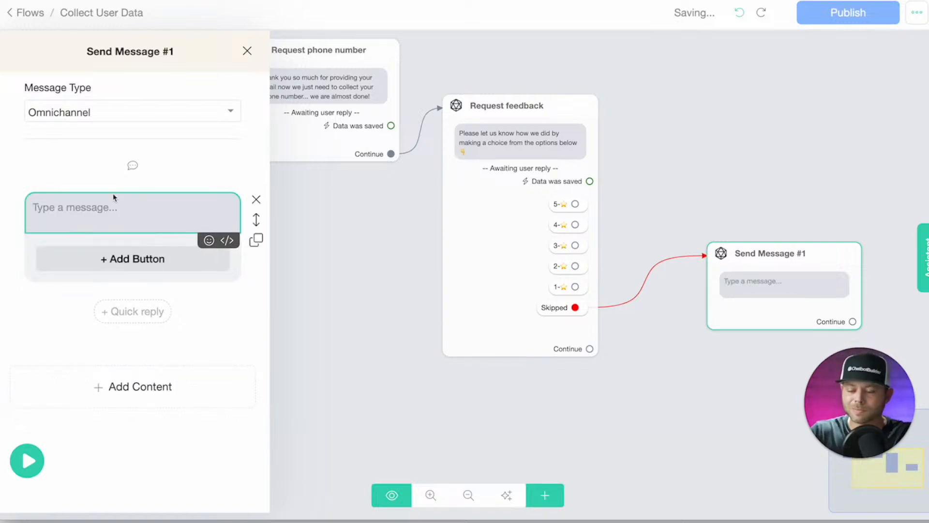
pyautogui.write('Hey {')
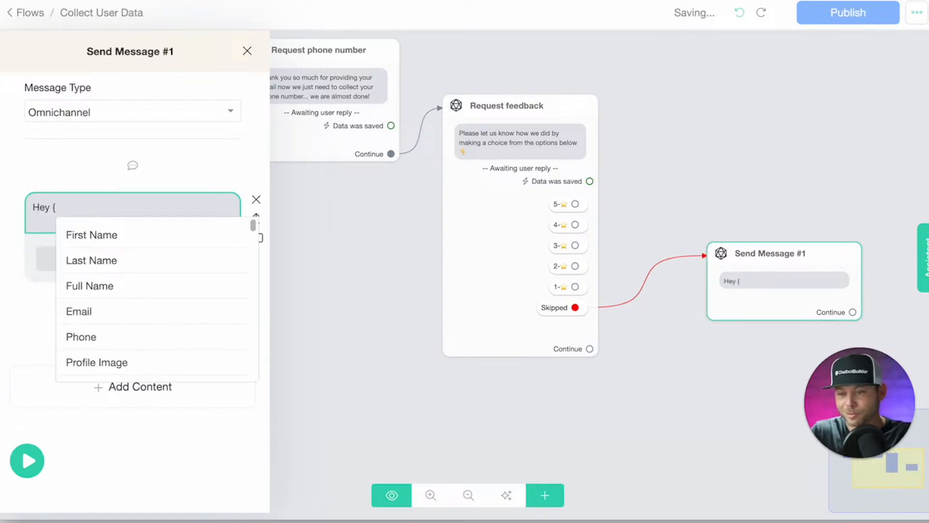
pyautogui.click(145, 236)
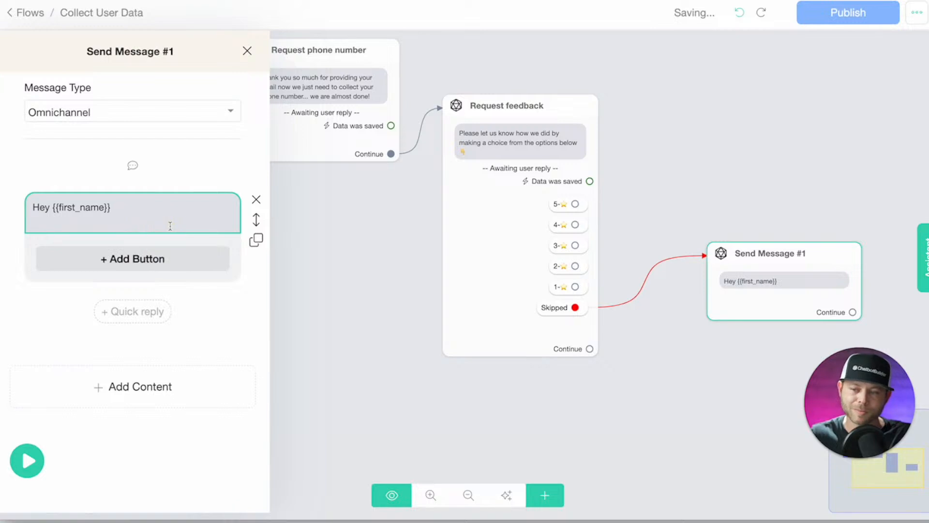
pyautogui.write(',')
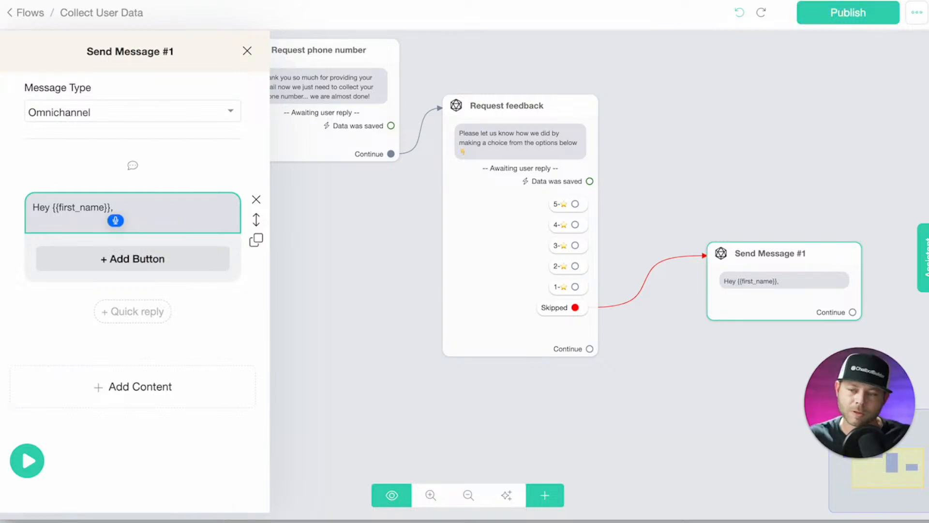
pyautogui.write(' you only only one question away from finishing the')
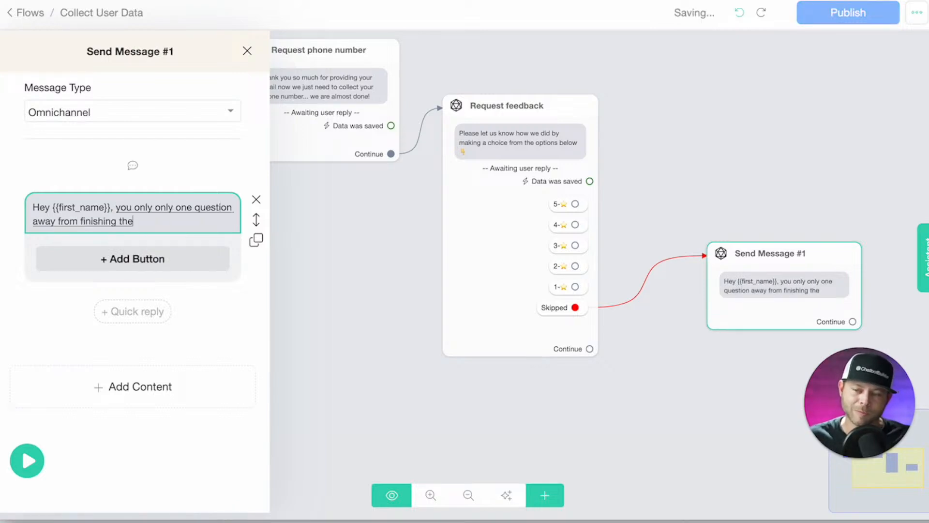
pyautogui.write(' survey and we would really appreciate your feedback.')
# Rename the node 'Quick reminder' and move it up beside the question.
pyautogui.click(126, 51)
pyautogui.moveTo(424, 88); pyautogui.dragTo(329, 54)
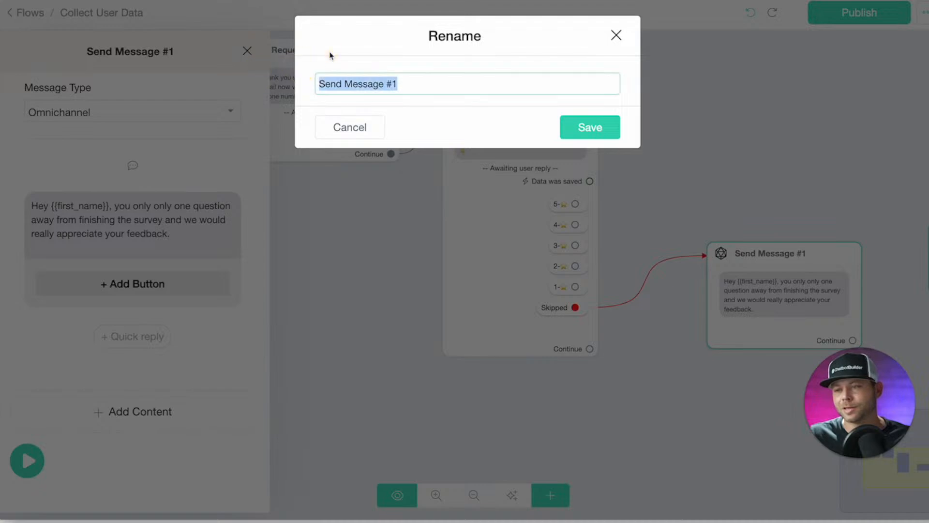
pyautogui.write('Quick reminder')
pyautogui.press('Return')
pyautogui.moveTo(751, 291); pyautogui.dragTo(726, 229)
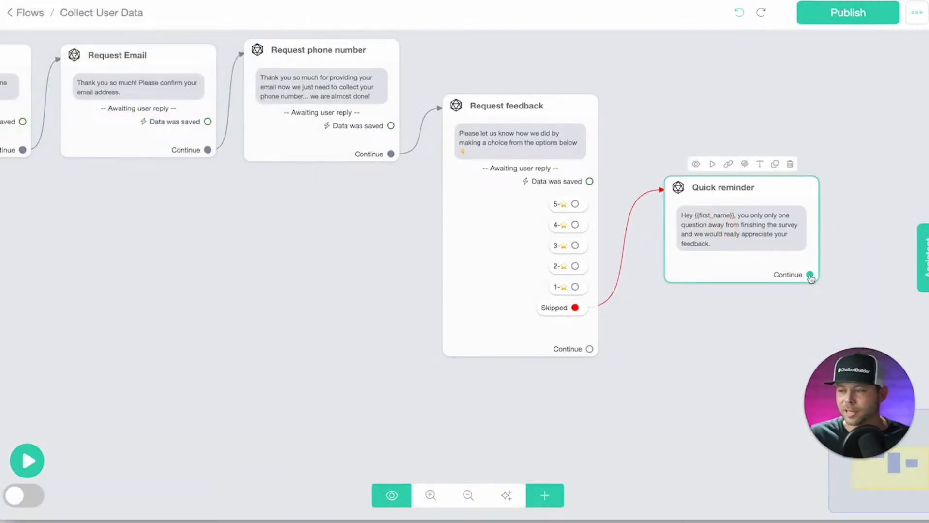
# Connect Quick reminder's Continue back to Request feedback and re-save its auto-skip settings.
pyautogui.moveTo(810, 277); pyautogui.dragTo(473, 255)
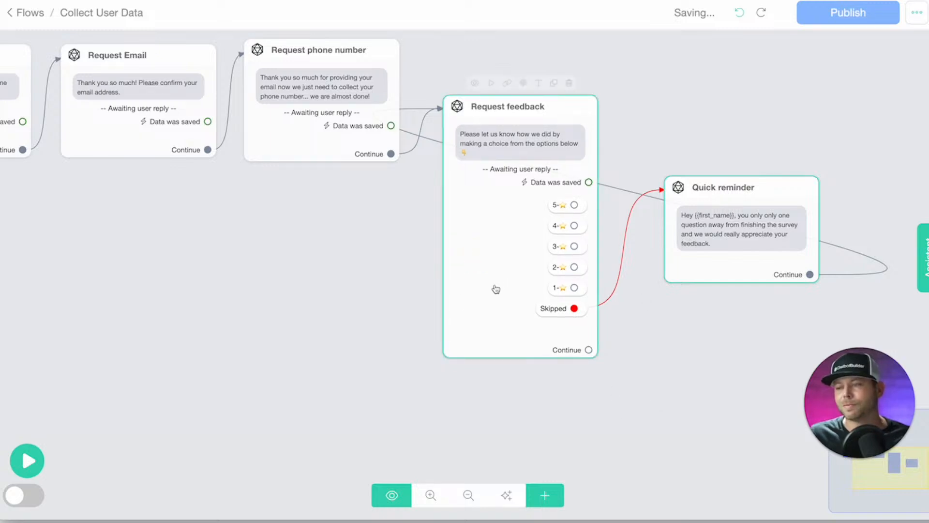
pyautogui.click(453, 206)
pyautogui.click(132, 250)
pyautogui.scroll(-3, 398, 326)
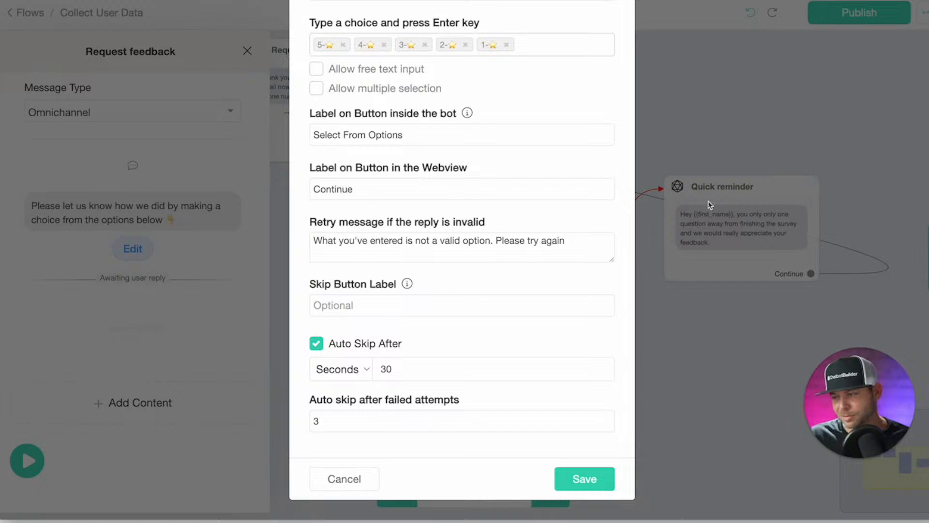
pyautogui.click(585, 478)
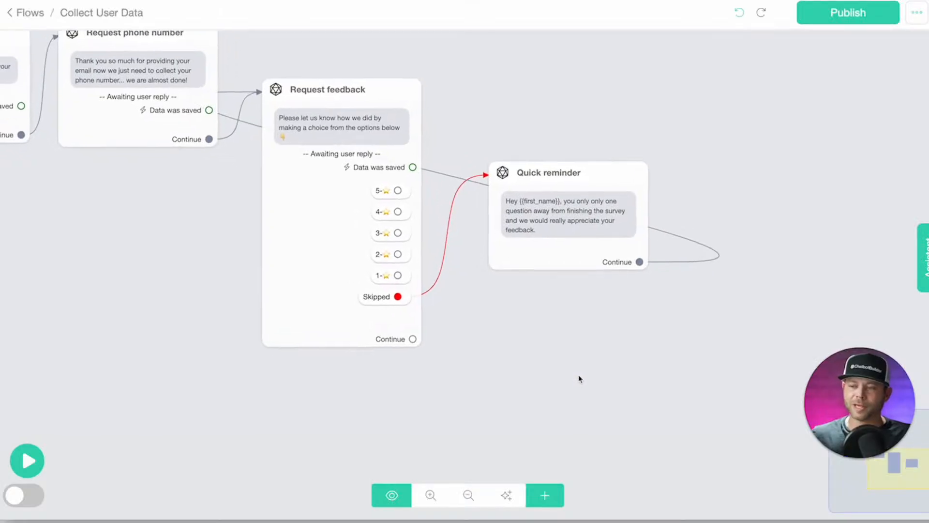
# Add a condition node named 'Check for feedback' after Request feedback's Continue output.
pyautogui.click(556, 498)
pyautogui.click(578, 344)
pyautogui.moveTo(673, 358); pyautogui.dragTo(513, 404)
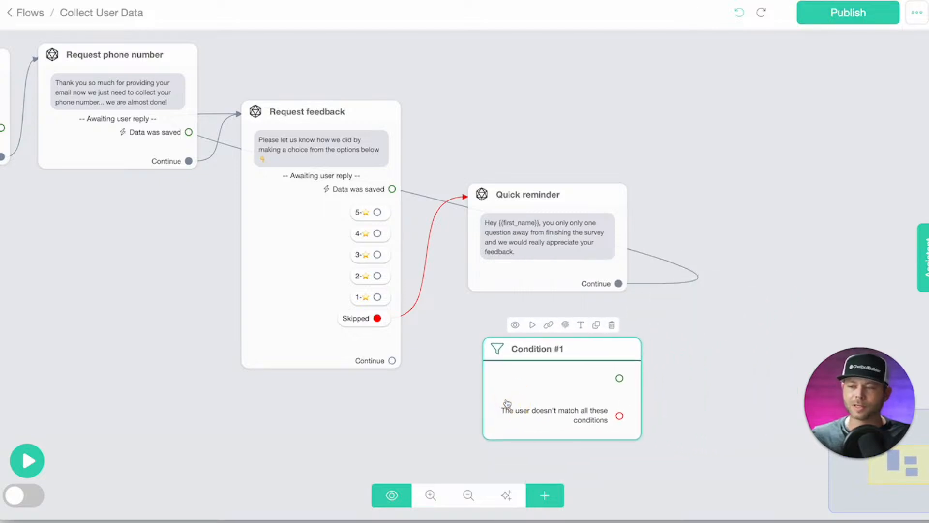
pyautogui.click(324, 187)
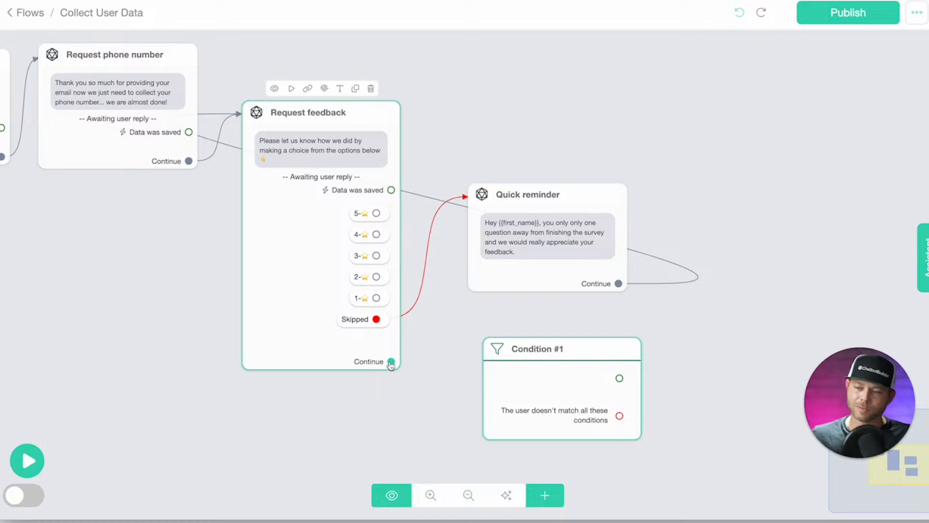
pyautogui.moveTo(392, 365); pyautogui.dragTo(529, 355)
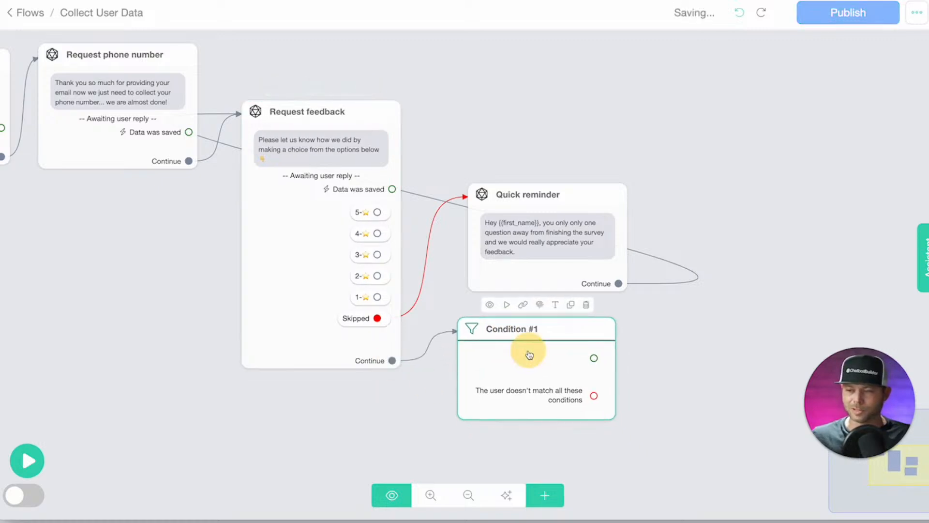
pyautogui.click(555, 304)
pyautogui.hotkey('ctrl', 'a')
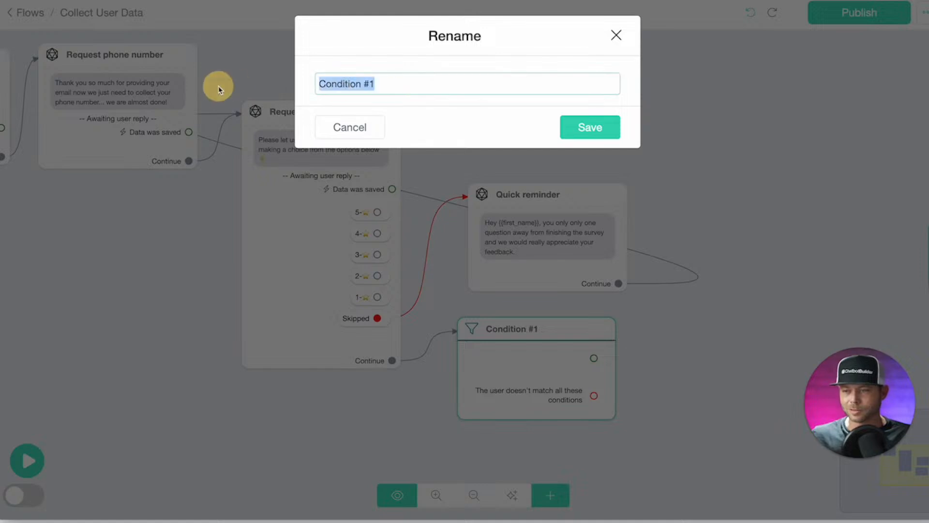
pyautogui.write('Check fo')
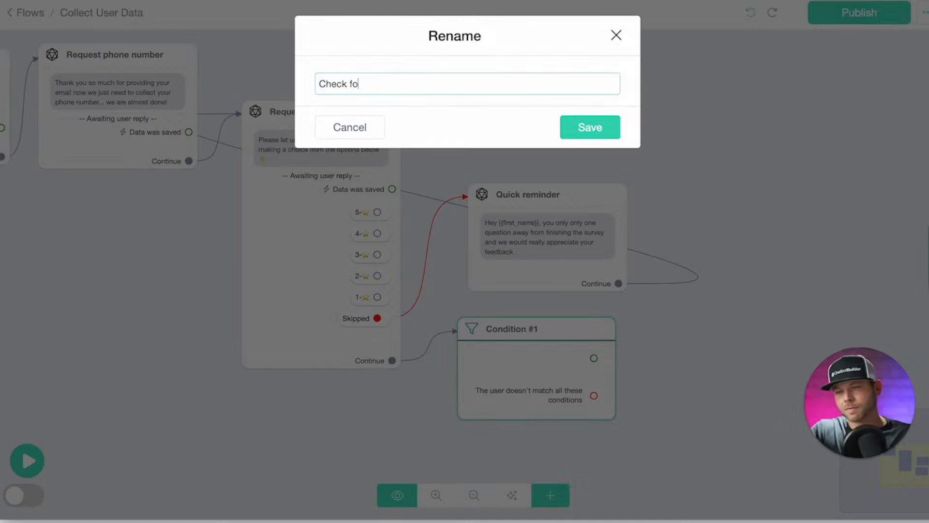
pyautogui.write('r feedback')
pyautogui.press('Return')
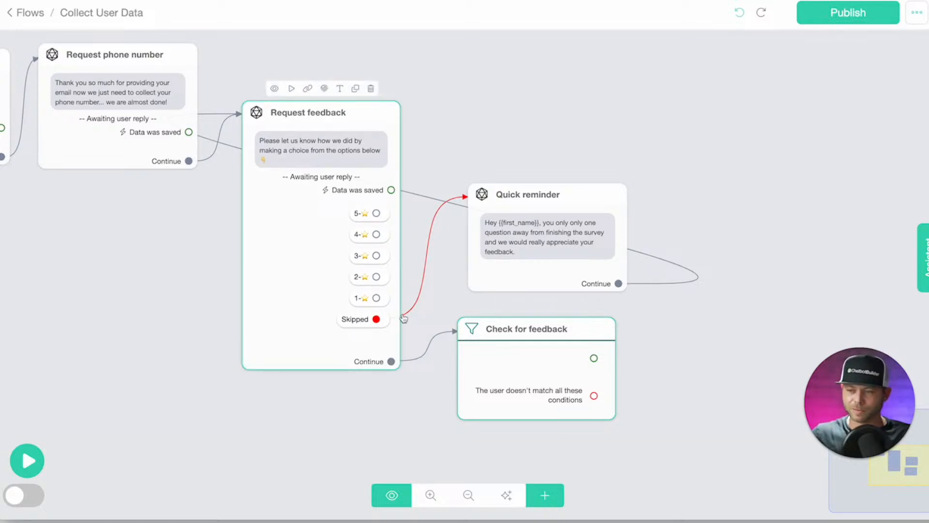
# Add the rule 'feedback Has any value' and create a message step on its match path.
pyautogui.click(499, 362)
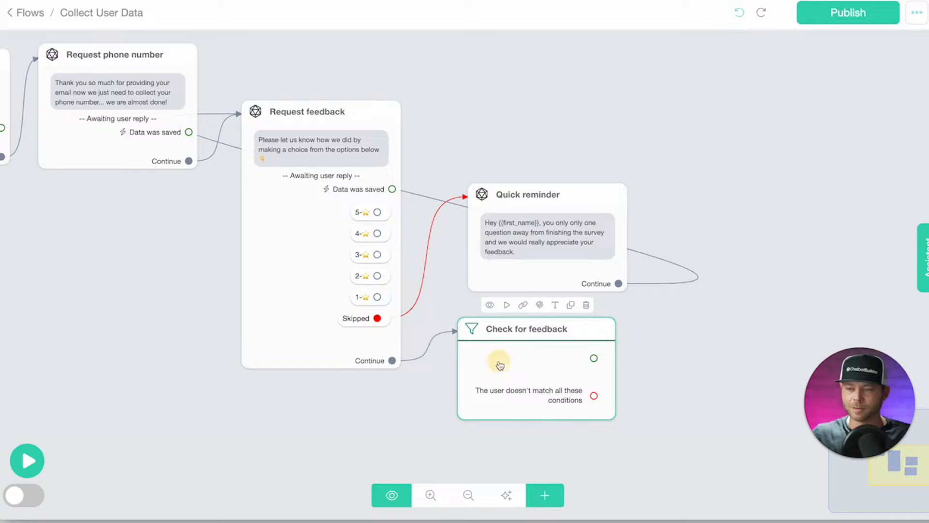
pyautogui.click(77, 166)
pyautogui.click(290, 53)
pyautogui.write('fed')
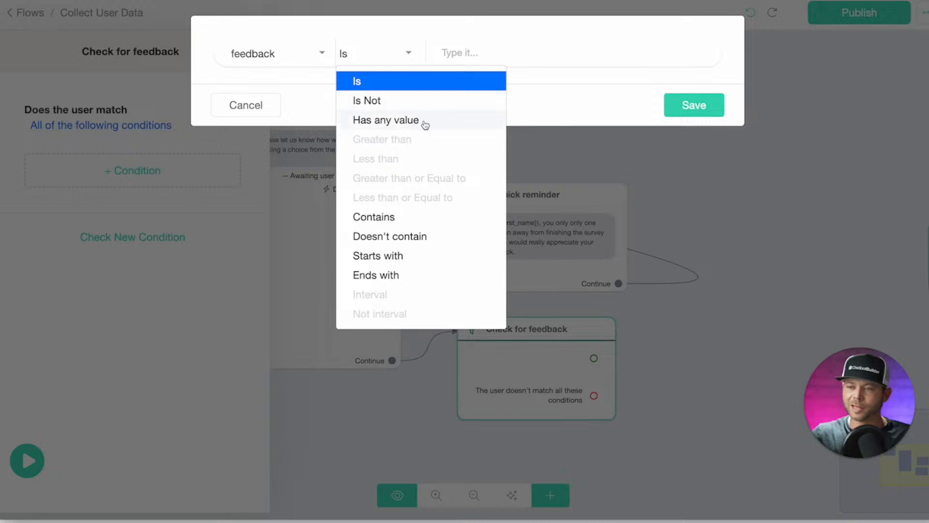
pyautogui.click(422, 120)
pyautogui.click(690, 106)
pyautogui.click(642, 118)
pyautogui.moveTo(663, 362); pyautogui.dragTo(554, 334)
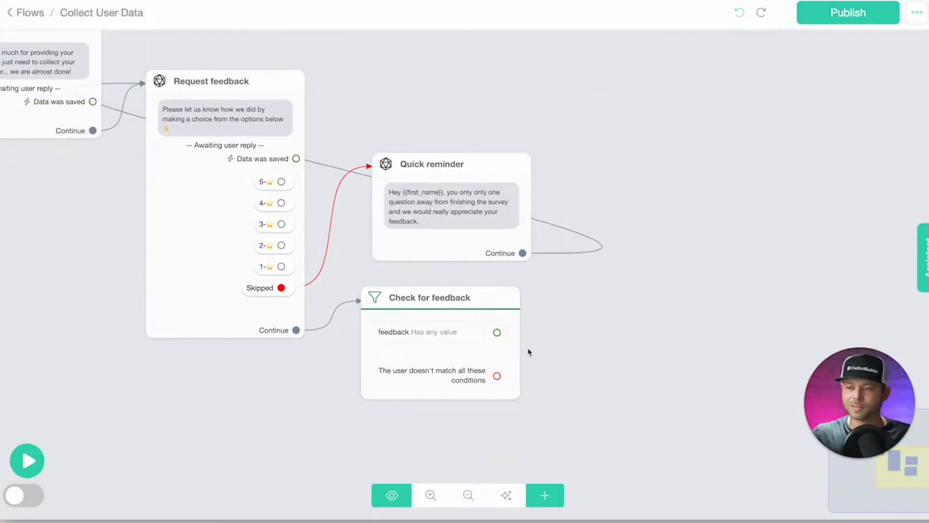
pyautogui.moveTo(497, 332); pyautogui.dragTo(643, 318)
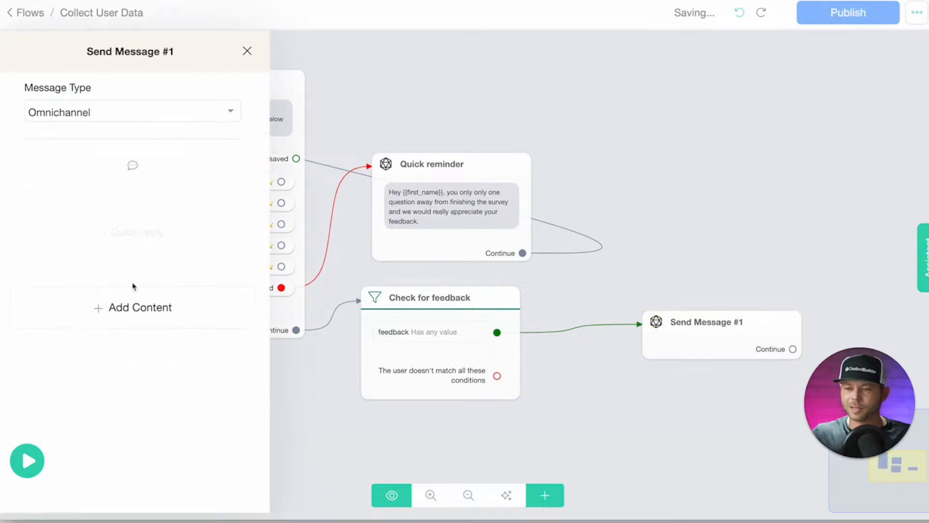
# Rename the match-path message step to 'Thank you so much!'.
pyautogui.click(129, 54)
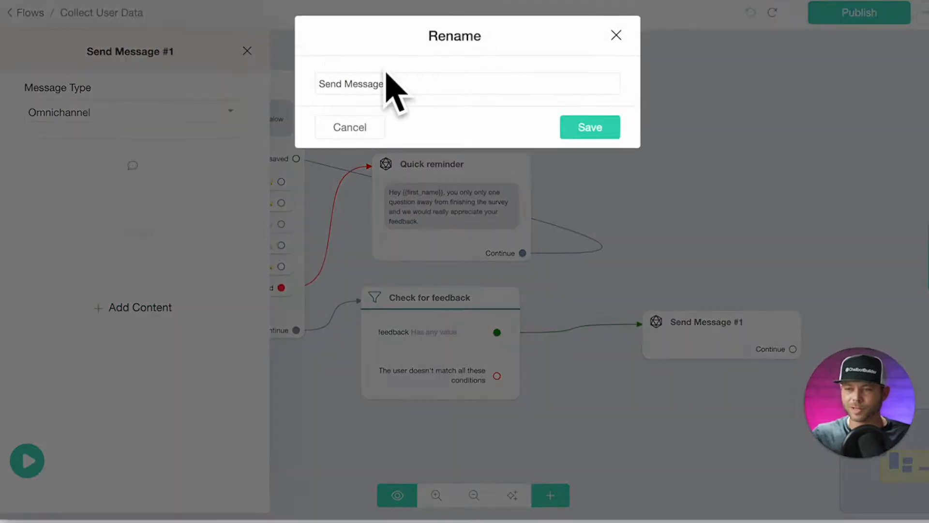
pyautogui.tripleClick(406, 83)
pyautogui.write('Thank you so much!')
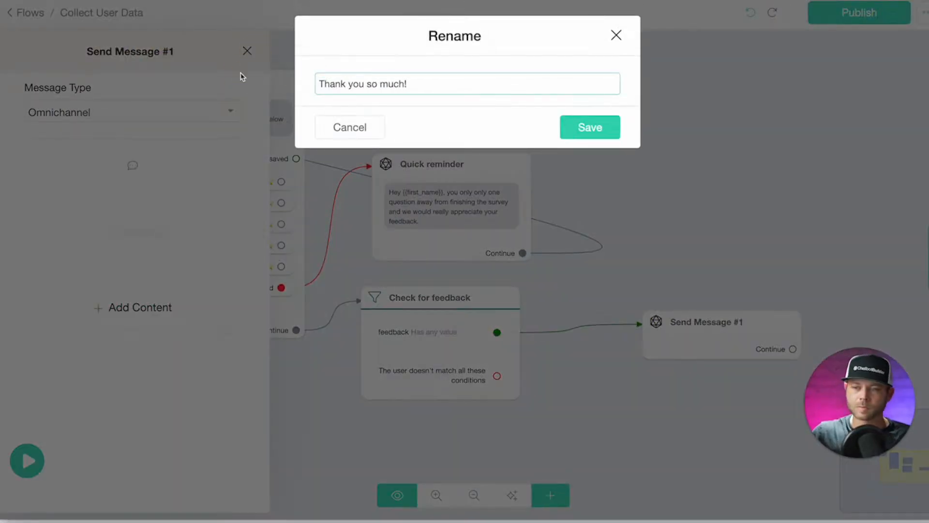
pyautogui.click(616, 128)
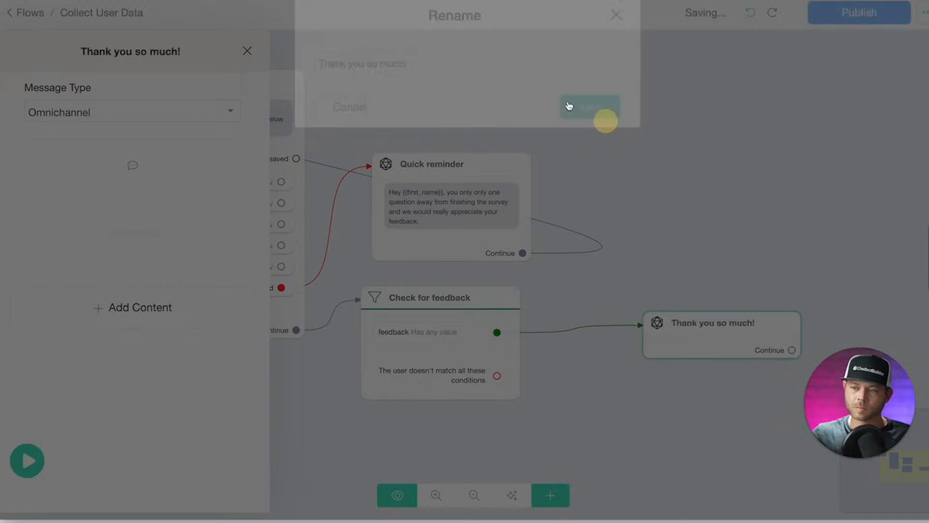
# Add the THANK YOU GIF found by searching GIPHY for 'thanks', then move the step up.
pyautogui.click(135, 307)
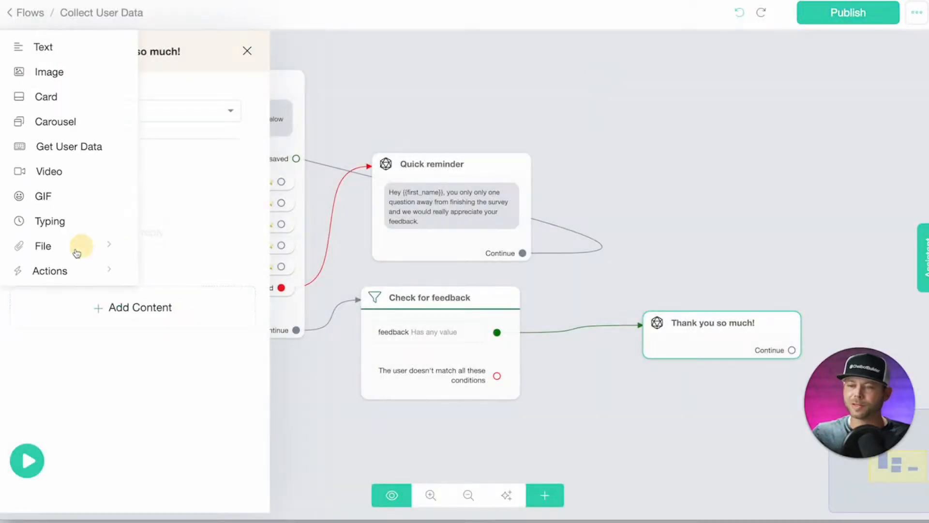
pyautogui.click(43, 196)
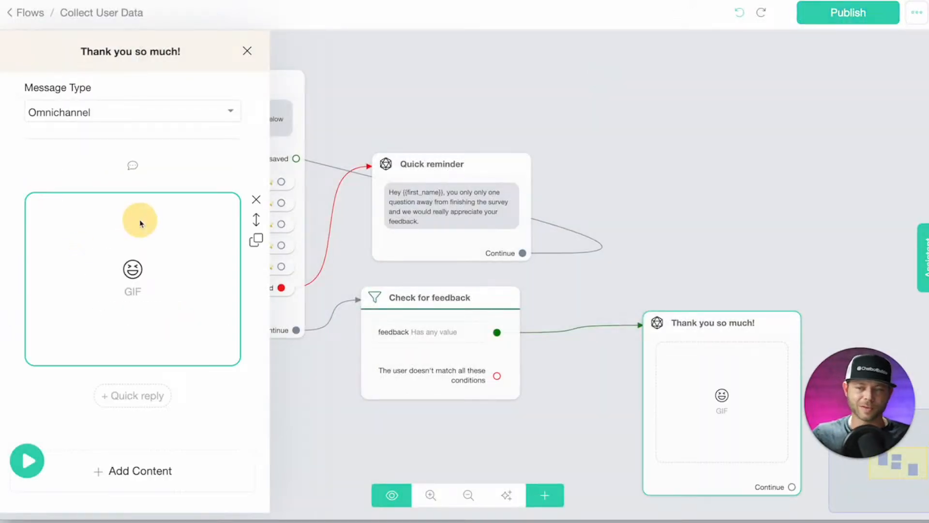
pyautogui.click(137, 219)
pyautogui.click(261, 70)
pyautogui.write('thanks so much')
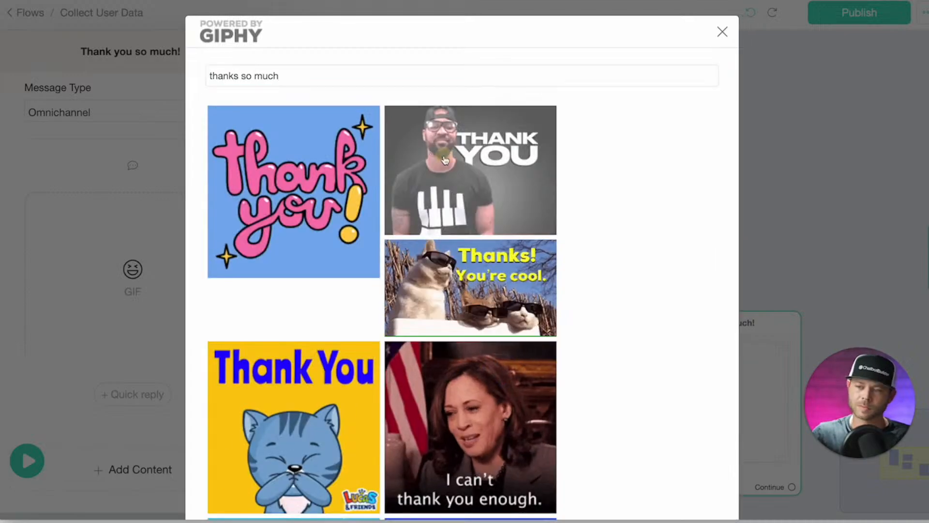
pyautogui.click(469, 165)
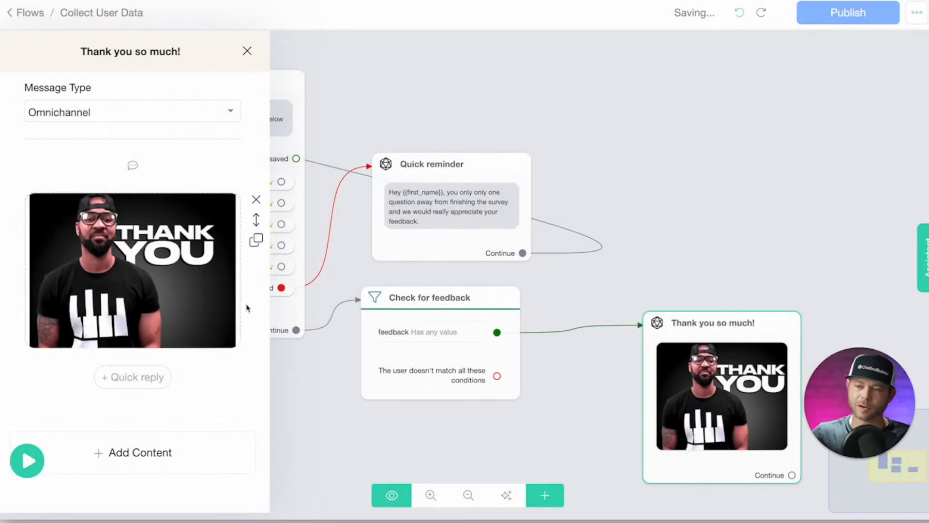
pyautogui.click(695, 207)
pyautogui.moveTo(711, 323); pyautogui.dragTo(708, 202)
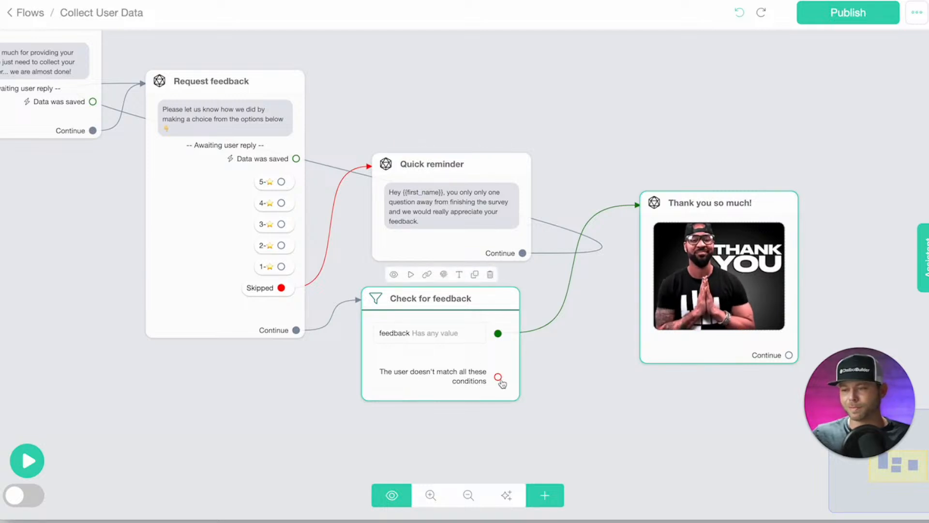
# Route Check for feedback's unmatched output to Quick reminder and rearrange the steps.
pyautogui.moveTo(499, 377); pyautogui.dragTo(407, 236)
pyautogui.moveTo(425, 200); pyautogui.dragTo(470, 136)
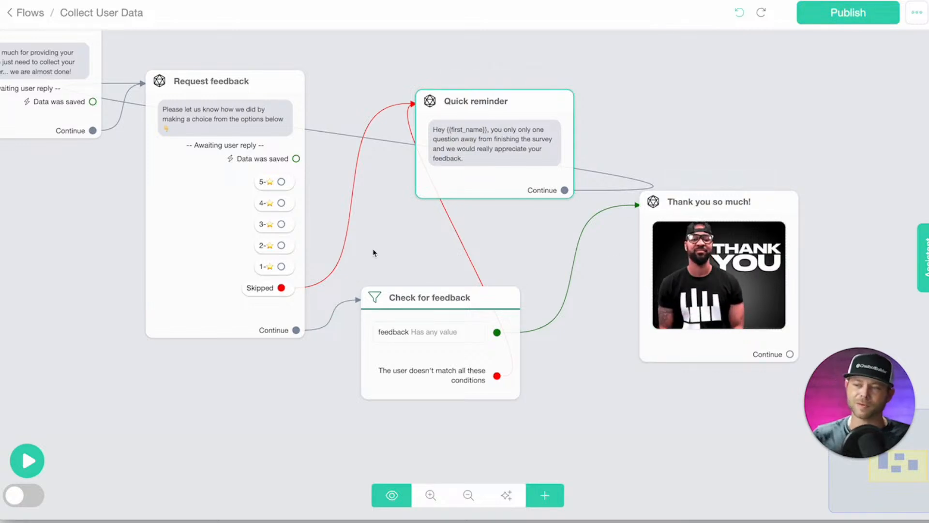
pyautogui.moveTo(669, 247); pyautogui.dragTo(665, 212)
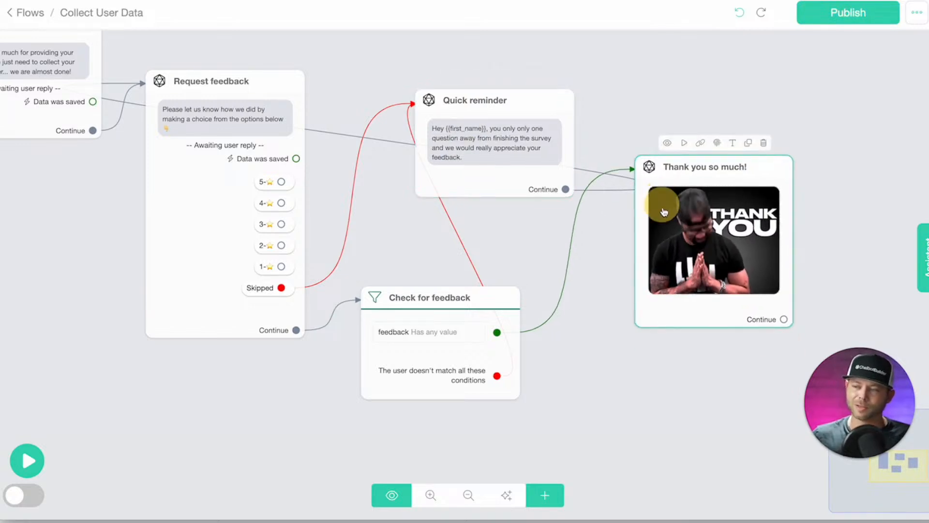
pyautogui.click(695, 311)
pyautogui.click(707, 378)
pyautogui.moveTo(720, 303); pyautogui.dragTo(618, 334)
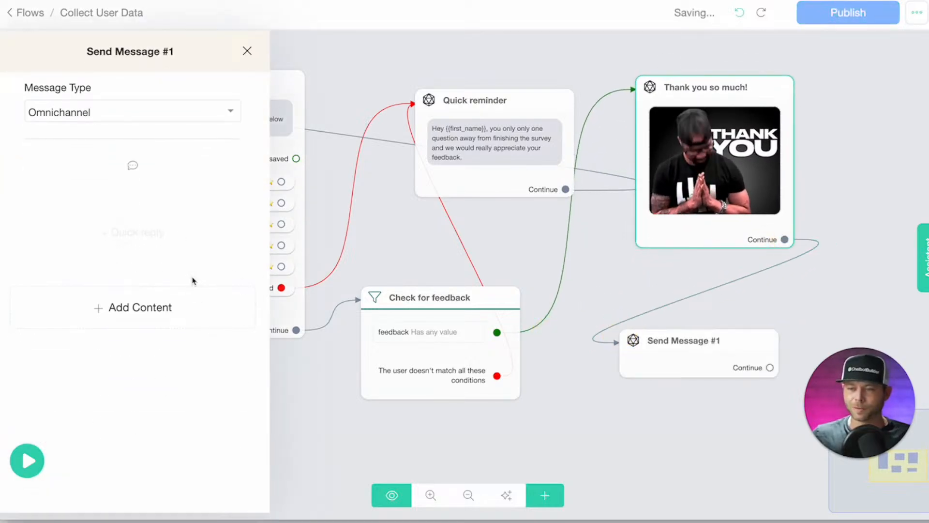
# Add a Google Sheets action to Send Message #1.
pyautogui.click(138, 308)
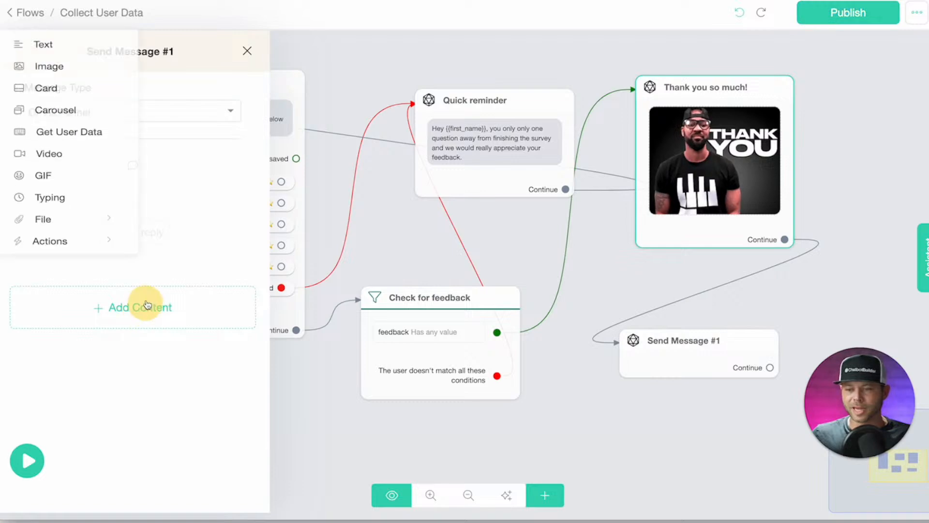
pyautogui.click(76, 271)
pyautogui.click(223, 301)
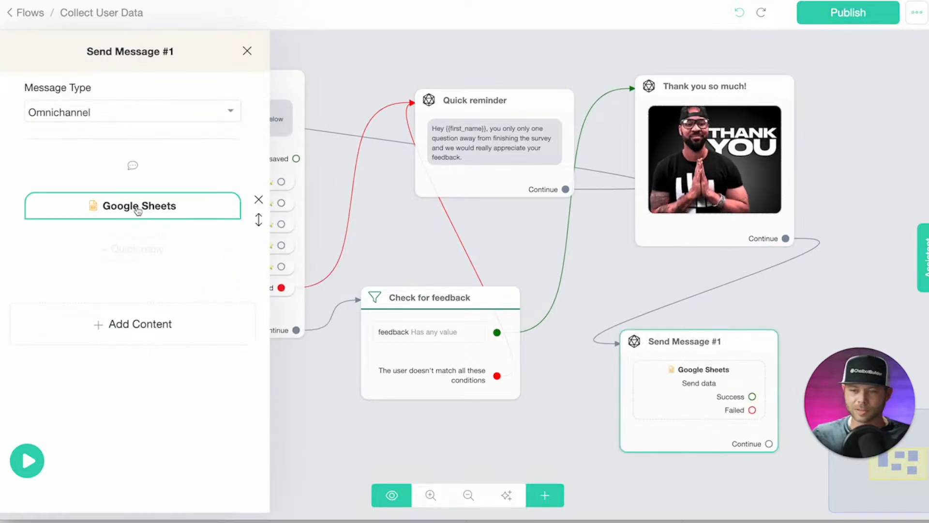
# Set the Google Sheets action to Send data to the Testing spreadsheet's Sheet1.
pyautogui.click(138, 208)
pyautogui.click(354, 107)
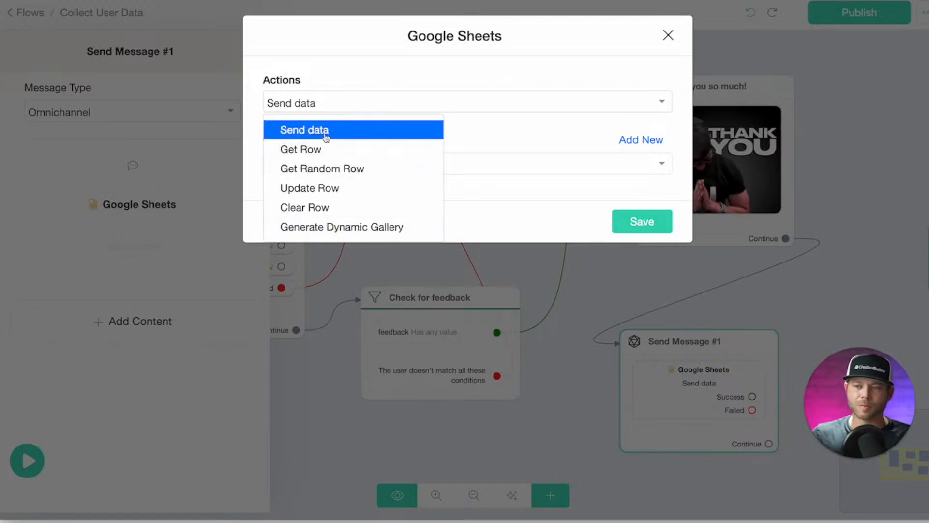
pyautogui.click(327, 131)
pyautogui.click(505, 166)
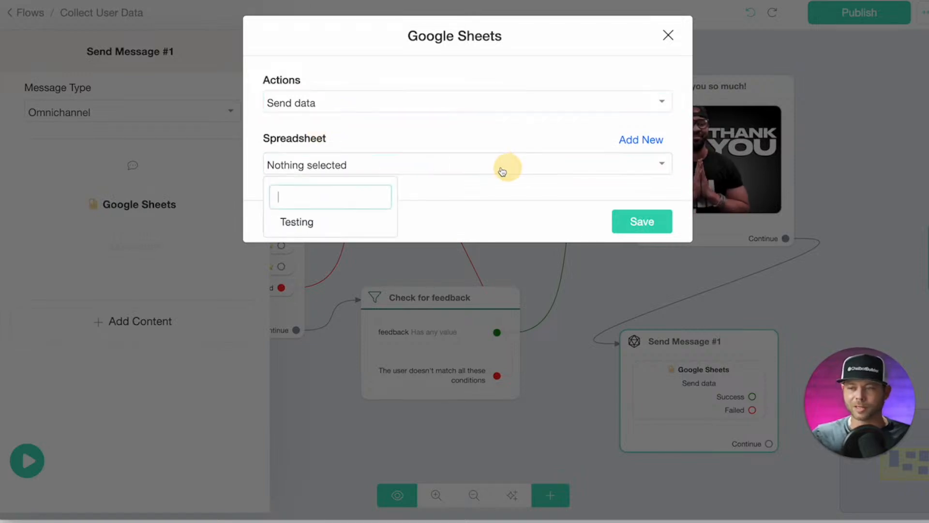
pyautogui.click(297, 222)
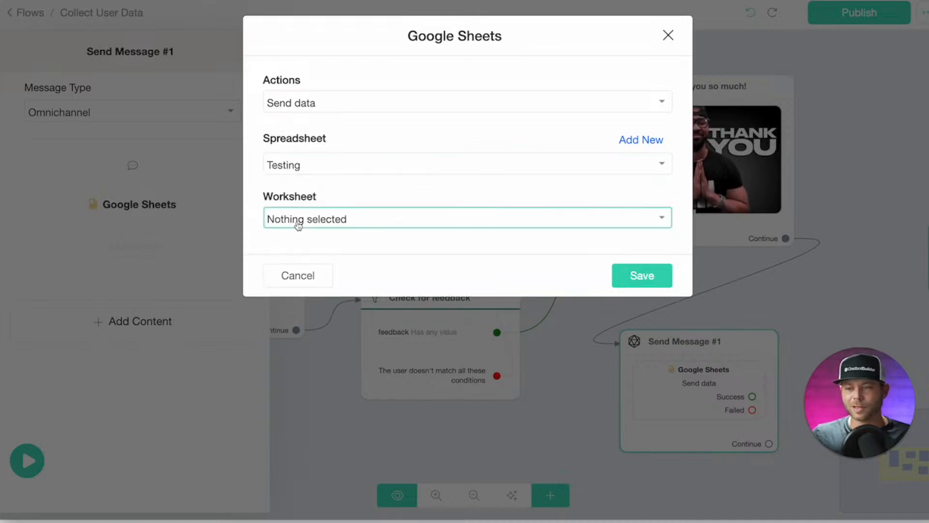
pyautogui.click(298, 226)
pyautogui.click(332, 280)
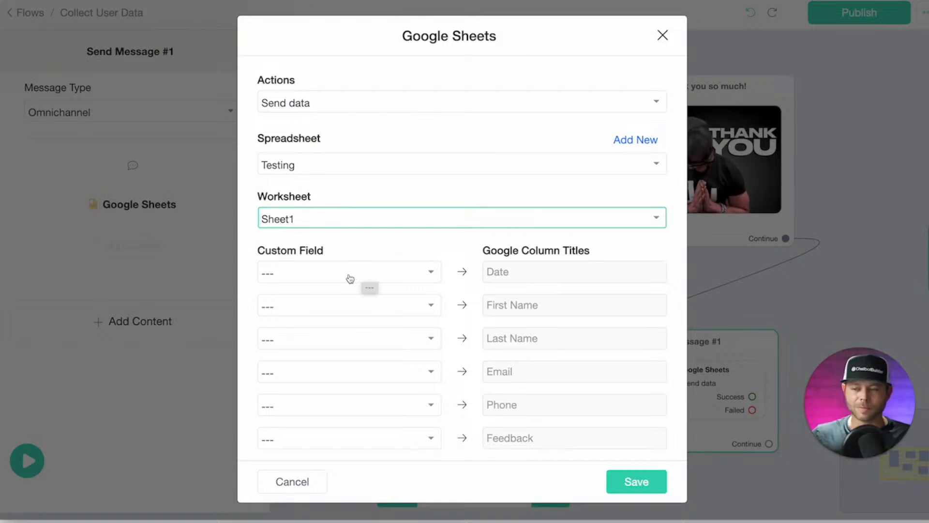
# Map Last Interaction to Date, plus First Name and Last Name to their columns.
pyautogui.click(338, 277)
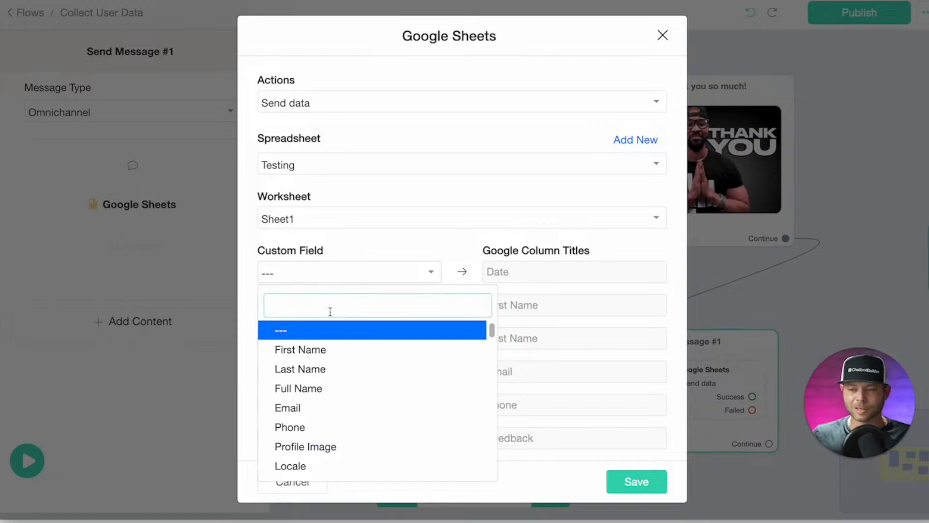
pyautogui.write('last')
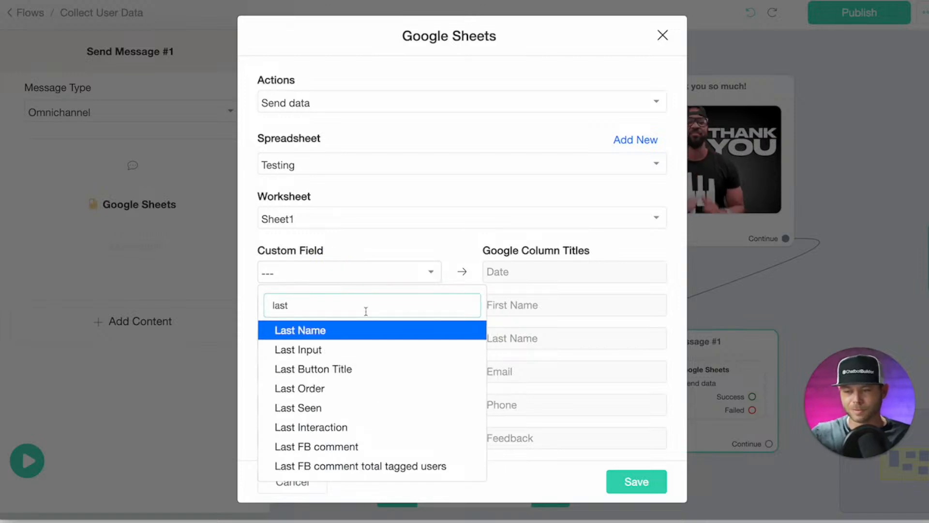
pyautogui.click(293, 427)
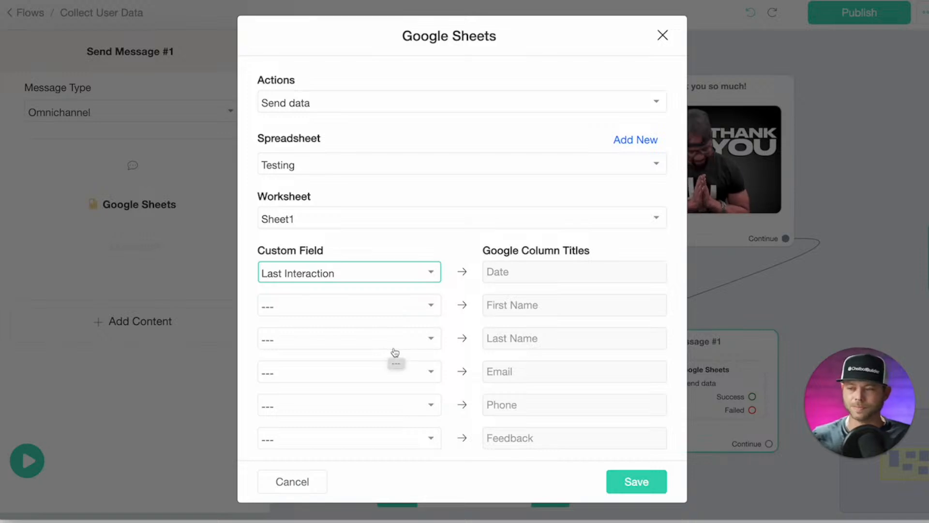
pyautogui.click(381, 307)
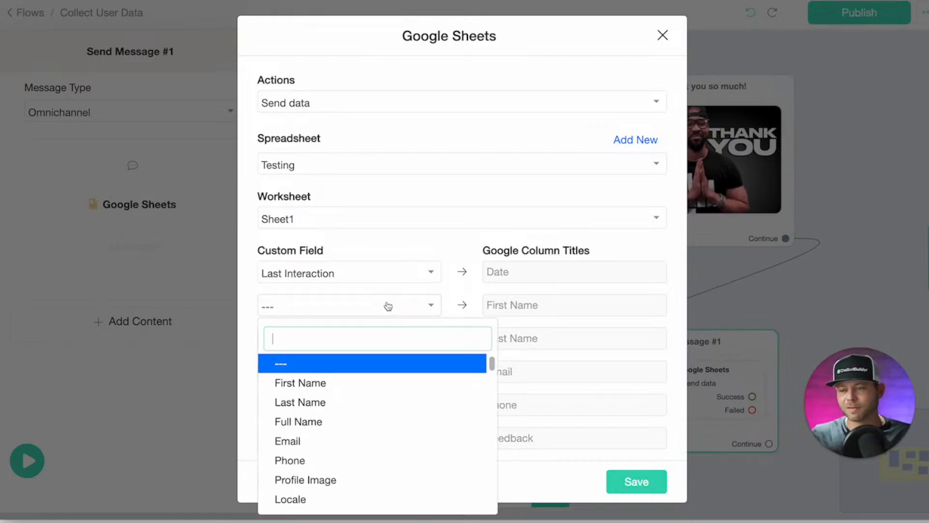
pyautogui.click(333, 386)
pyautogui.click(311, 345)
pyautogui.click(303, 213)
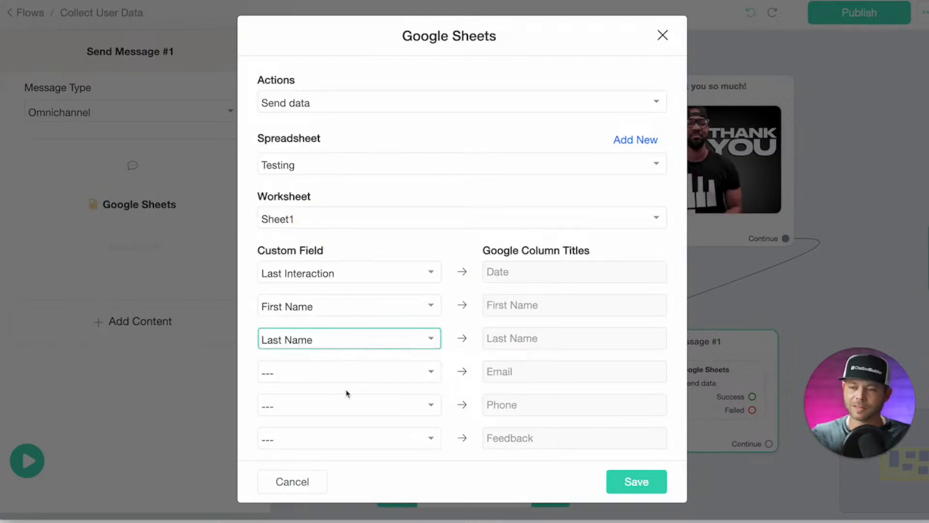
# Map Email, Phone and feedback to their columns and save the action.
pyautogui.click(342, 385)
pyautogui.click(322, 284)
pyautogui.click(342, 406)
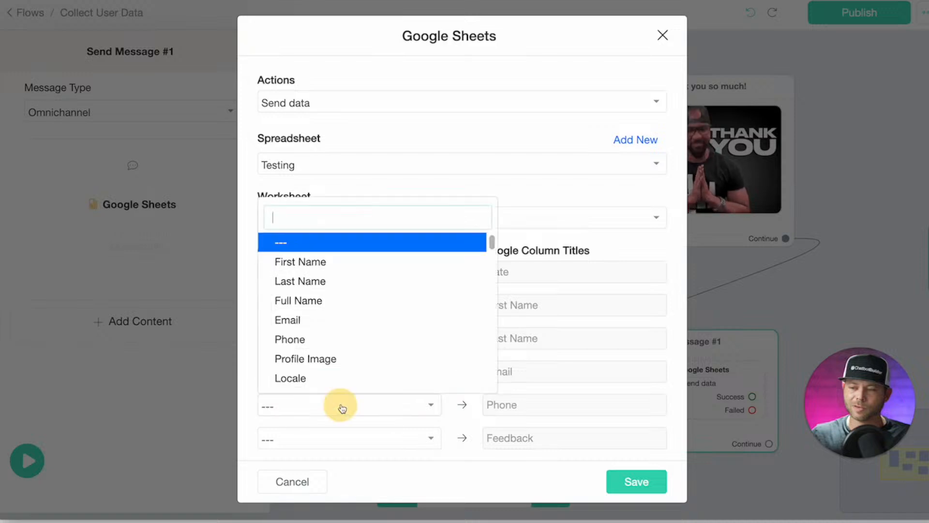
pyautogui.click(312, 339)
pyautogui.click(386, 441)
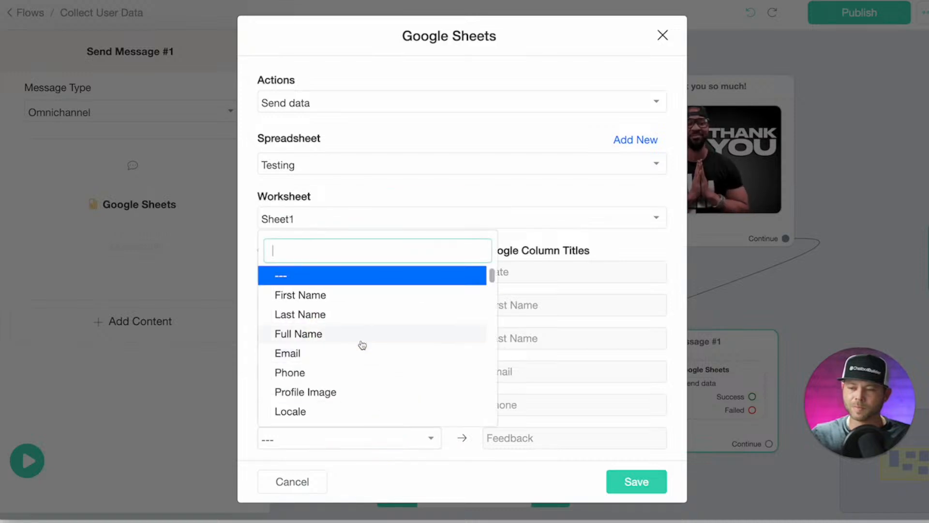
pyautogui.write('fe')
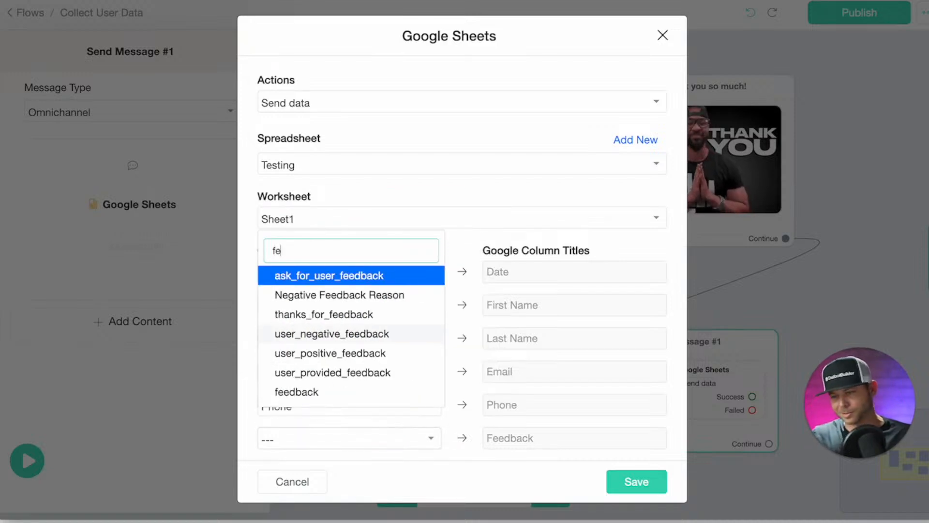
pyautogui.click(346, 398)
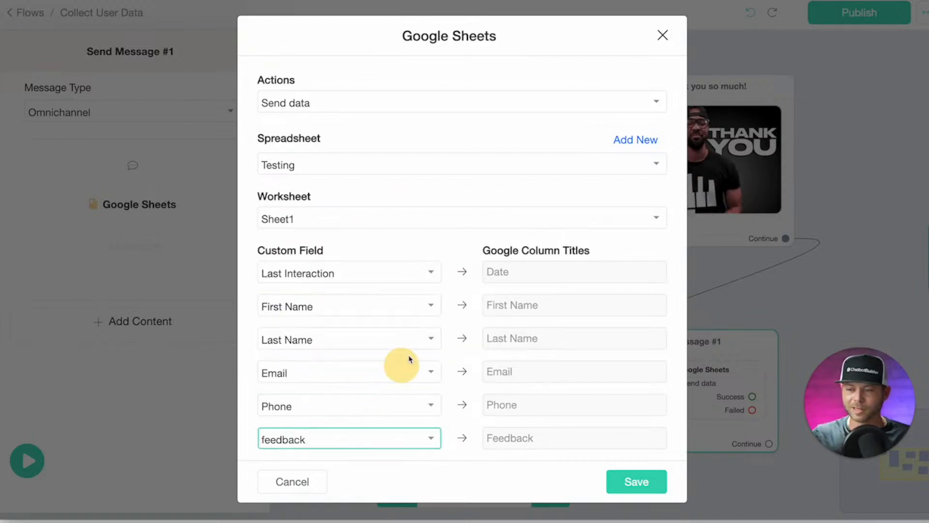
pyautogui.click(614, 475)
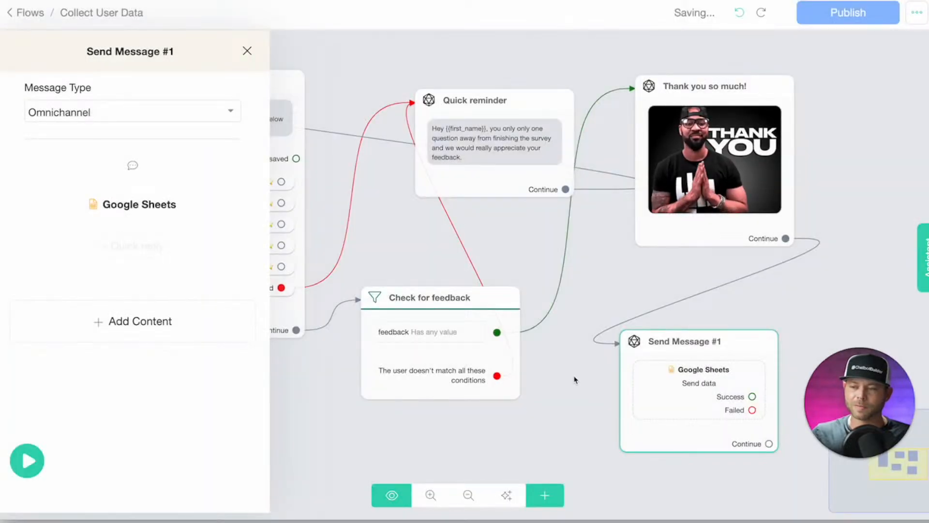
# Close the editor and auto-arrange all steps in the flow.
pyautogui.click(575, 379)
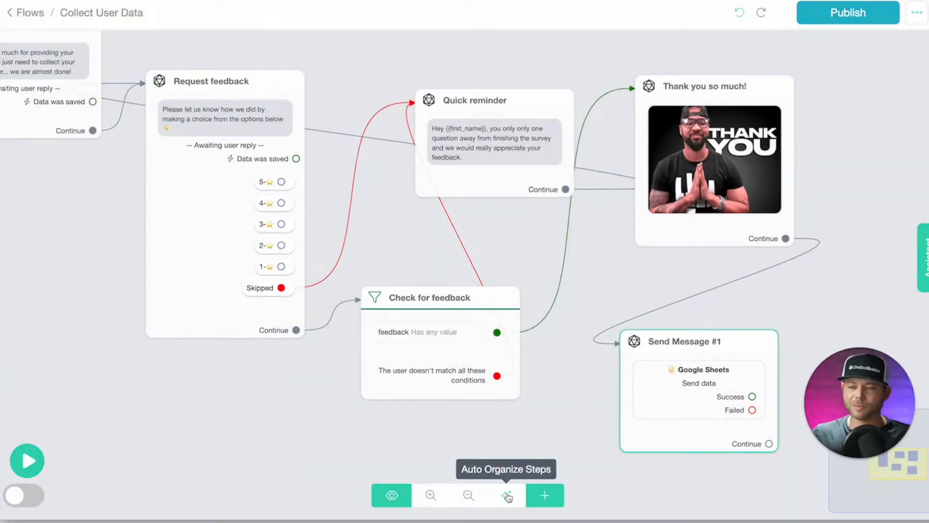
pyautogui.click(507, 496)
pyautogui.moveTo(321, 397); pyautogui.dragTo(319, 334)
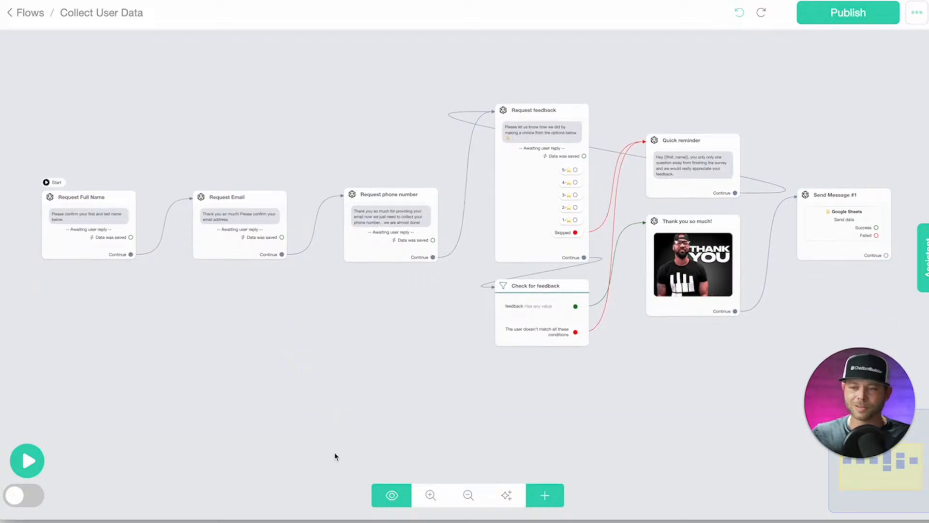
pyautogui.moveTo(834, 151); pyautogui.dragTo(570, 160)
pyautogui.scroll(5, 724, 152)
# Rename Send Message #1 to 'Send data to google Sheets' and publish the flow.
pyautogui.moveTo(560, 222)
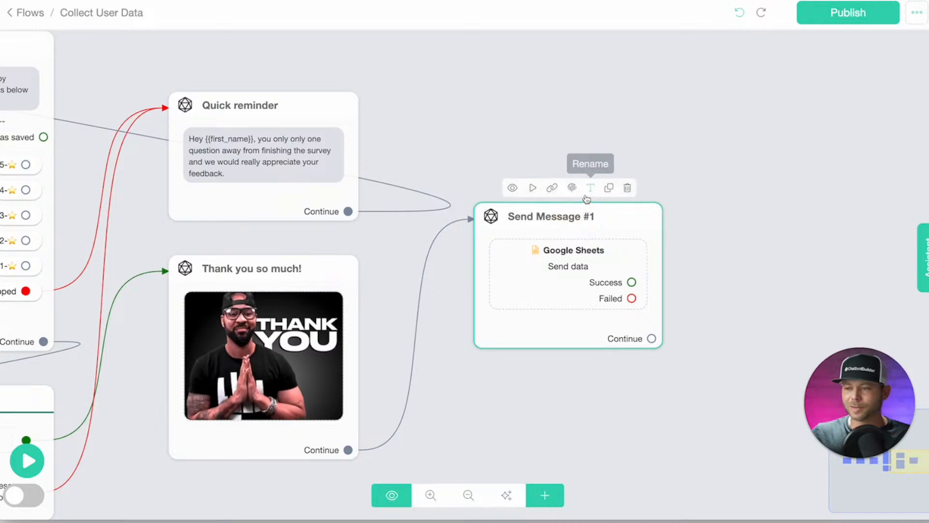
pyautogui.click(586, 195)
pyautogui.moveTo(425, 88); pyautogui.dragTo(240, 69)
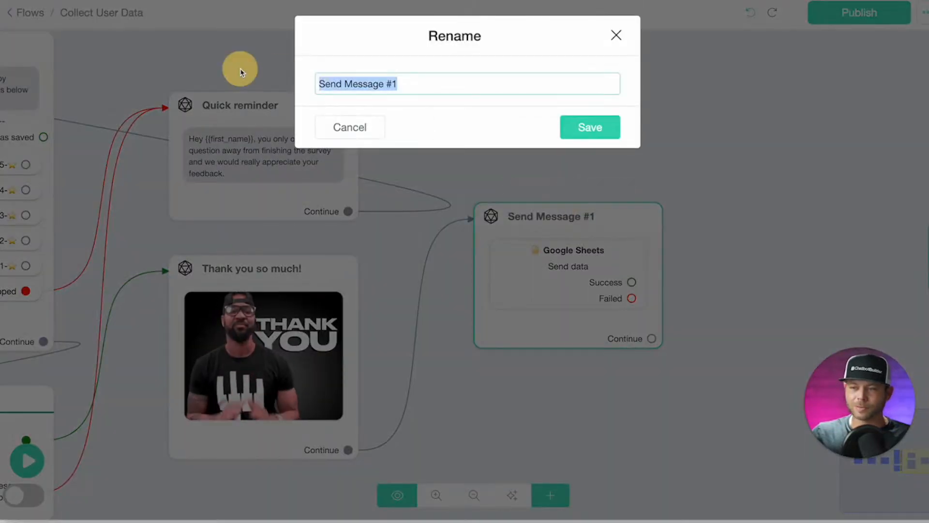
pyautogui.write('Send')
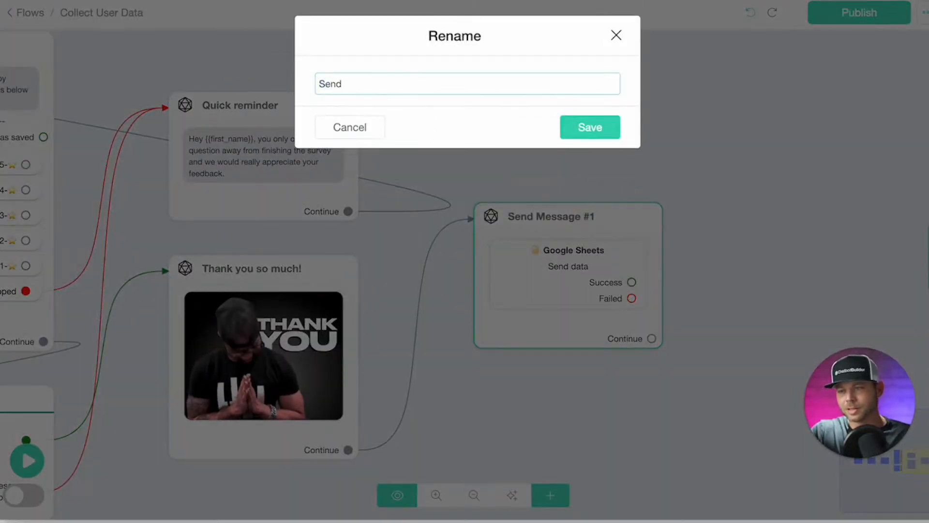
pyautogui.write(' data to goo')
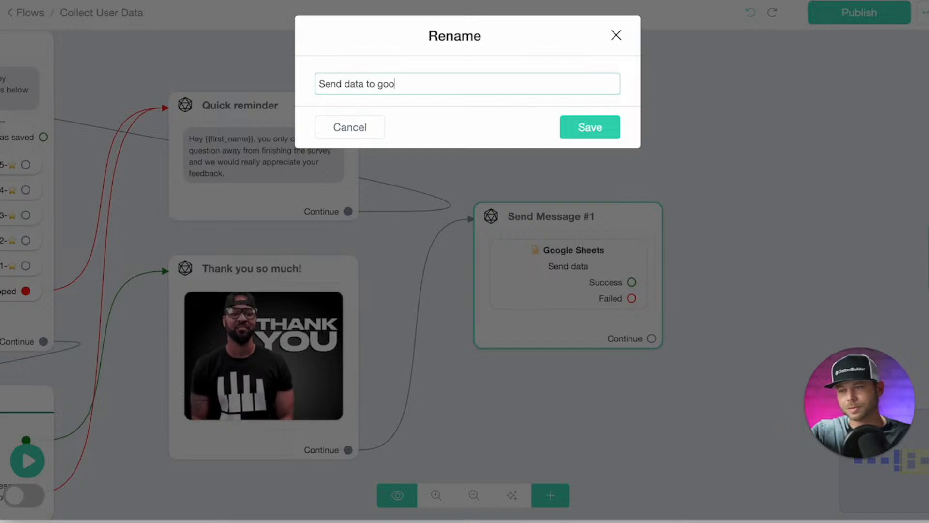
pyautogui.write('gle Sheets')
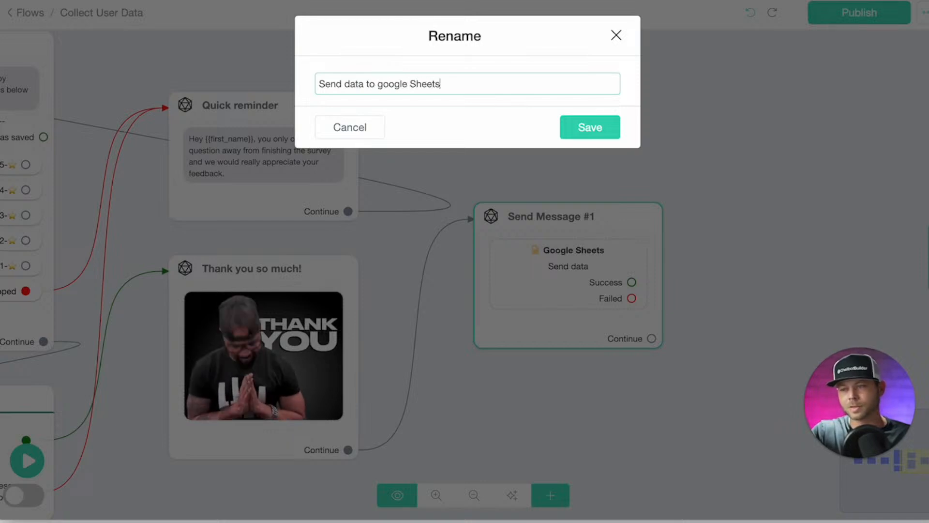
pyautogui.click(591, 127)
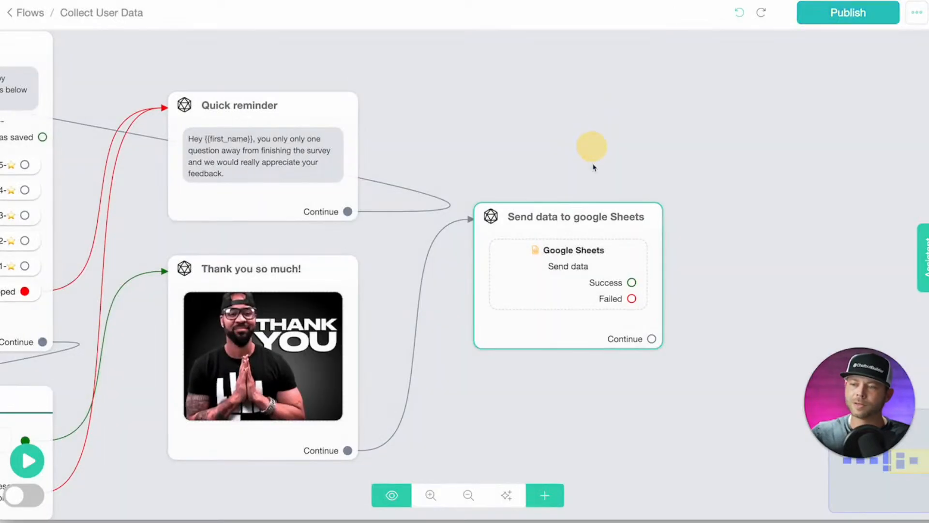
pyautogui.click(842, 12)
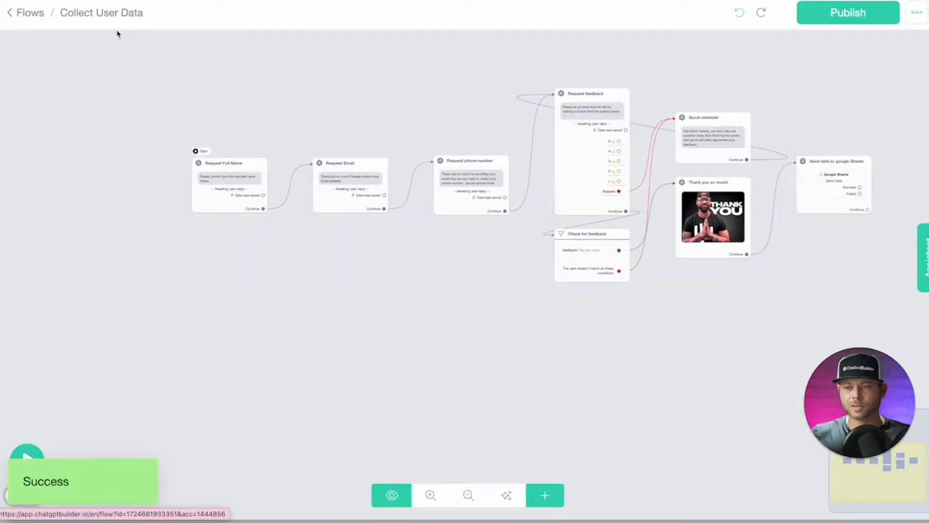
pyautogui.scroll(5, 235, 171)
# Copy the published flow's WebChat link and load the Simple Google Sheet Bot chat in the browser.
pyautogui.click(205, 127)
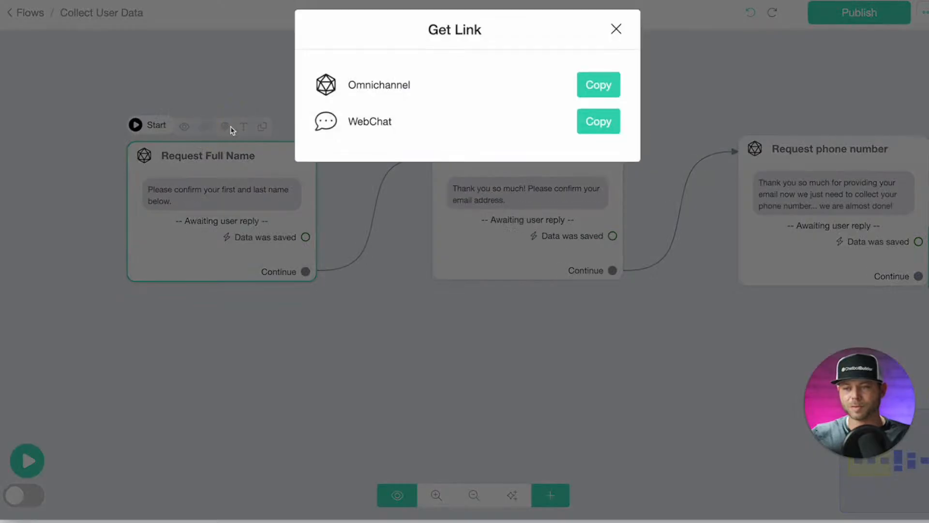
pyautogui.click(600, 136)
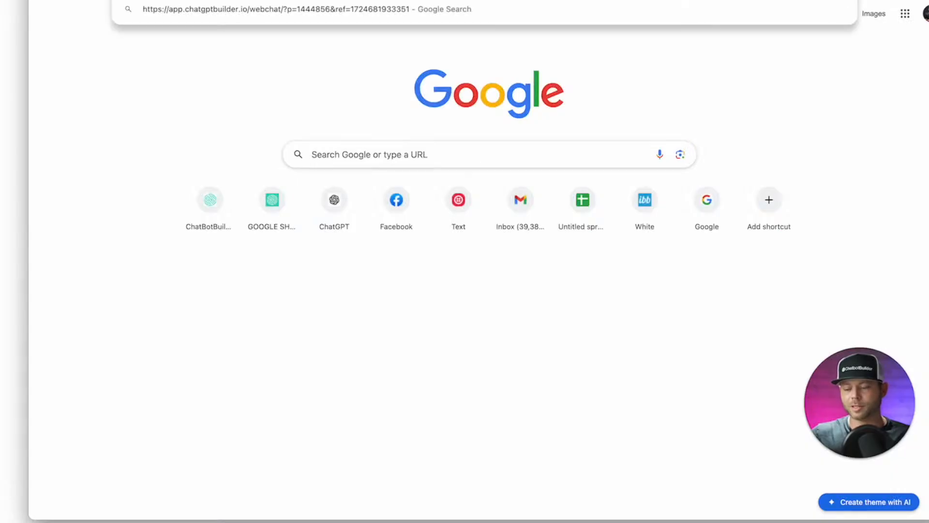
pyautogui.press('Return')
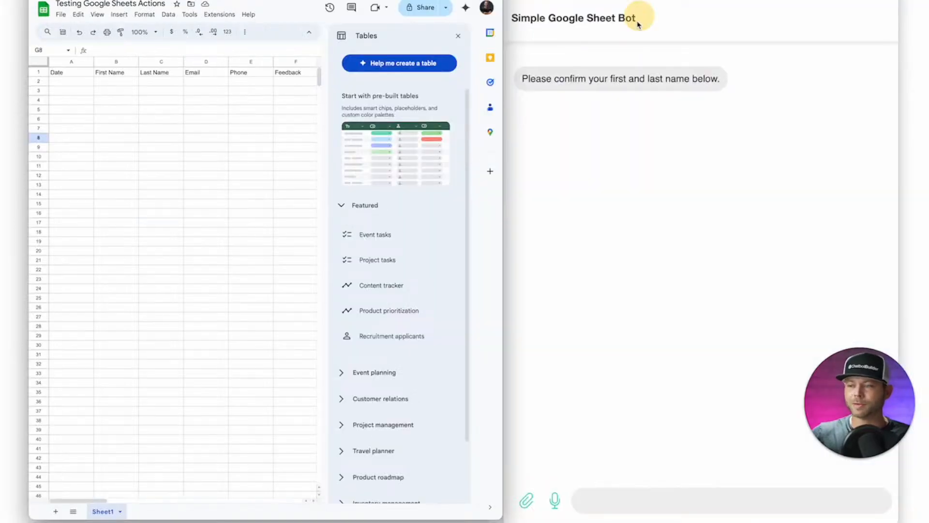
# With the chat beside the sheet, answer with the customer's full name, e-mail and phone number, then rate 5 stars.
pyautogui.moveTo(899, 401); pyautogui.dragTo(928, 402)
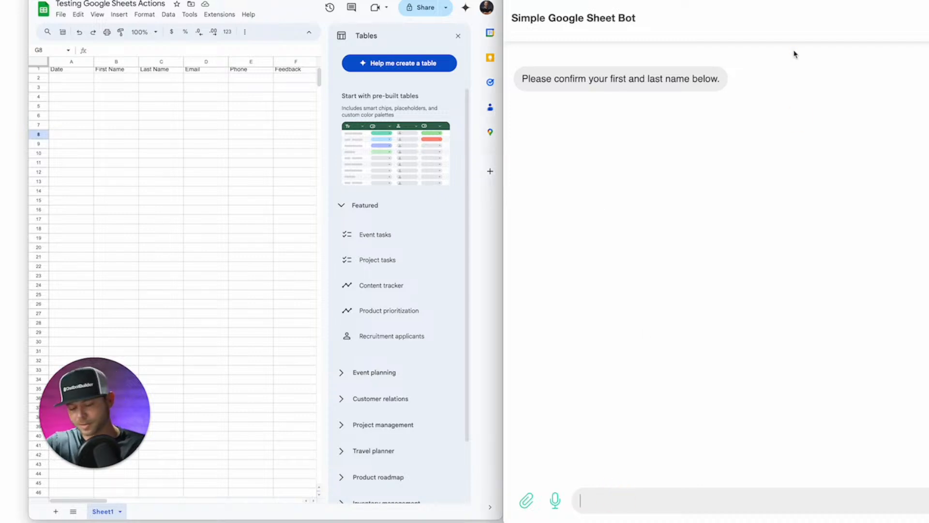
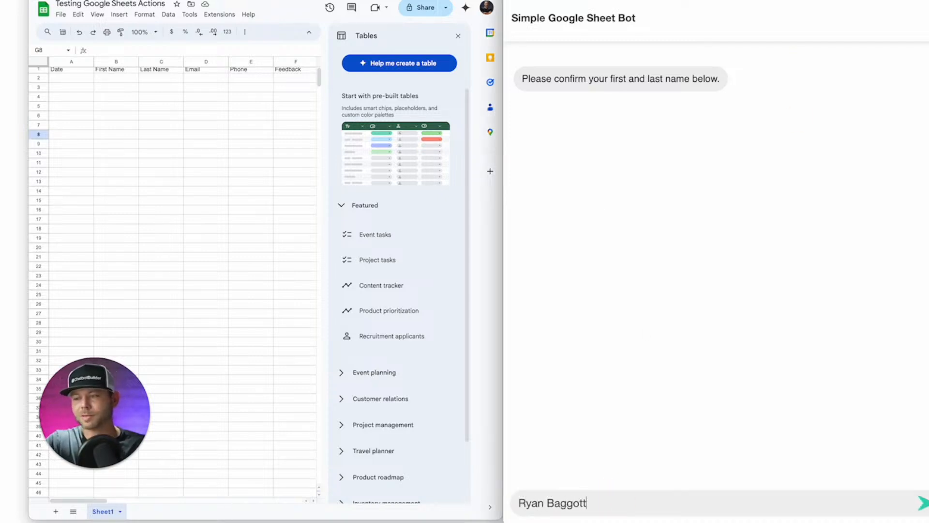
pyautogui.press('Return')
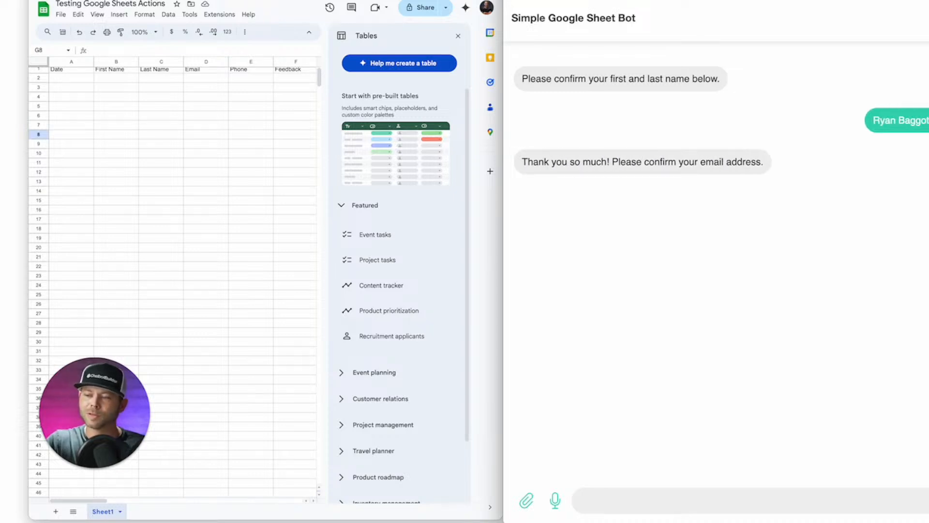
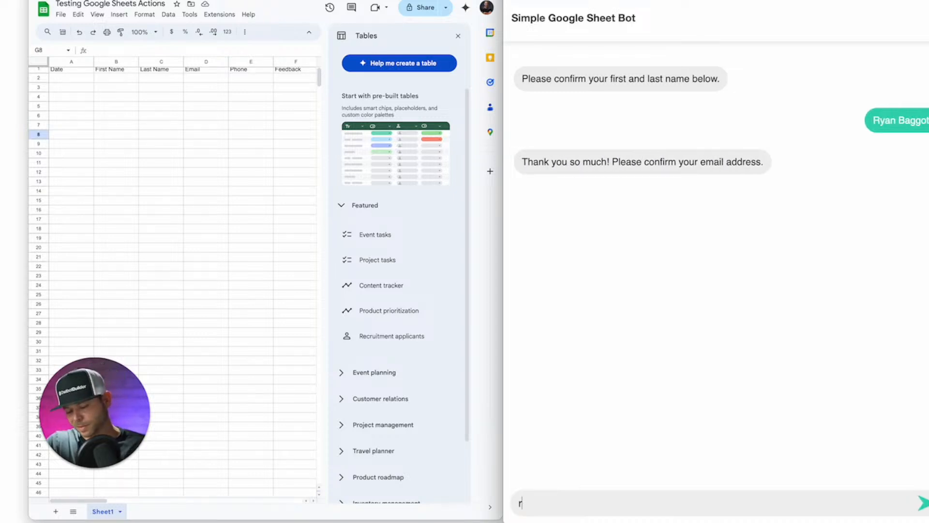
pyautogui.press('Return')
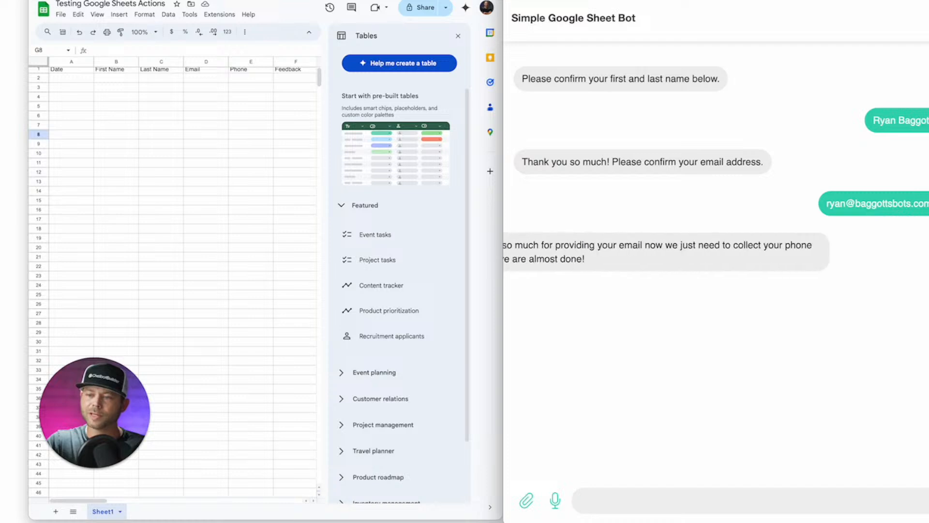
pyautogui.press('Return')
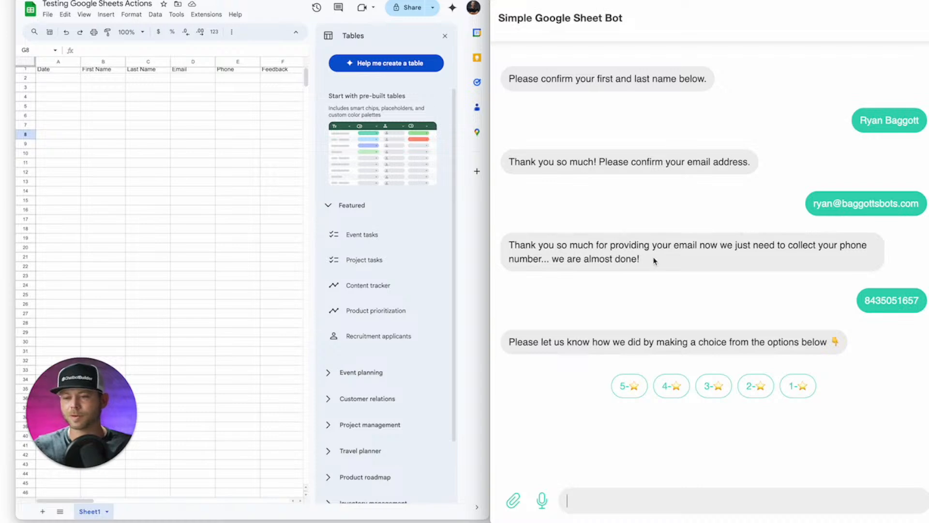
pyautogui.click(629, 386)
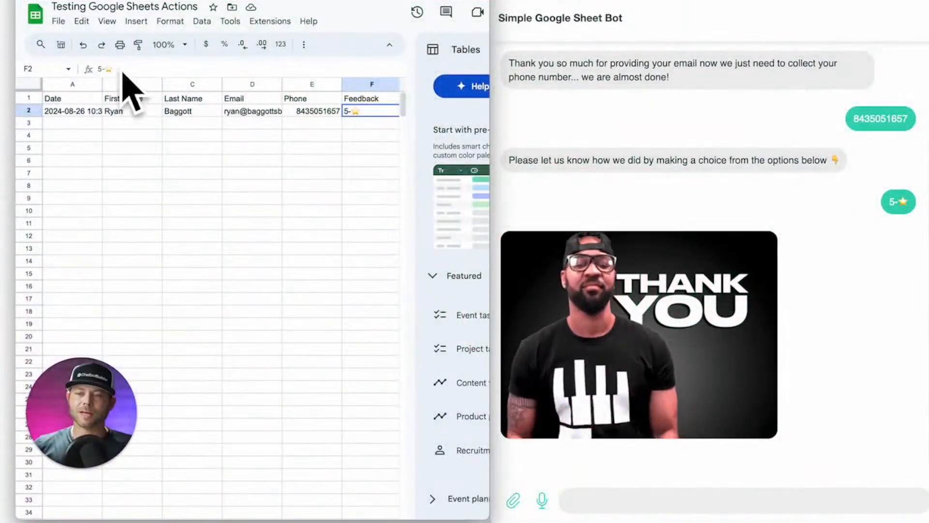
# After checking the F2 rating, close the link dialog and add a new flow named 'Get Data from Sheets'.
pyautogui.moveTo(115, 69); pyautogui.dragTo(86, 69)
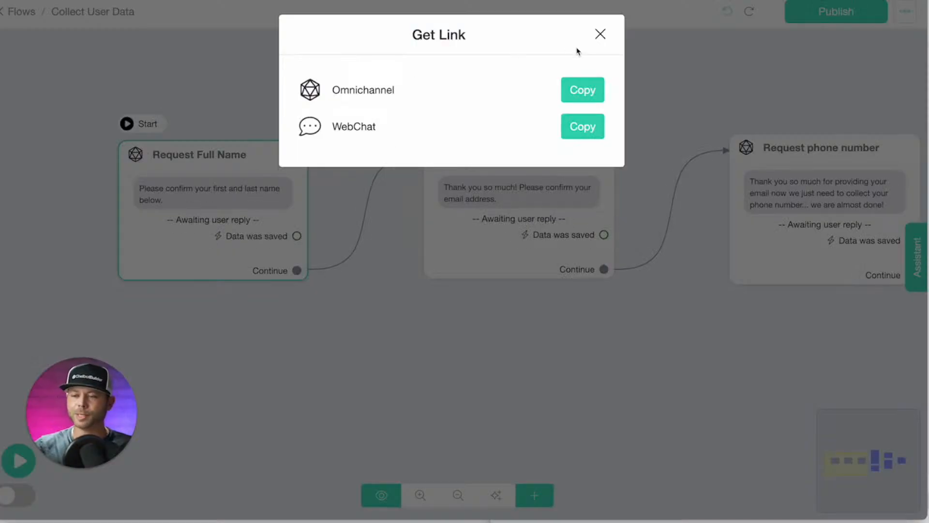
pyautogui.click(600, 34)
pyautogui.click(17, 12)
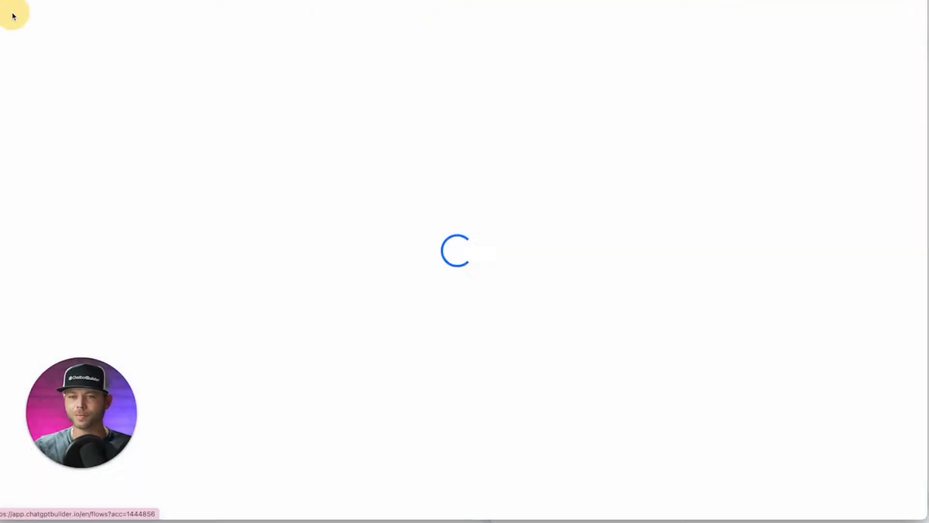
pyautogui.click(782, 182)
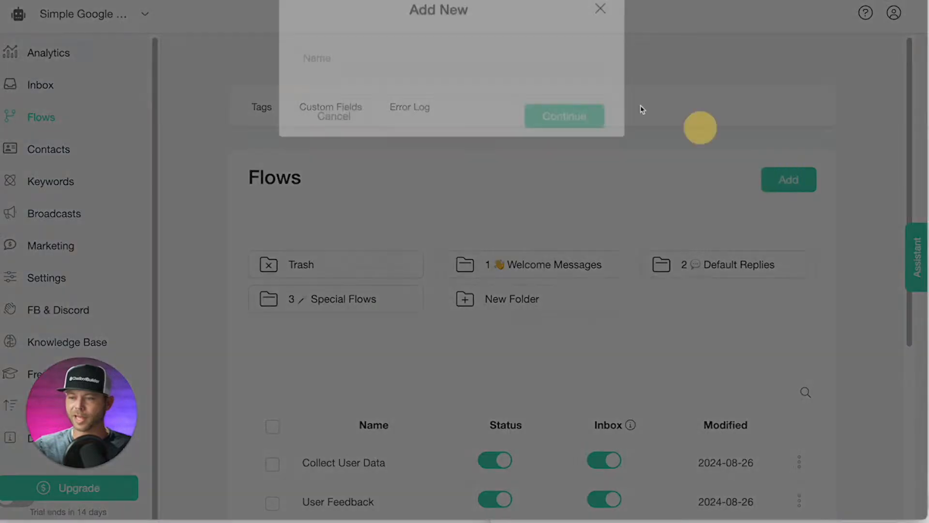
pyautogui.click(357, 80)
pyautogui.write('Get Data from S')
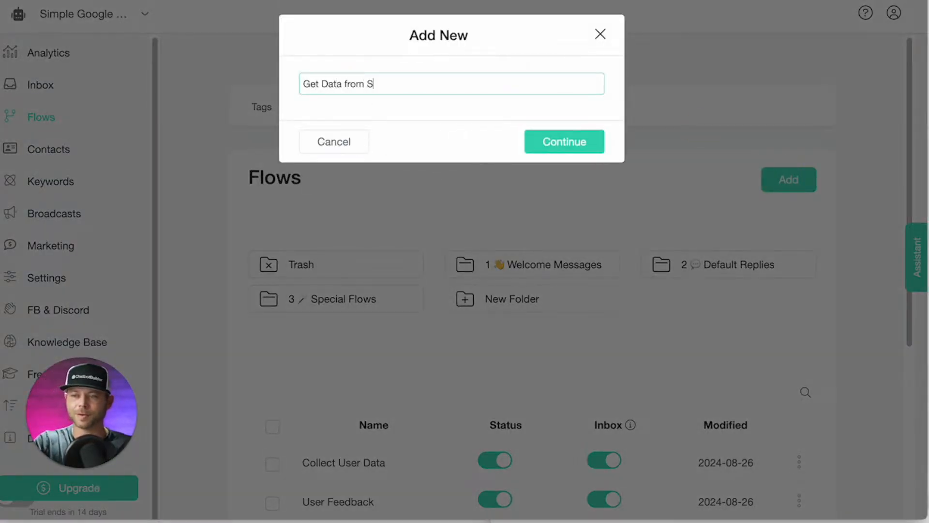
pyautogui.write('heets')
pyautogui.press('Return')
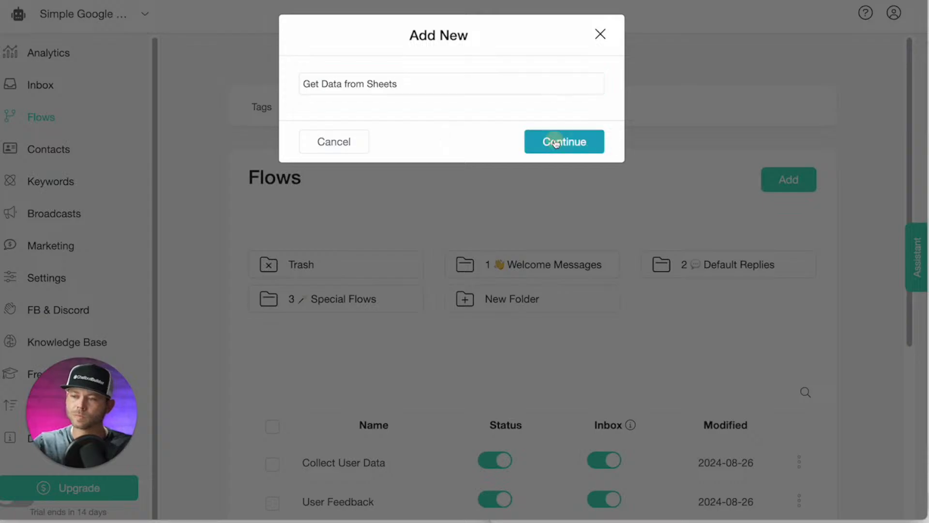
pyautogui.moveTo(425, 307)
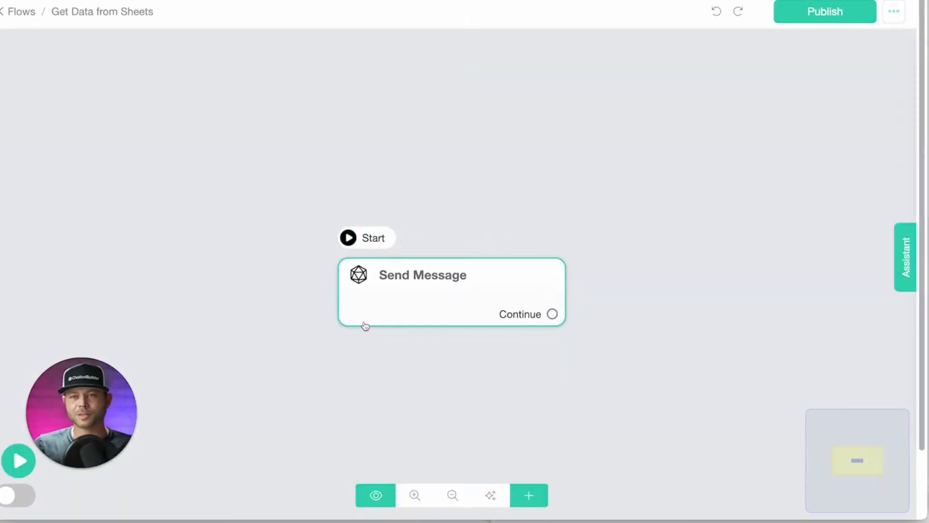
# Add a Get User Data prompt 'Provide the email of the customer you want to check…' saving replies as Email.
pyautogui.click(441, 296)
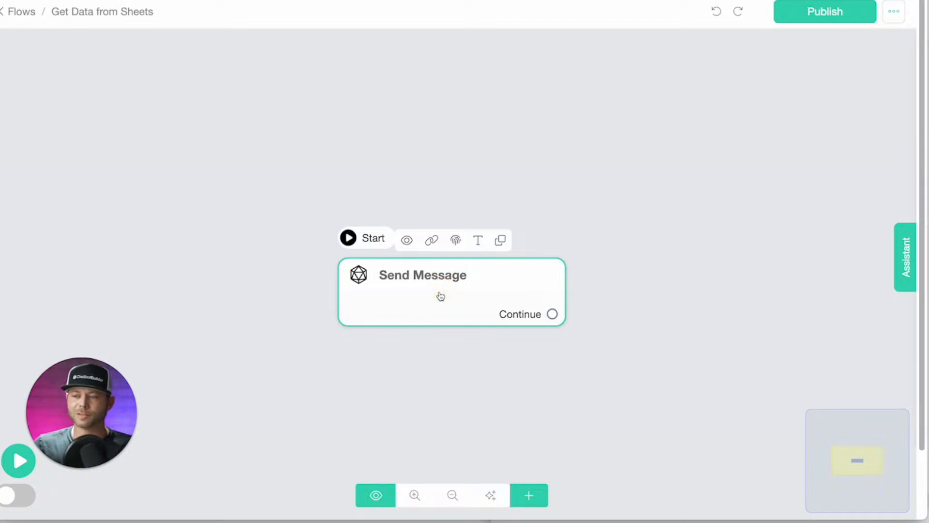
pyautogui.click(441, 296)
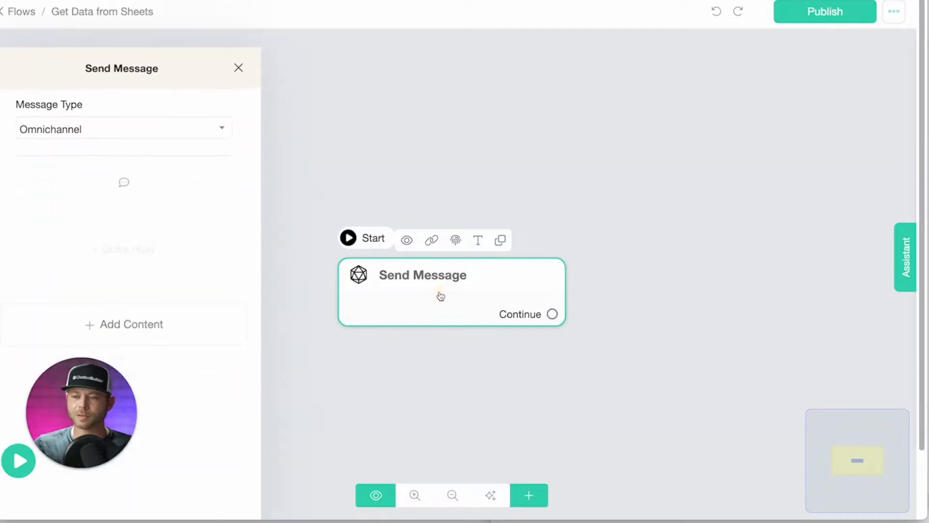
pyautogui.click(145, 305)
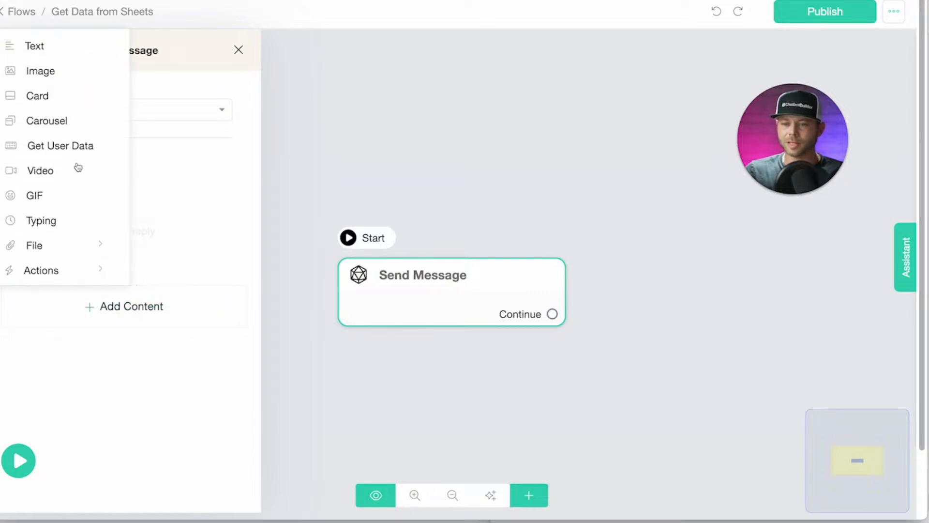
pyautogui.click(70, 150)
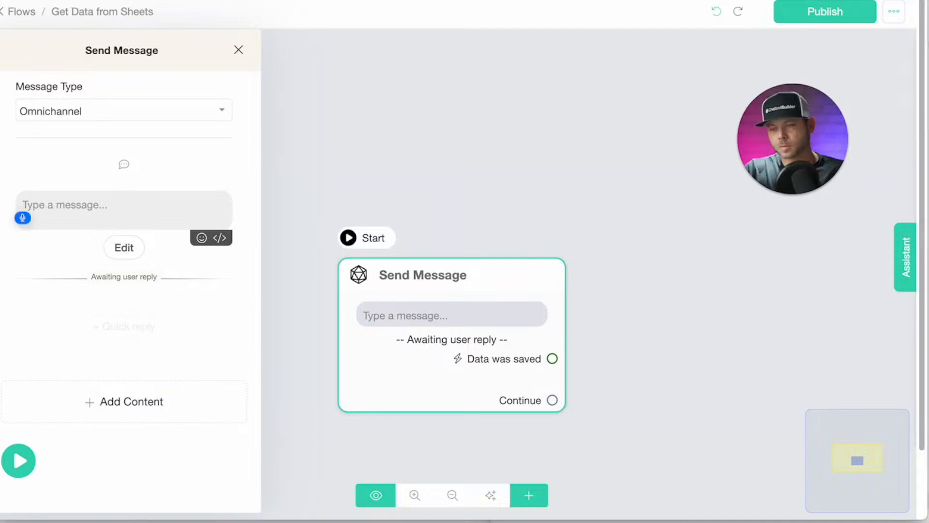
pyautogui.write('Provide the email of the')
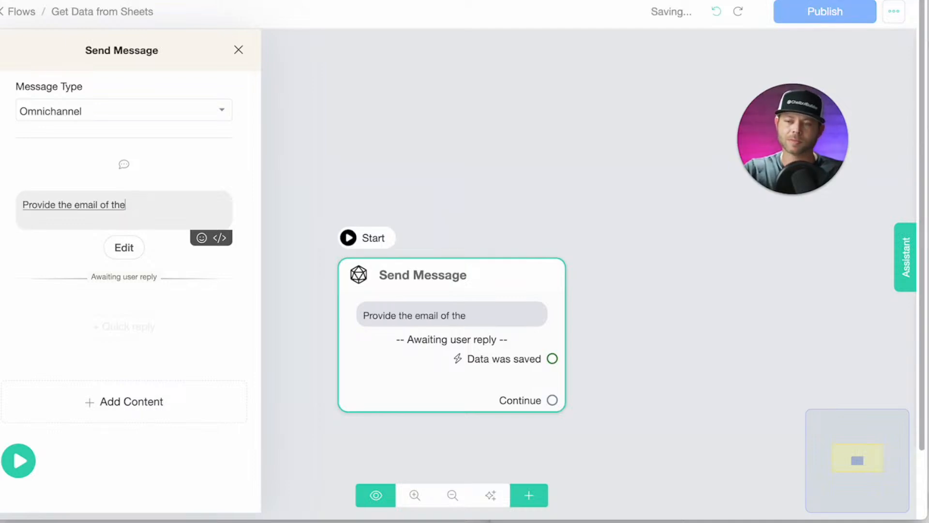
pyautogui.write(' customer you want to check')
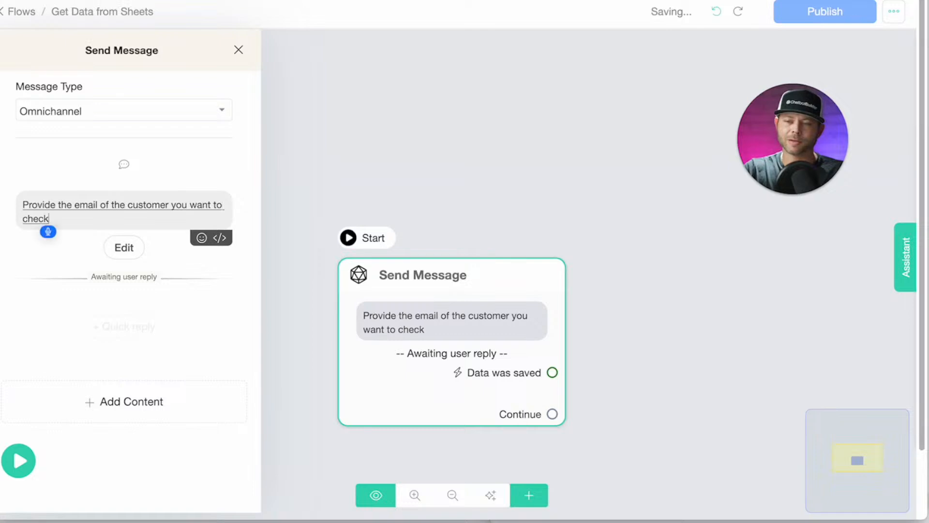
pyautogui.write(' for their rating that they left.')
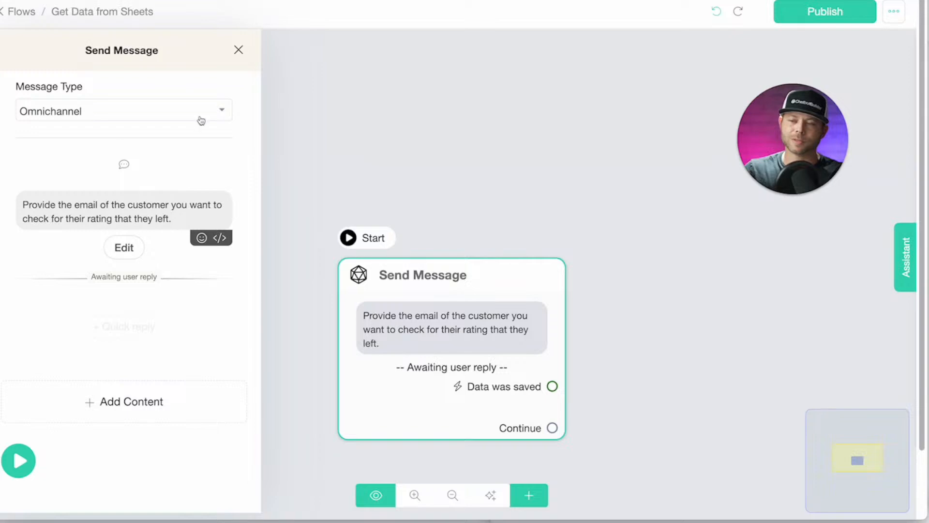
pyautogui.click(139, 224)
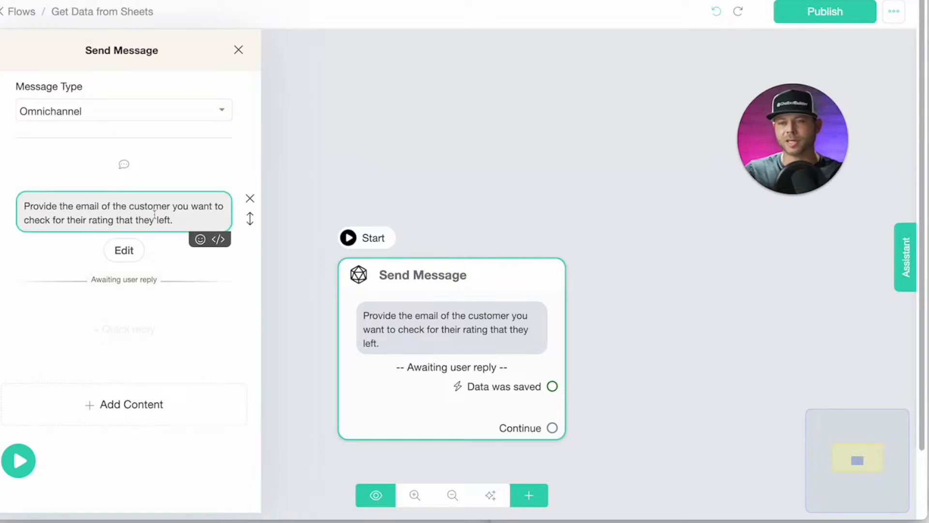
pyautogui.click(121, 249)
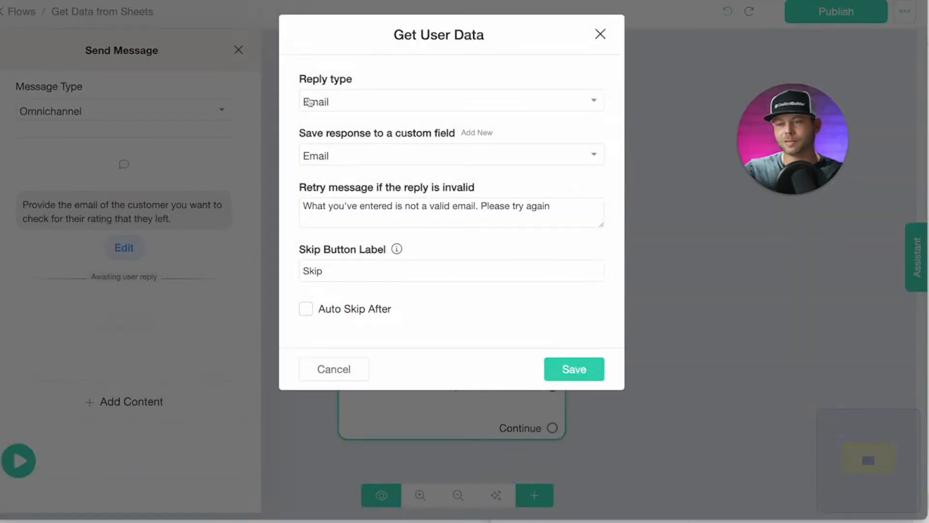
pyautogui.click(583, 367)
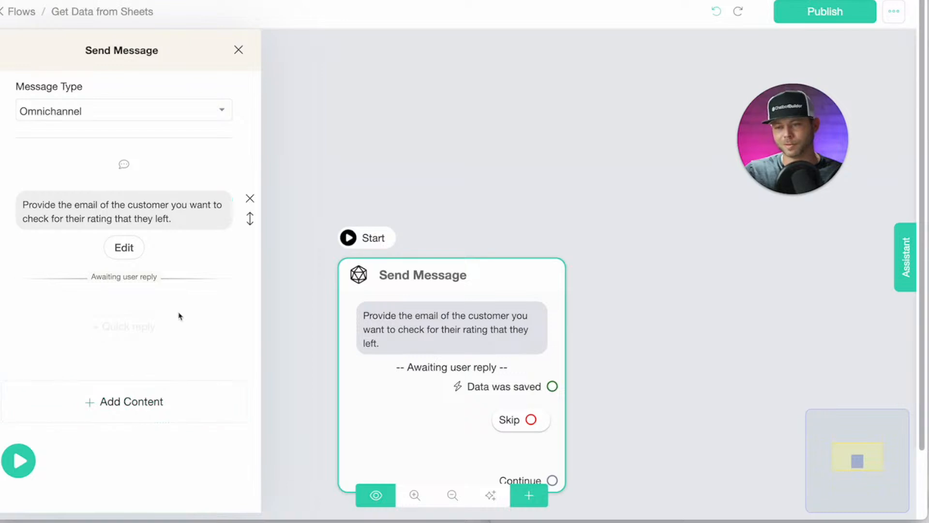
pyautogui.click(185, 382)
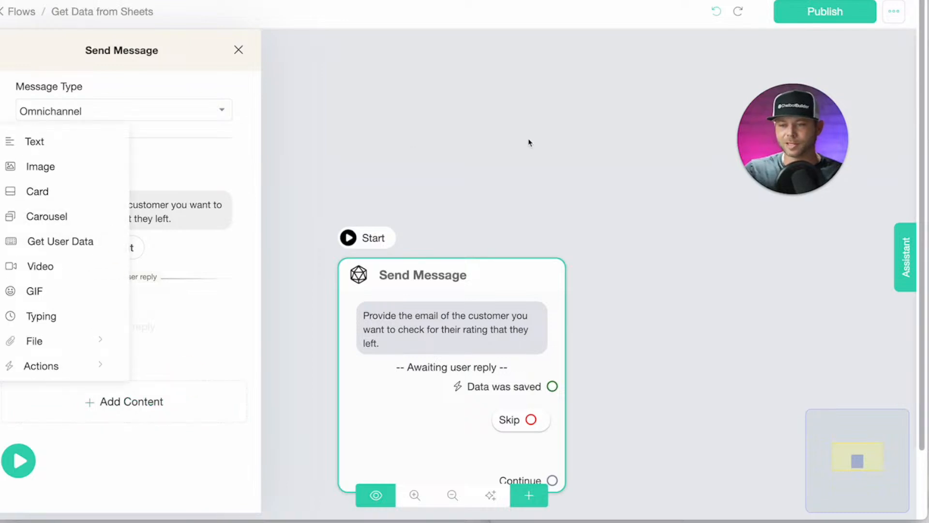
pyautogui.click(528, 143)
# Rename the Send Message start step to 'Request Email'.
pyautogui.moveTo(502, 303); pyautogui.dragTo(244, 186)
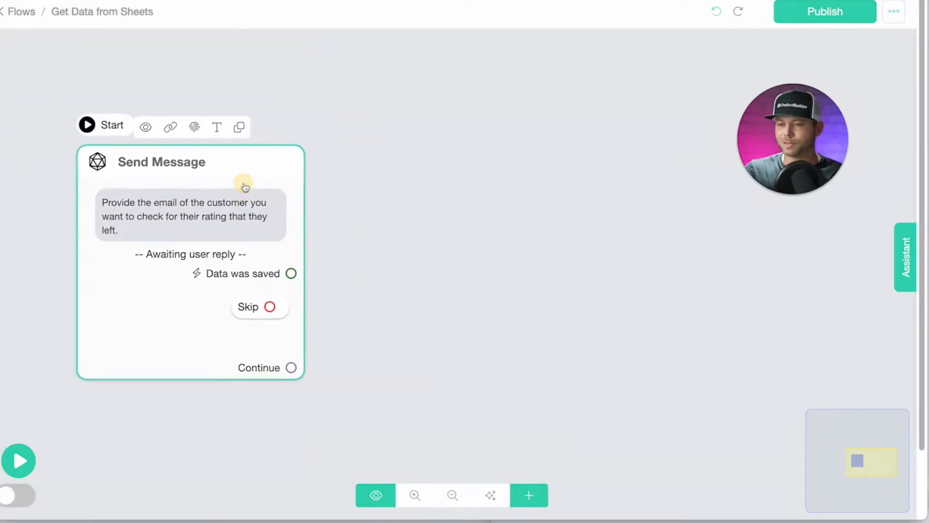
pyautogui.click(217, 127)
pyautogui.hotkey('ctrl', 'a')
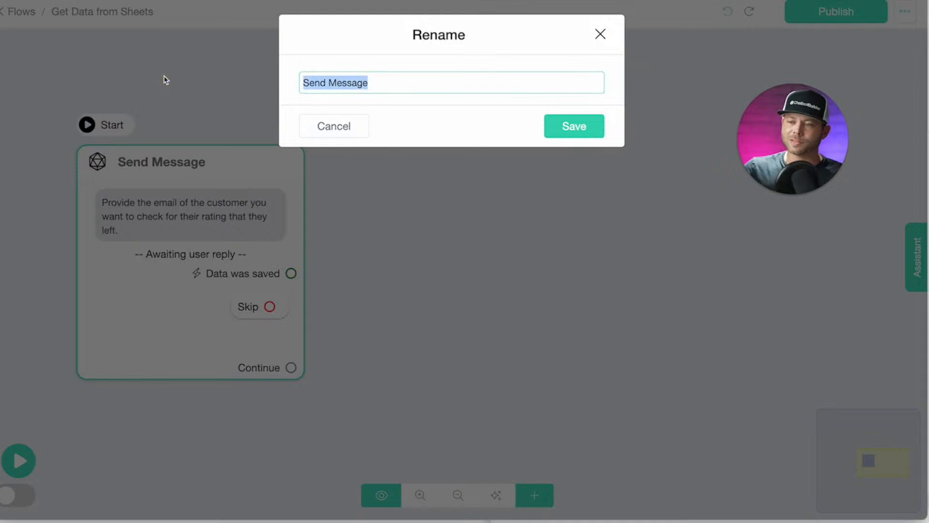
pyautogui.write('REe')
pyautogui.press('BackSpace')
pyautogui.press('BackSpace')
pyautogui.write('equest Email')
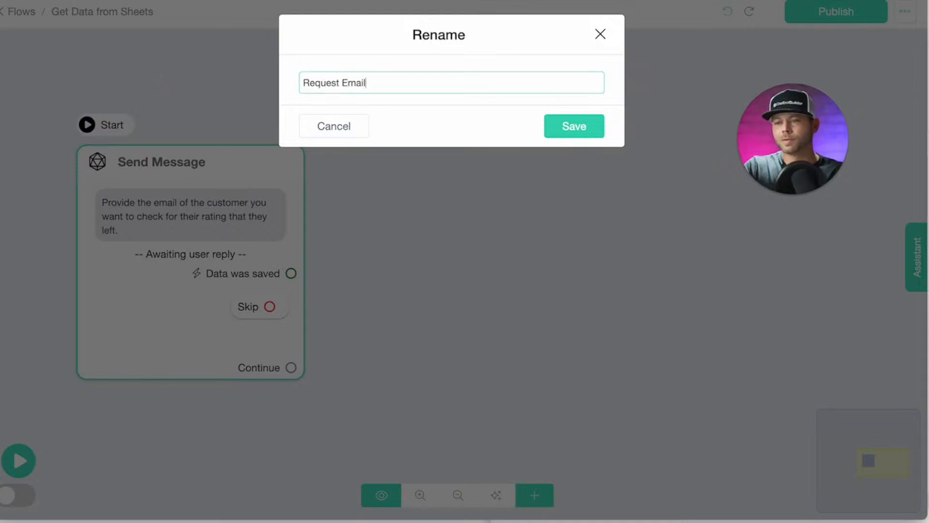
pyautogui.press('Return')
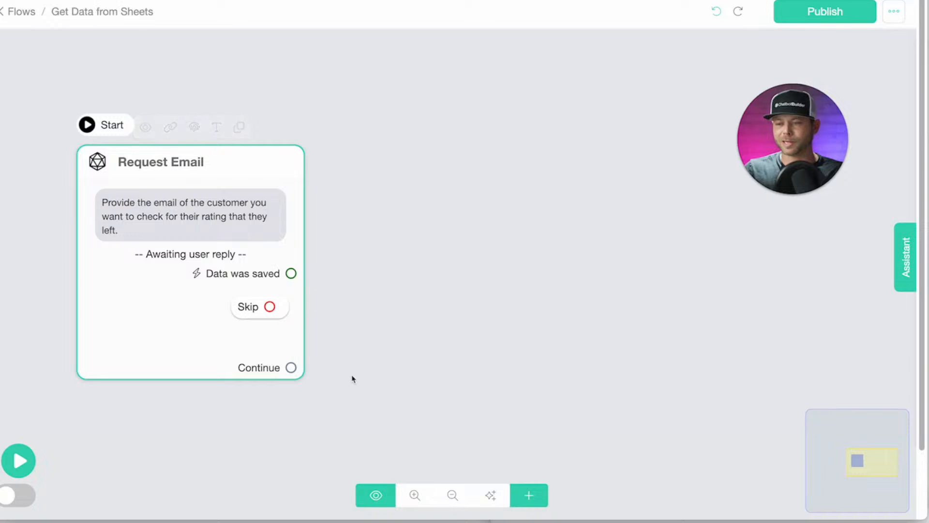
# Add an Actions step linked from Request Email's Continue and name it 'Check Google Sheet'.
pyautogui.click(529, 495)
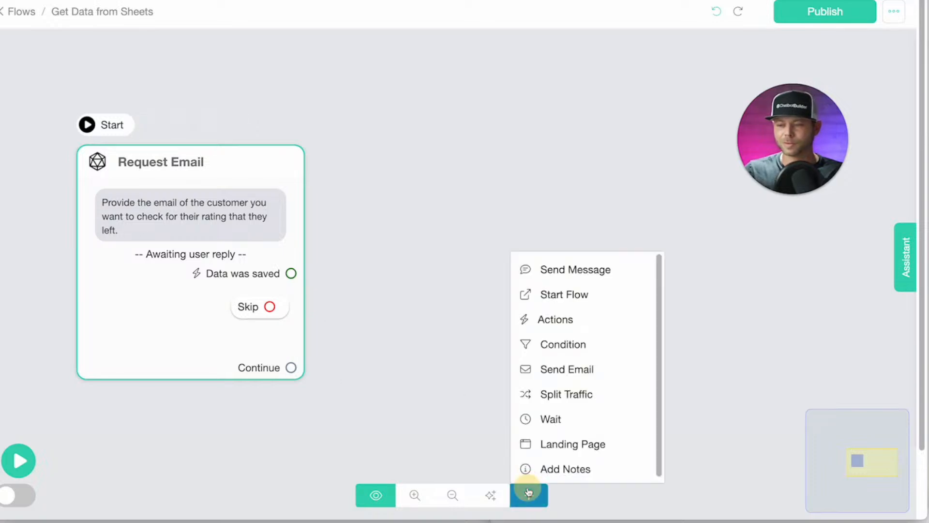
pyautogui.click(608, 326)
pyautogui.moveTo(679, 332); pyautogui.dragTo(424, 280)
pyautogui.moveTo(291, 369); pyautogui.dragTo(385, 293)
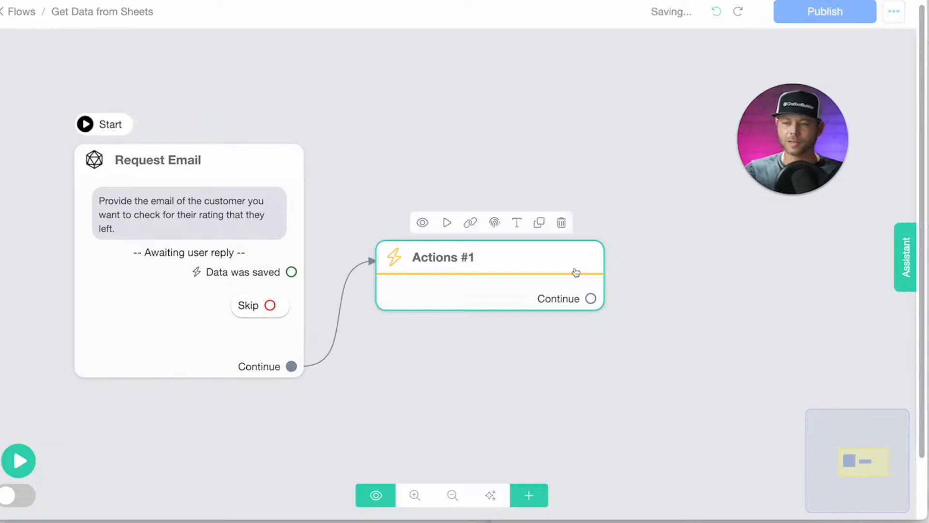
pyautogui.click(517, 224)
pyautogui.tripleClick(382, 83)
pyautogui.write('Check Google Sheet')
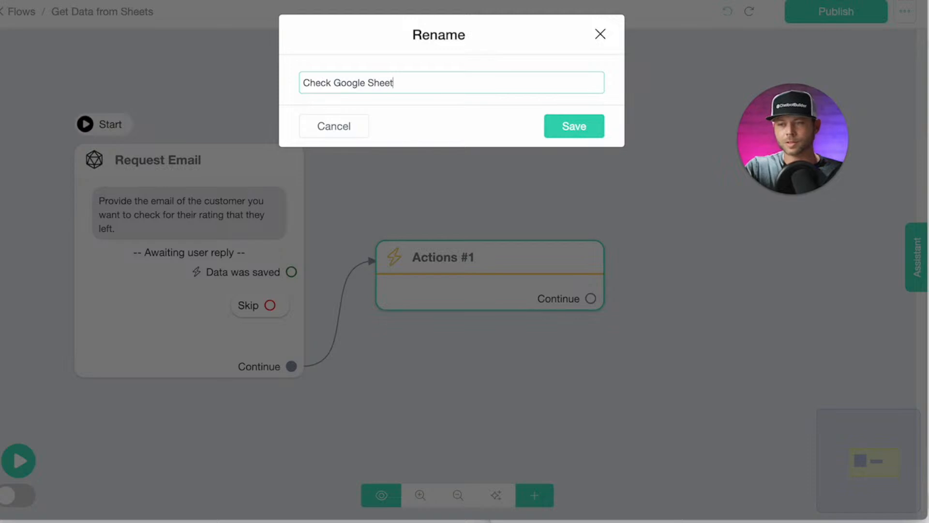
pyautogui.press('Return')
pyautogui.moveTo(467, 266); pyautogui.dragTo(470, 215)
pyautogui.click(470, 214)
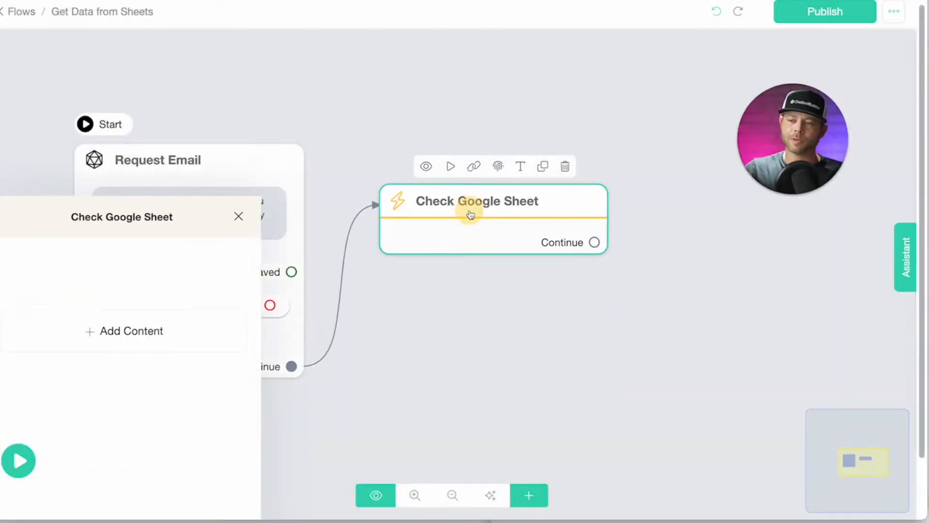
# Add a Google Sheets action set to Get Row on the Testing spreadsheet, Sheet1.
pyautogui.click(135, 162)
pyautogui.click(81, 206)
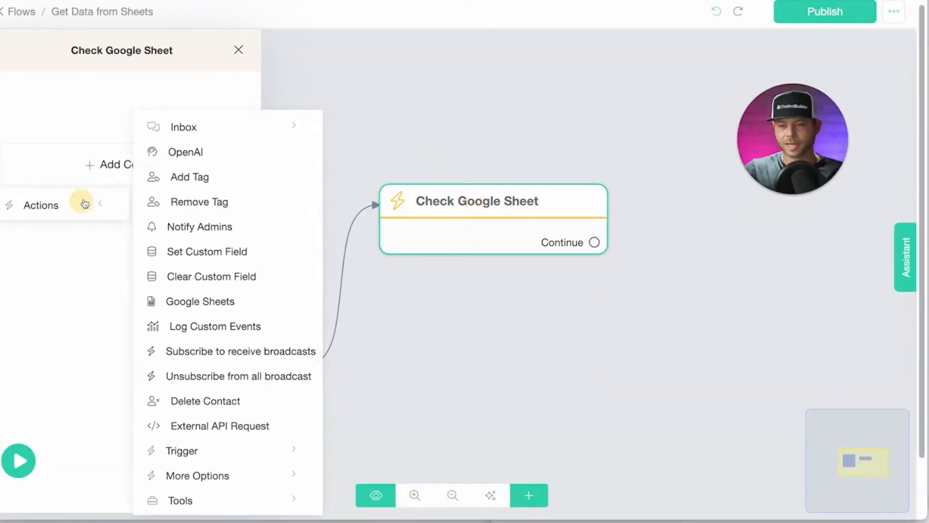
pyautogui.click(215, 303)
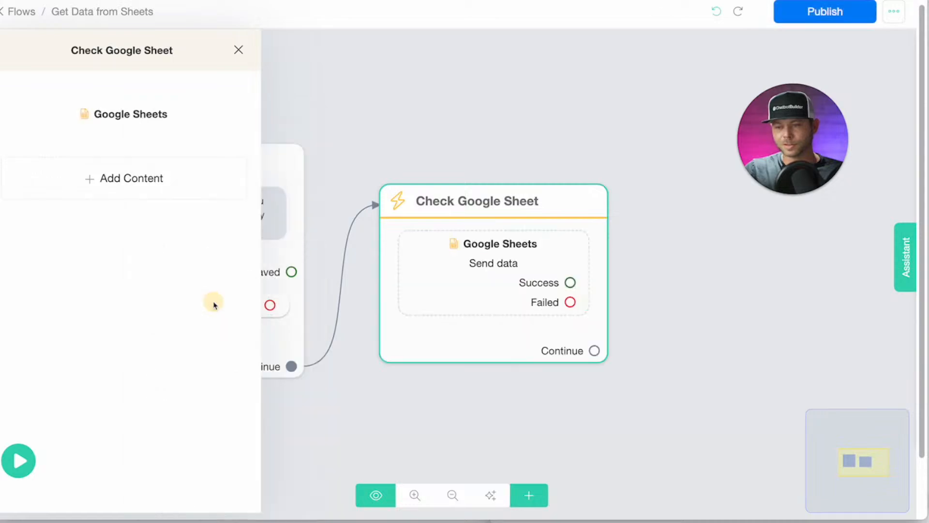
pyautogui.click(133, 121)
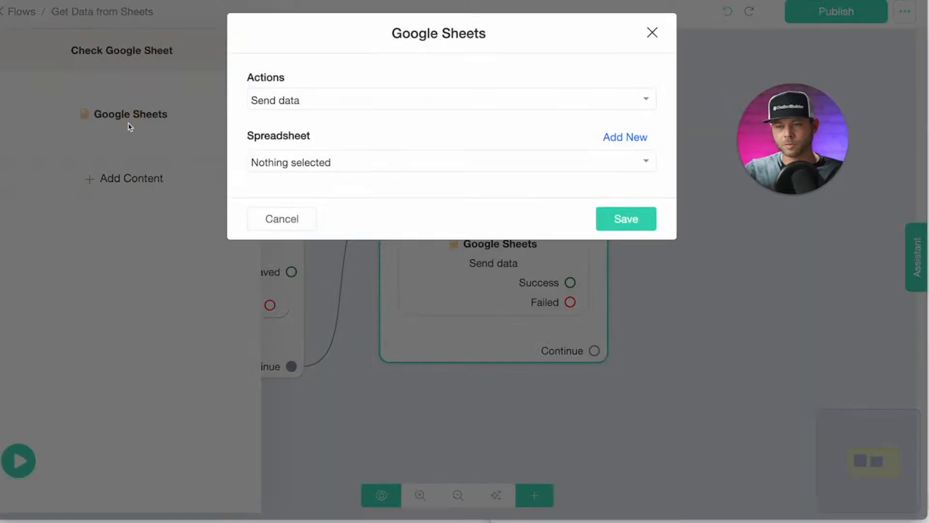
pyautogui.click(334, 108)
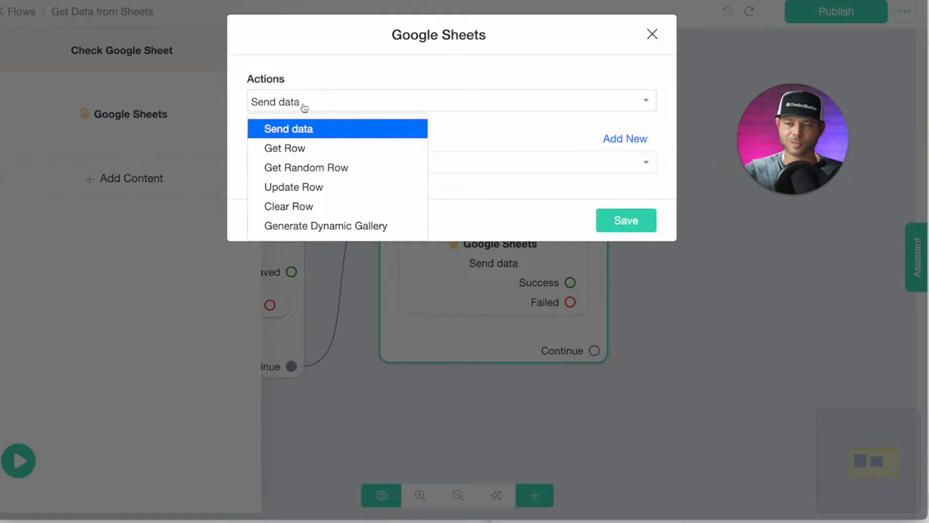
pyautogui.click(306, 152)
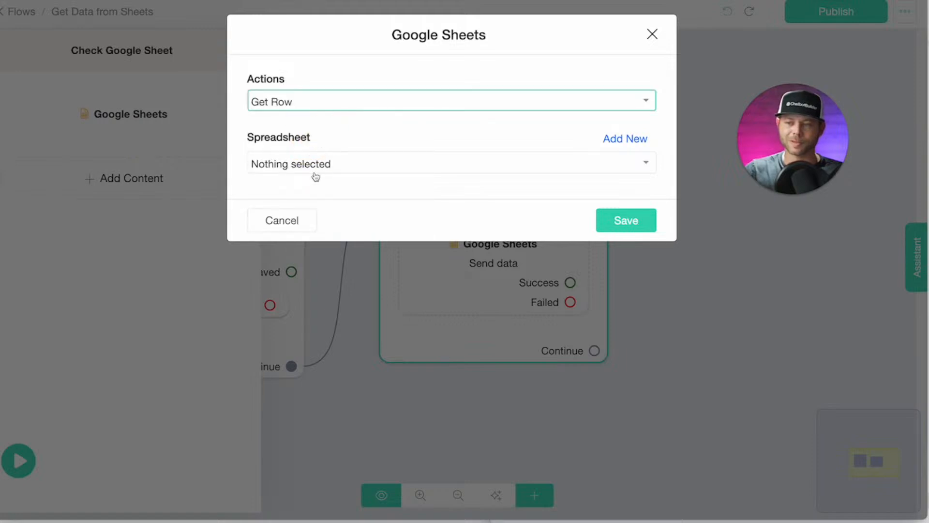
pyautogui.click(436, 167)
pyautogui.click(297, 220)
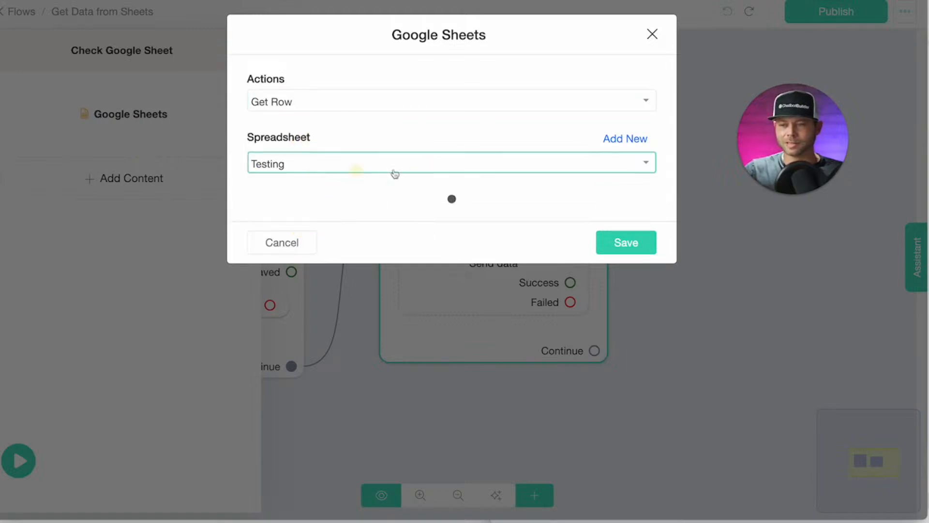
pyautogui.click(299, 225)
pyautogui.click(304, 275)
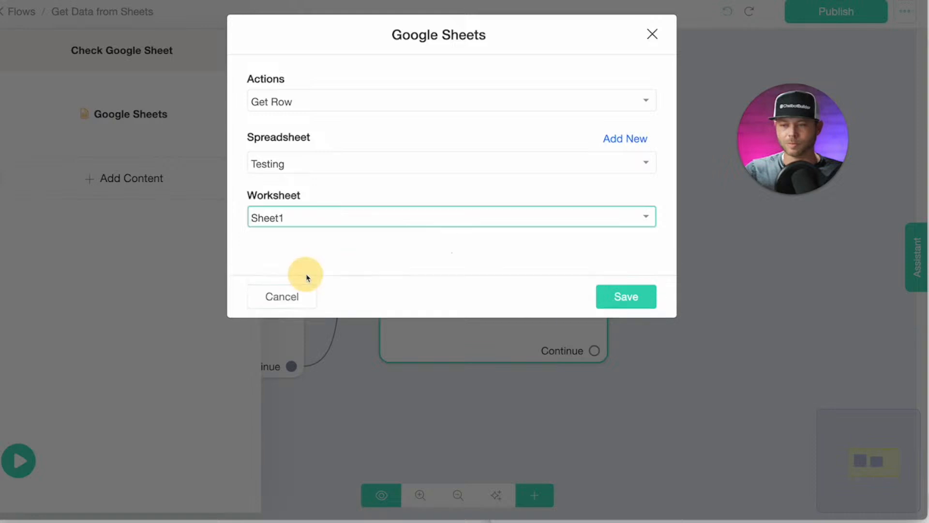
# Add a lookup filter where the Email column is {{email}}.
pyautogui.scroll(-2, 352, 246)
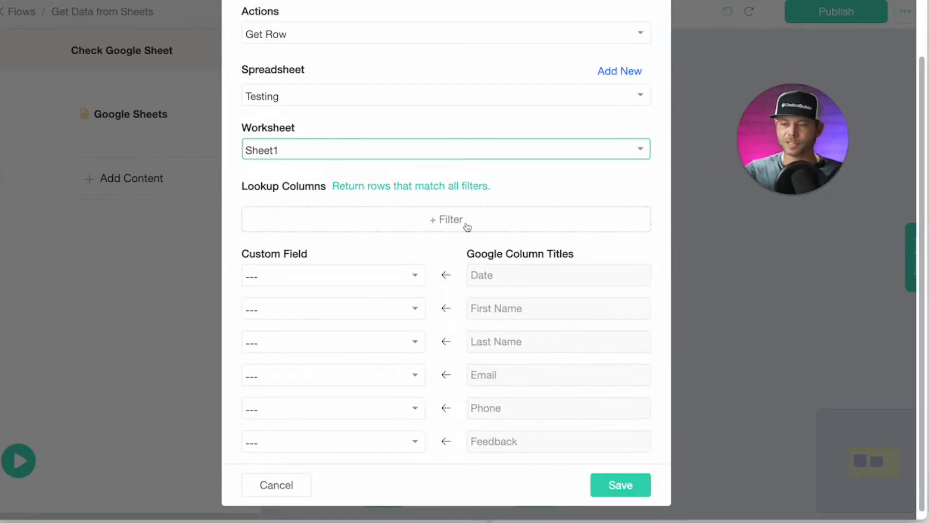
pyautogui.click(463, 226)
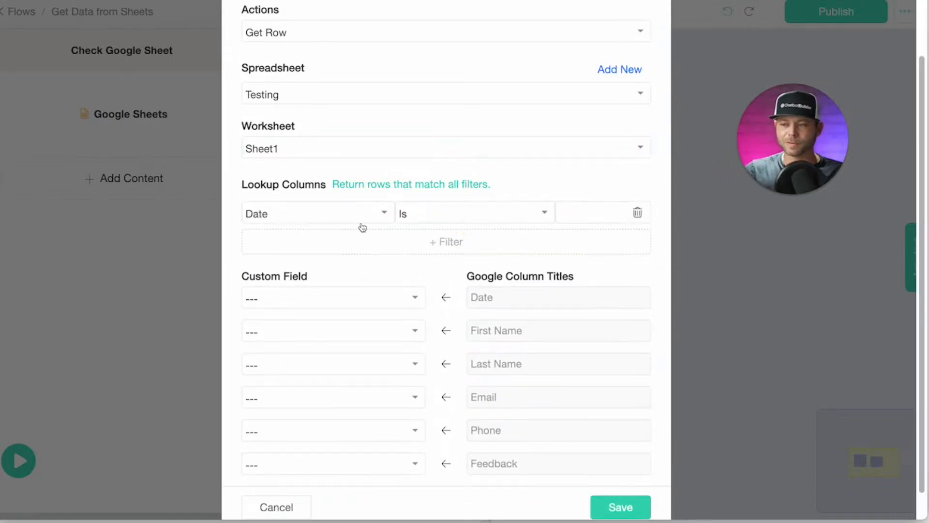
pyautogui.click(379, 221)
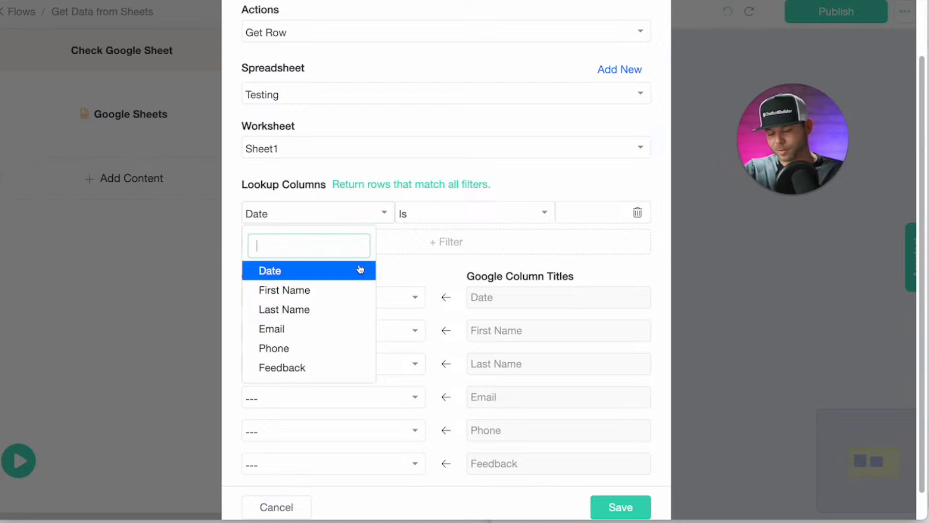
pyautogui.write('em')
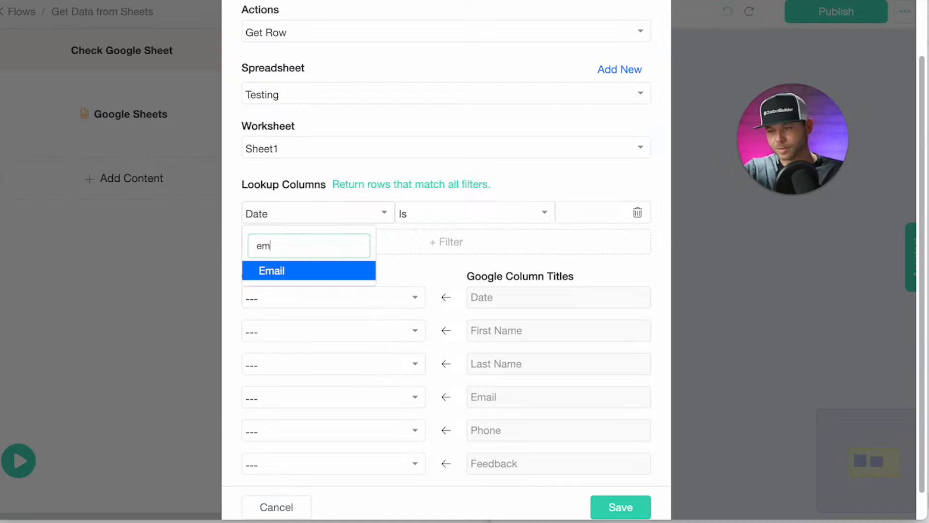
pyautogui.click(323, 279)
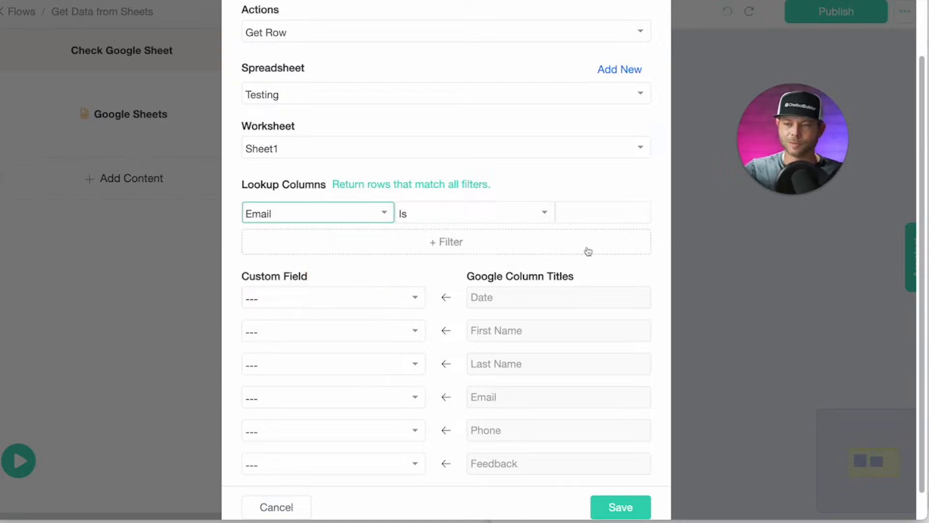
pyautogui.click(603, 214)
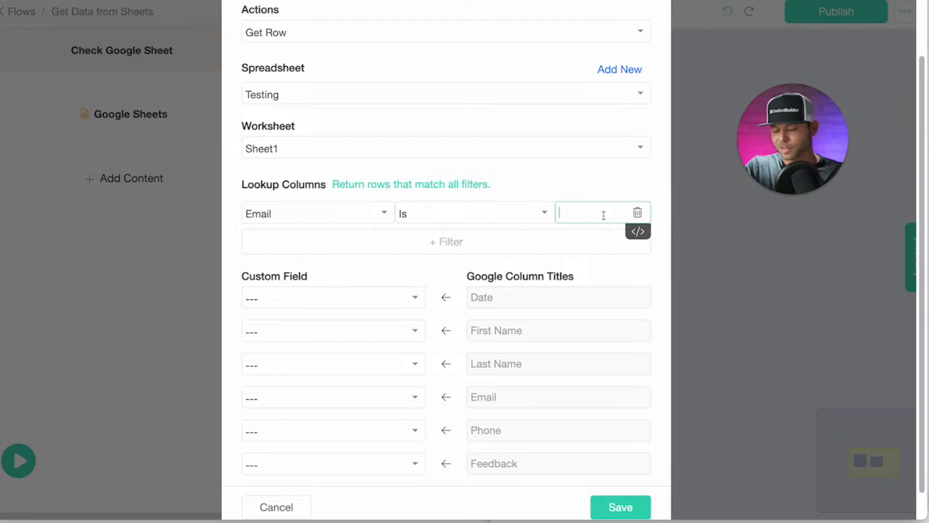
pyautogui.write('{em')
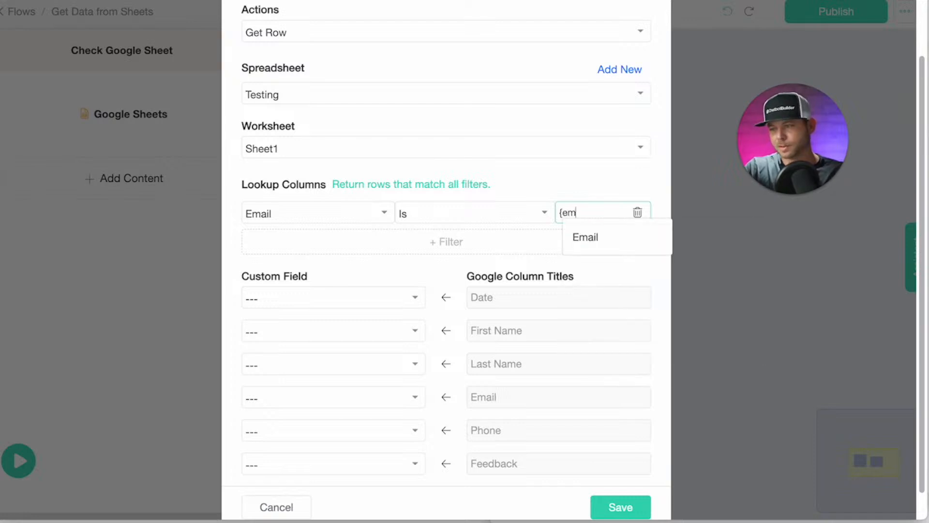
pyautogui.click(609, 238)
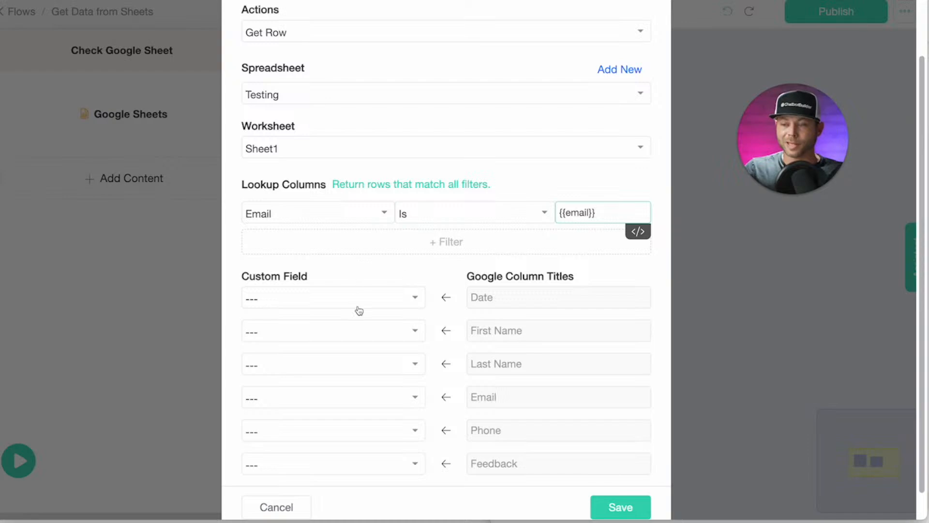
# Map the Feedback column to the feedback field and save the lookup settings.
pyautogui.scroll(1, 377, 363)
pyautogui.scroll(-3, 378, 361)
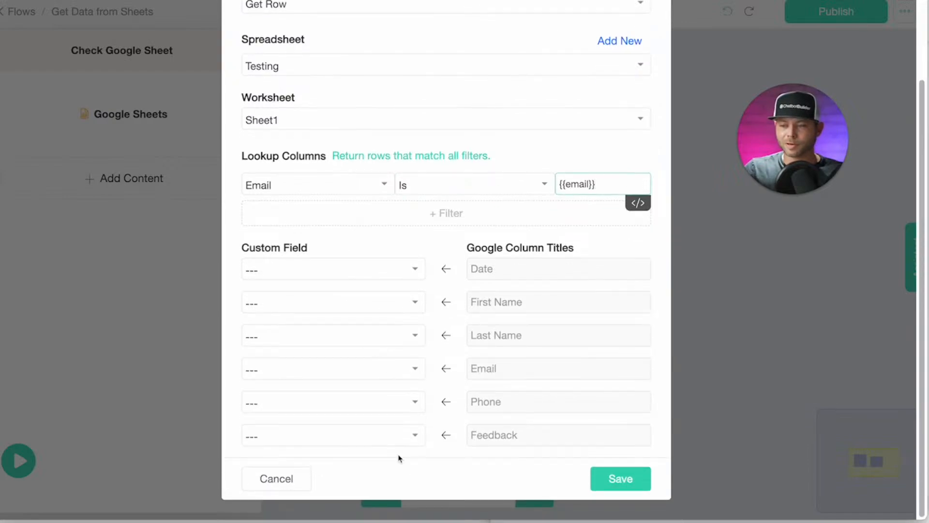
pyautogui.click(406, 442)
pyautogui.write('feed')
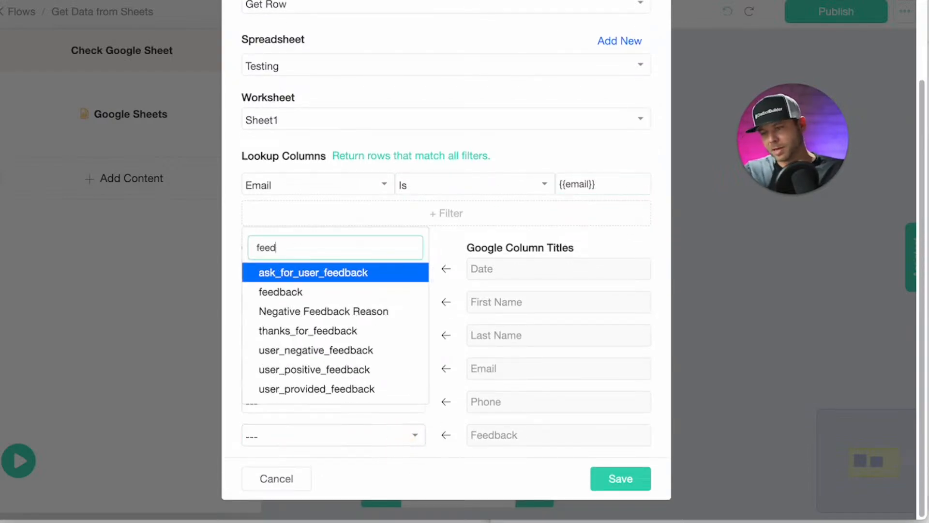
pyautogui.click(279, 290)
pyautogui.click(609, 478)
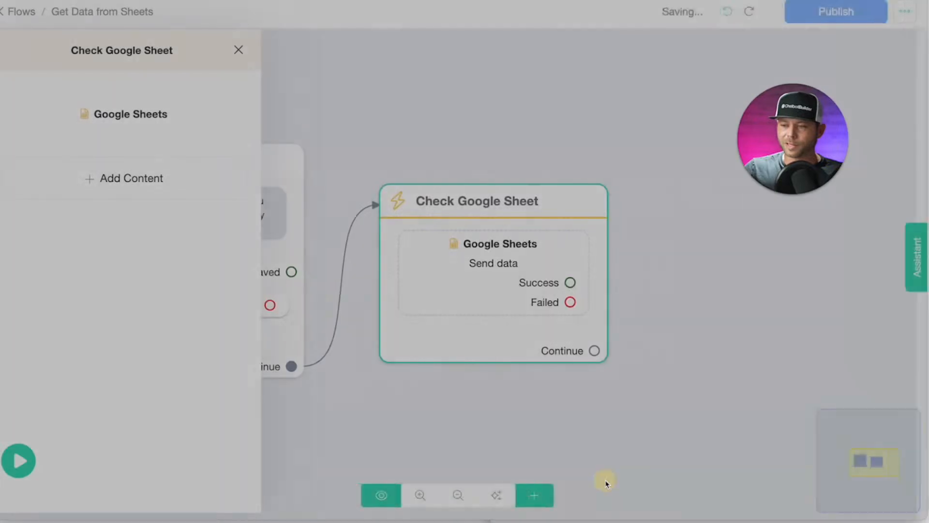
pyautogui.click(131, 126)
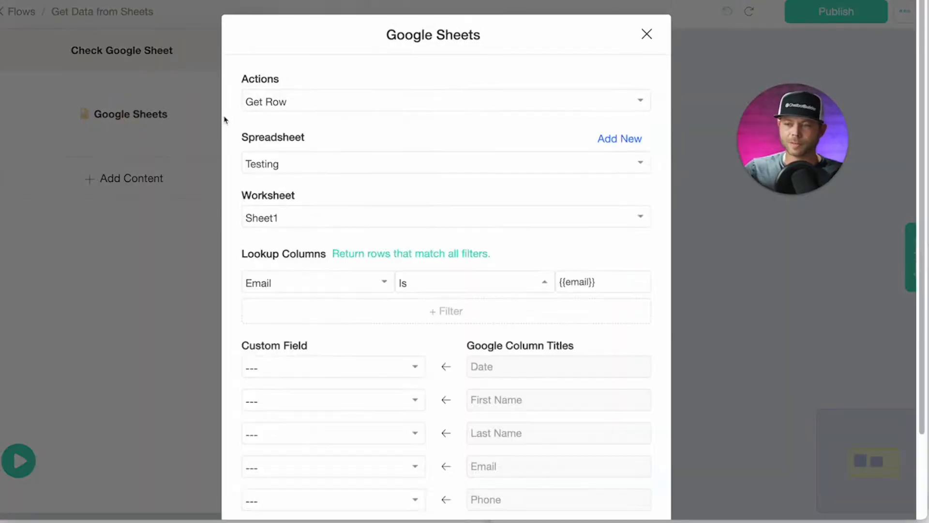
pyautogui.scroll(-2, 364, 307)
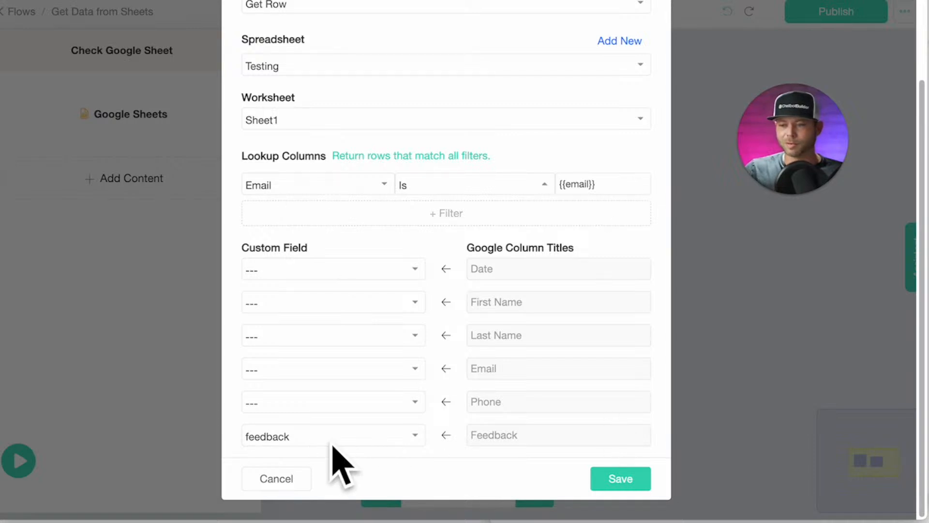
pyautogui.click(628, 477)
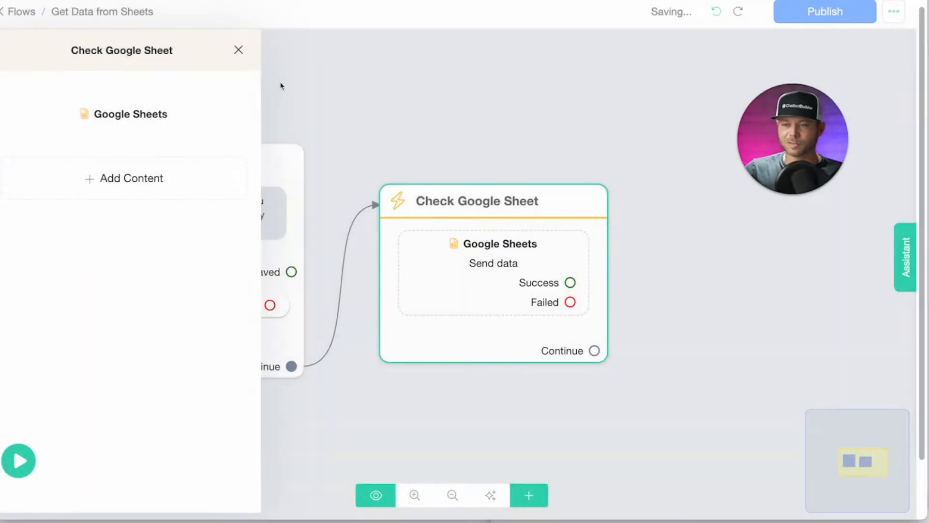
pyautogui.click(234, 49)
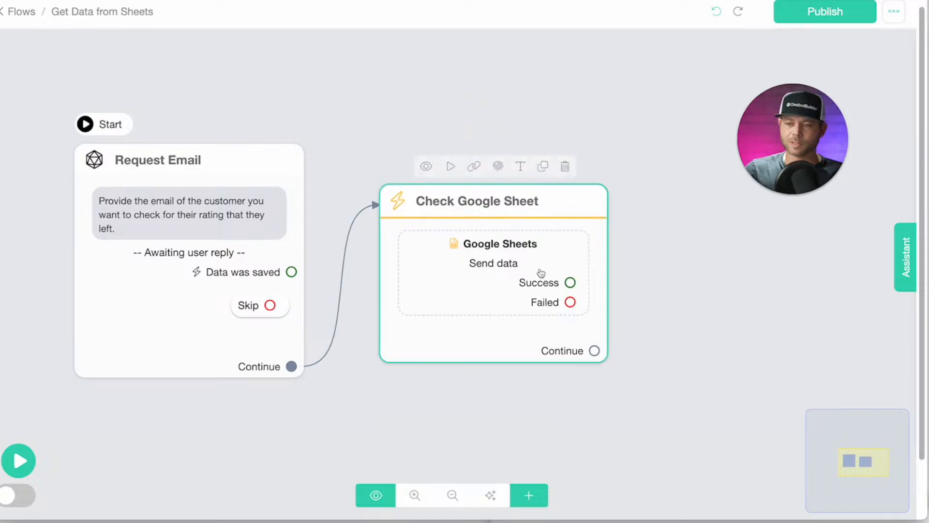
# Attach a message after Check Google Sheet saying the user with {{email}} left a rating of {{feedback}}.
pyautogui.moveTo(550, 105); pyautogui.dragTo(497, 99)
pyautogui.scroll(-1, 455, 112)
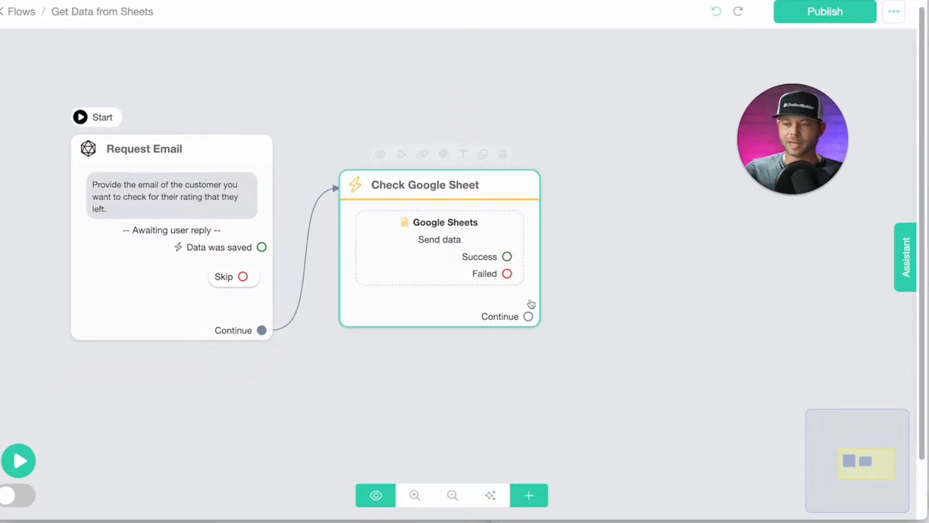
pyautogui.moveTo(531, 323); pyautogui.dragTo(601, 278)
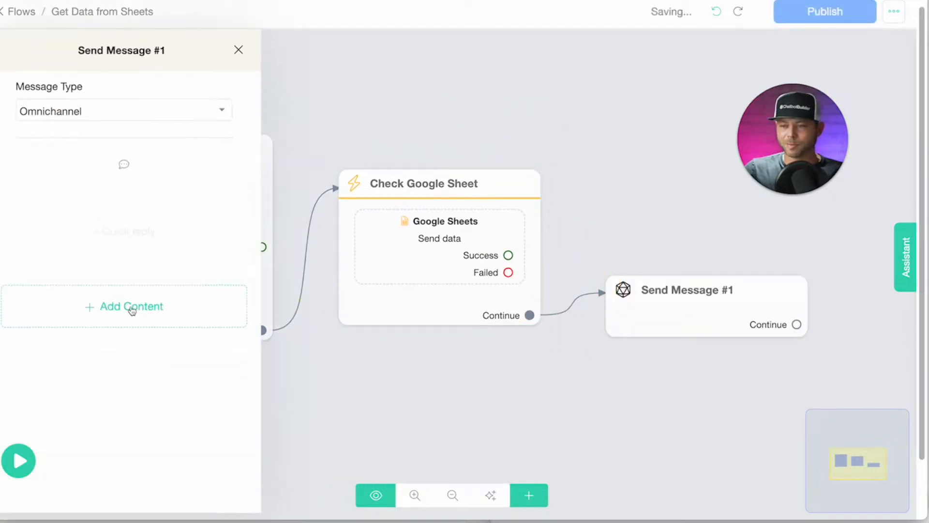
pyautogui.click(145, 323)
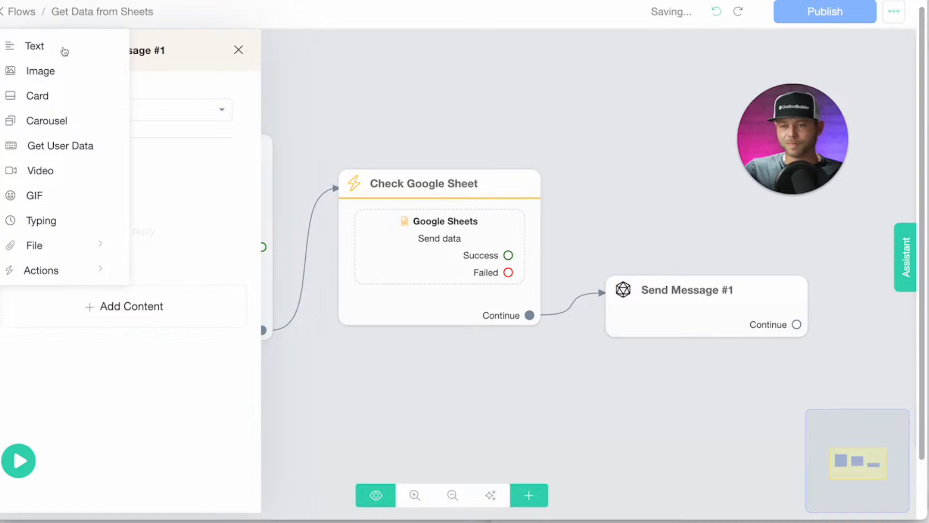
pyautogui.click(65, 51)
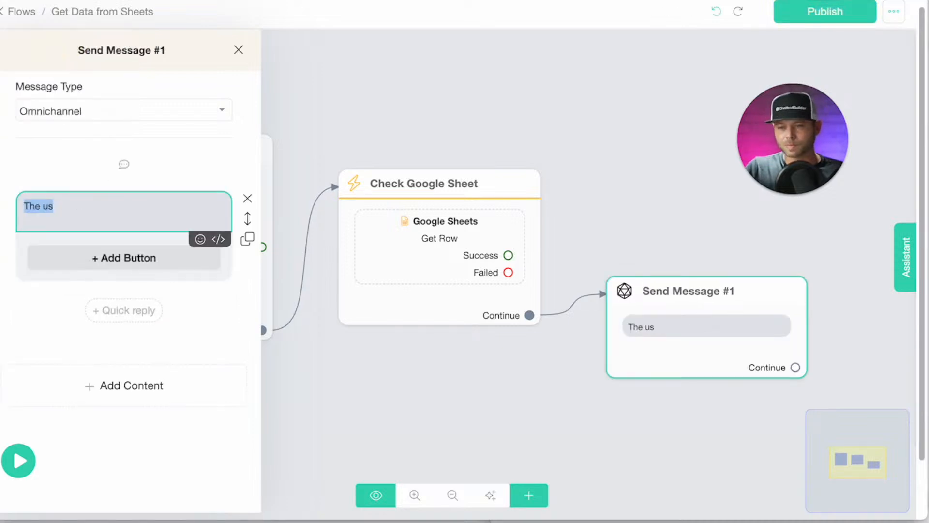
pyautogui.write('The user wi')
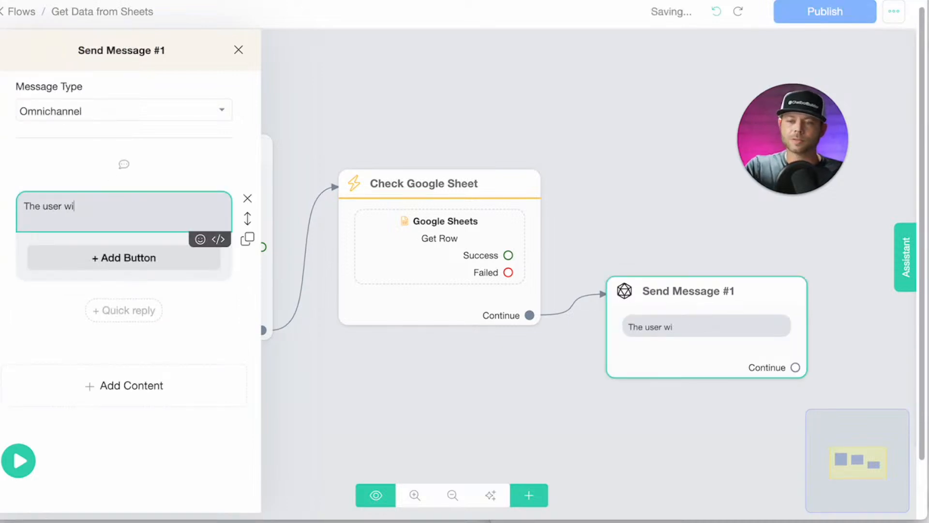
pyautogui.write('th the emau')
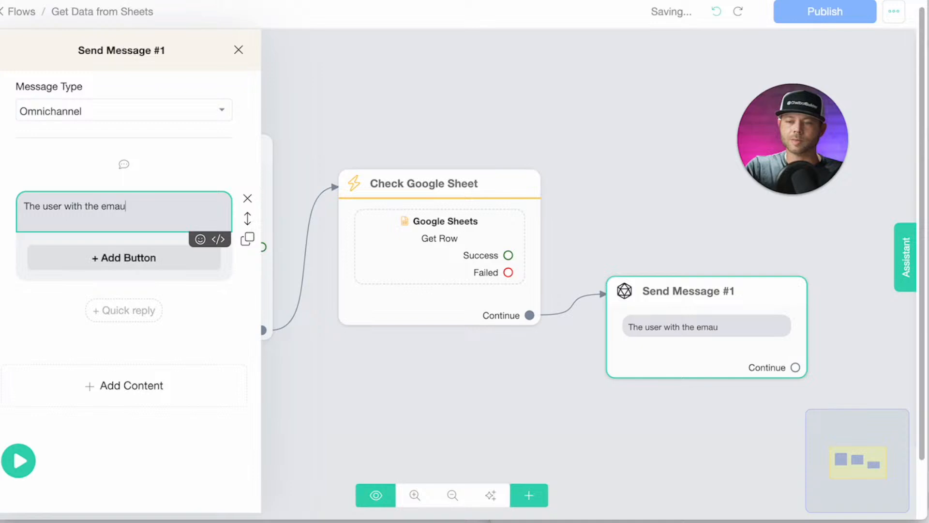
pyautogui.write('l address: {e,')
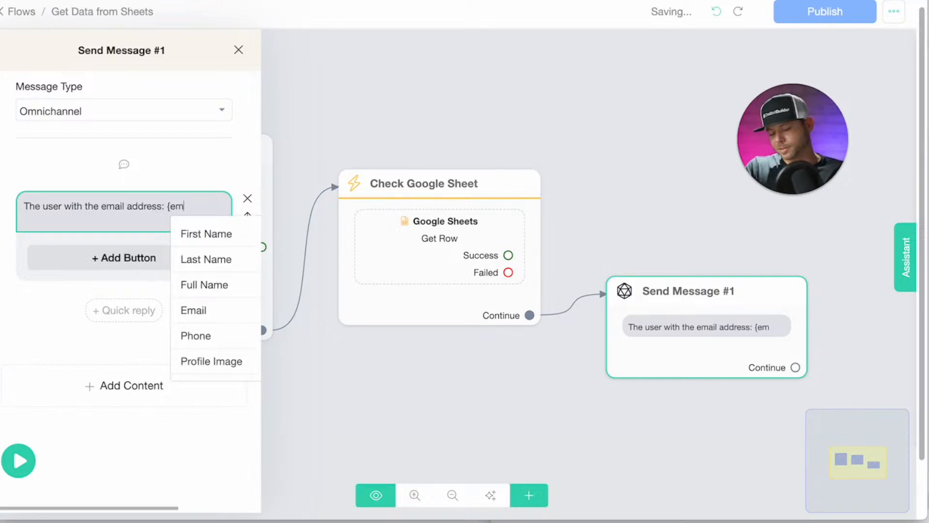
pyautogui.write('m')
pyautogui.click(179, 237)
pyautogui.write('is')
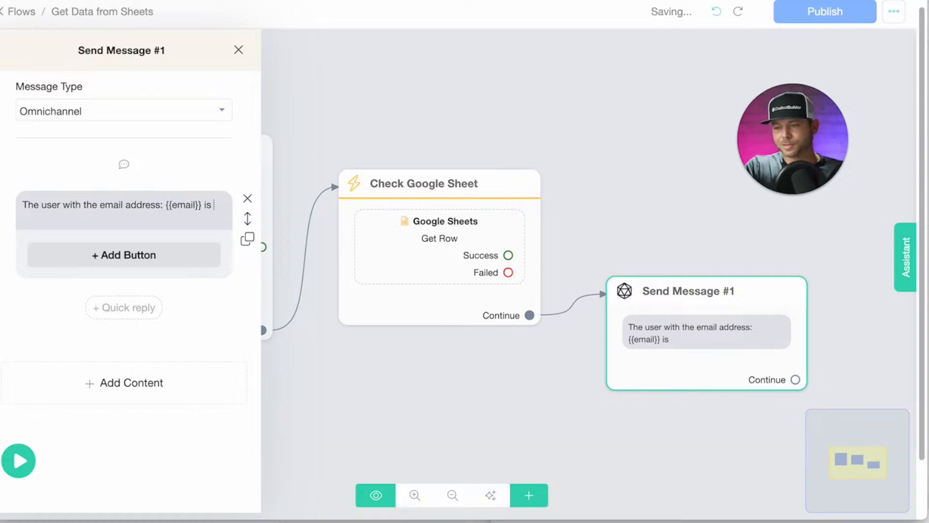
pyautogui.write(' lefrt')
pyautogui.write('t')
pyautogui.write(' a rating')
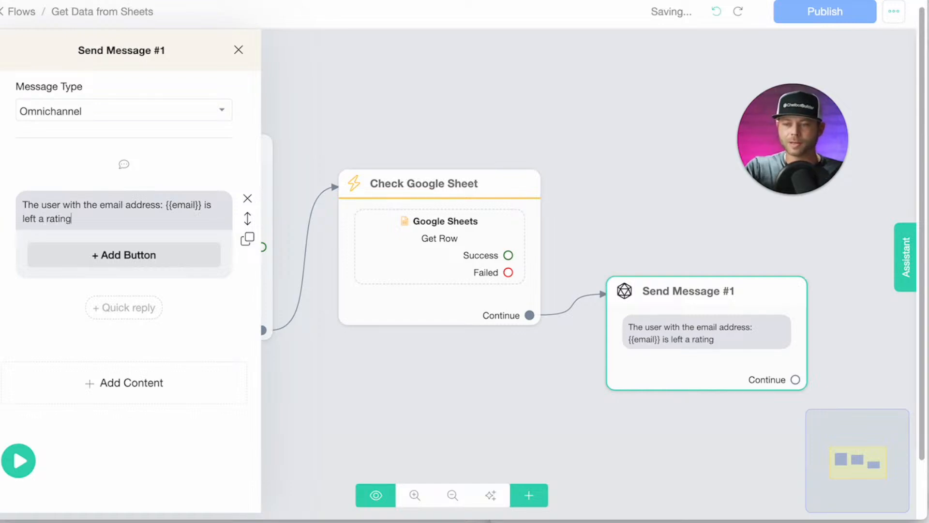
pyautogui.write(' of: ')
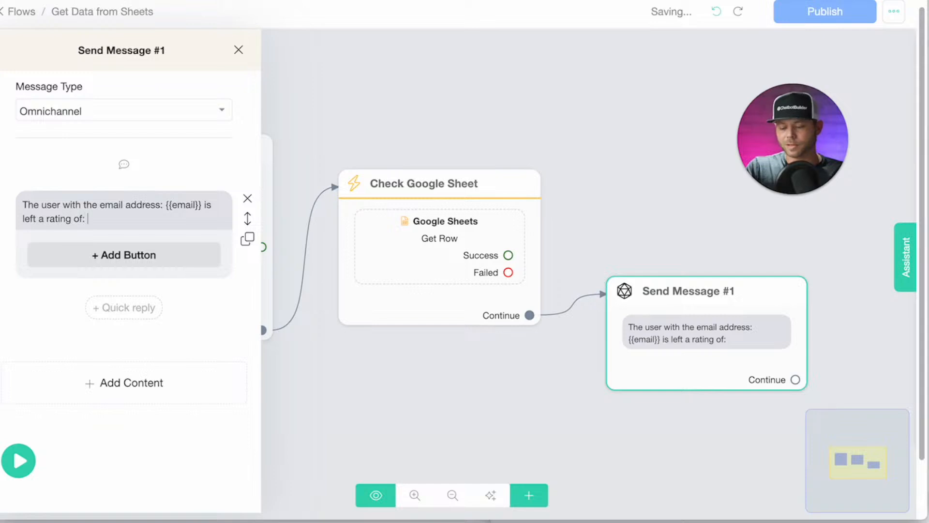
pyautogui.write('{{feedback}}')
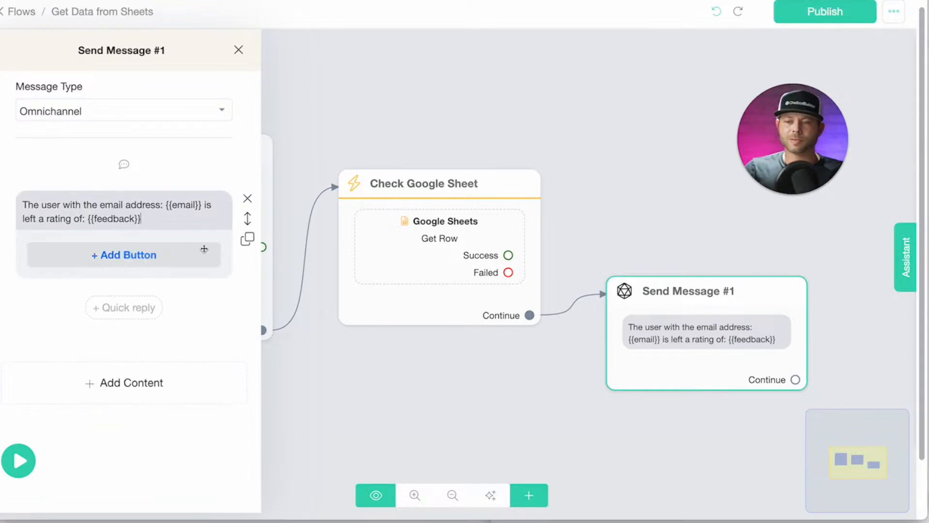
pyautogui.click(228, 215)
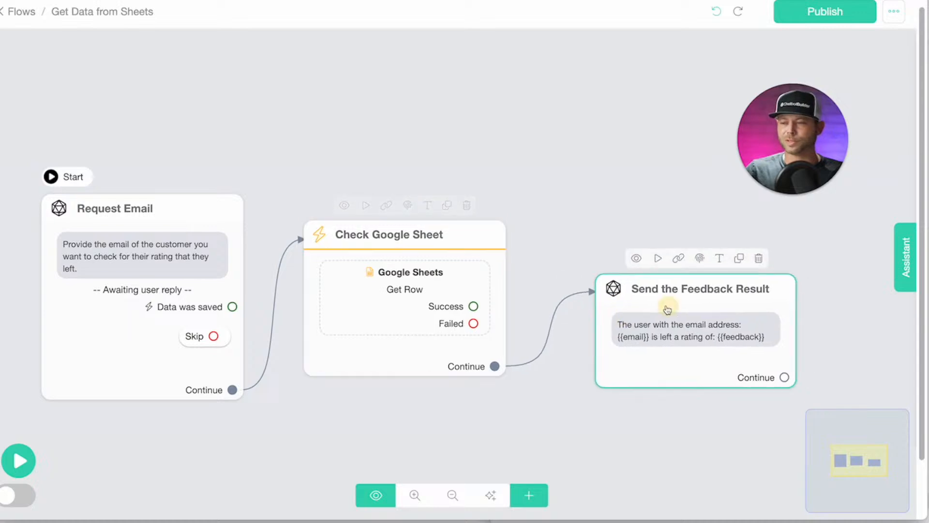
# Publish the flow and load its copied WebChat link in a new browser tab.
pyautogui.moveTo(667, 309); pyautogui.dragTo(626, 292)
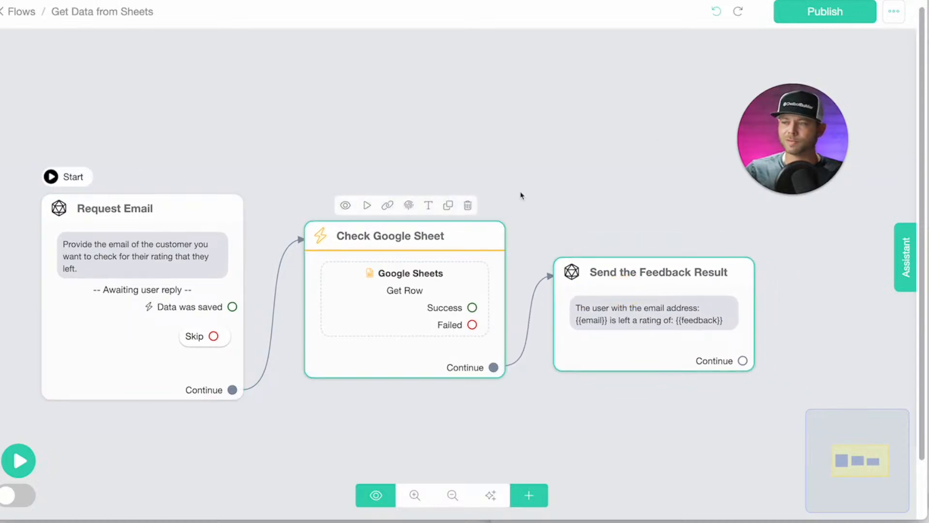
pyautogui.click(798, 17)
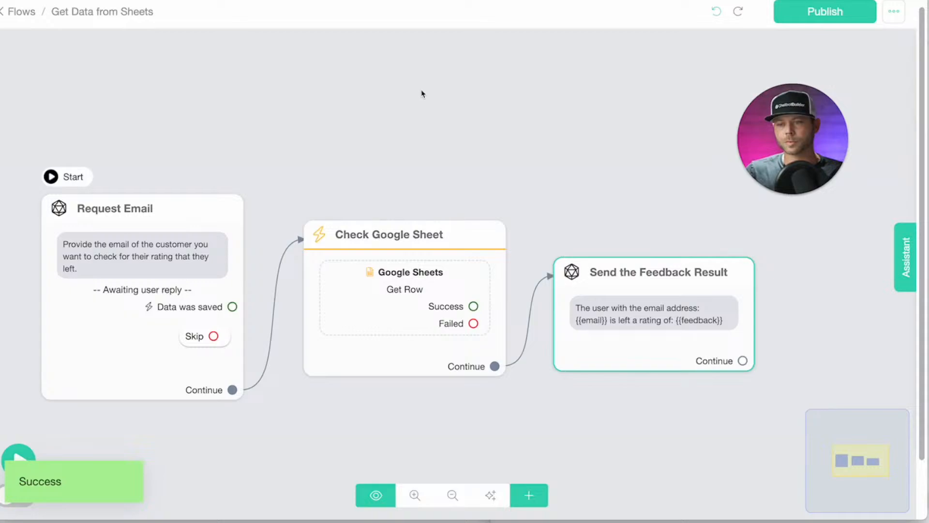
pyautogui.click(124, 178)
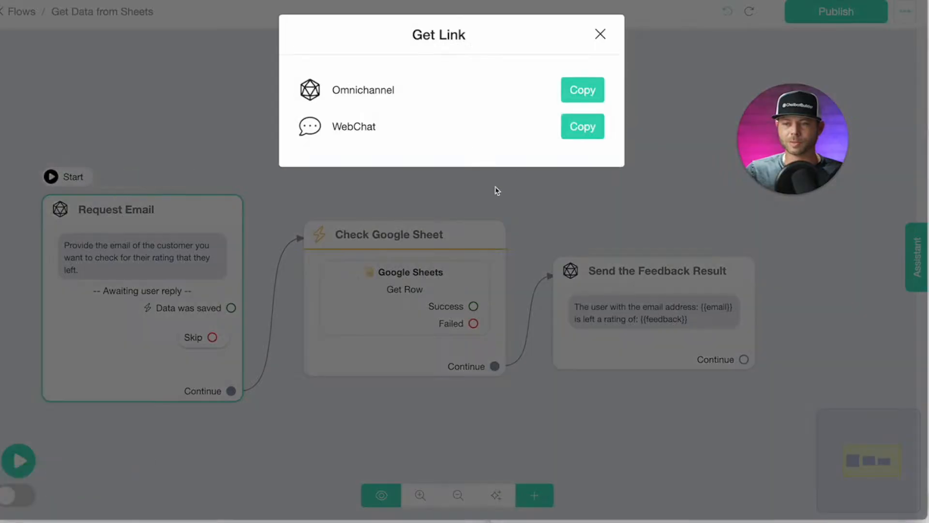
pyautogui.click(579, 131)
pyautogui.press('super+t')
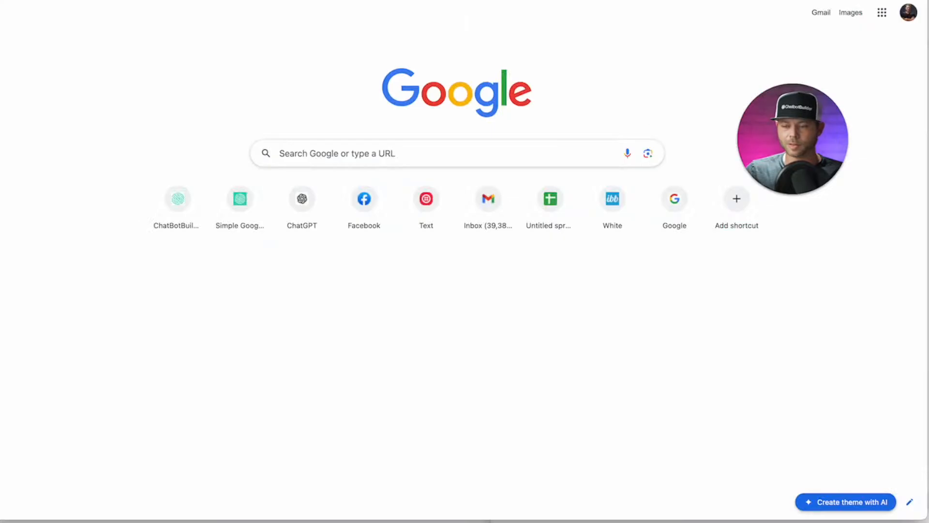
pyautogui.press('super+v')
pyautogui.press('Return')
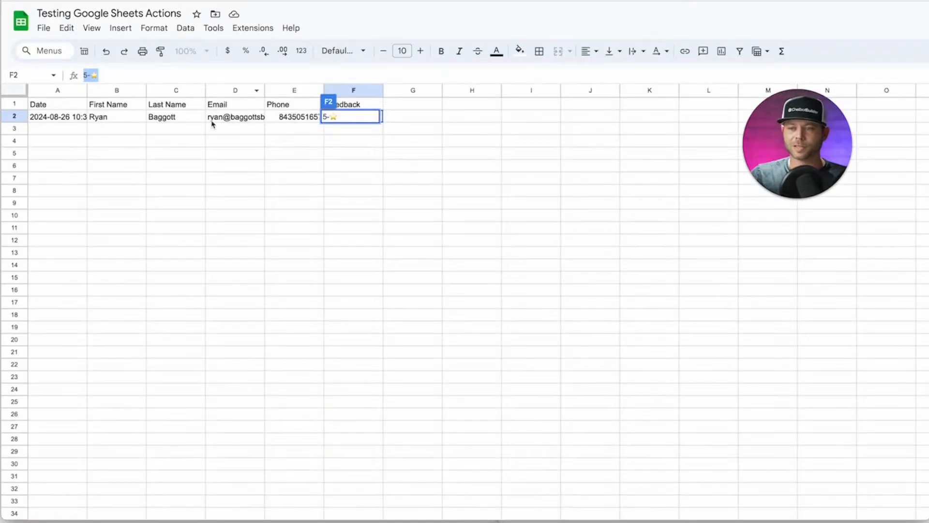
# Send the customer's email copied from the sheet to the bot, which replies with rating 5.
pyautogui.click(223, 119)
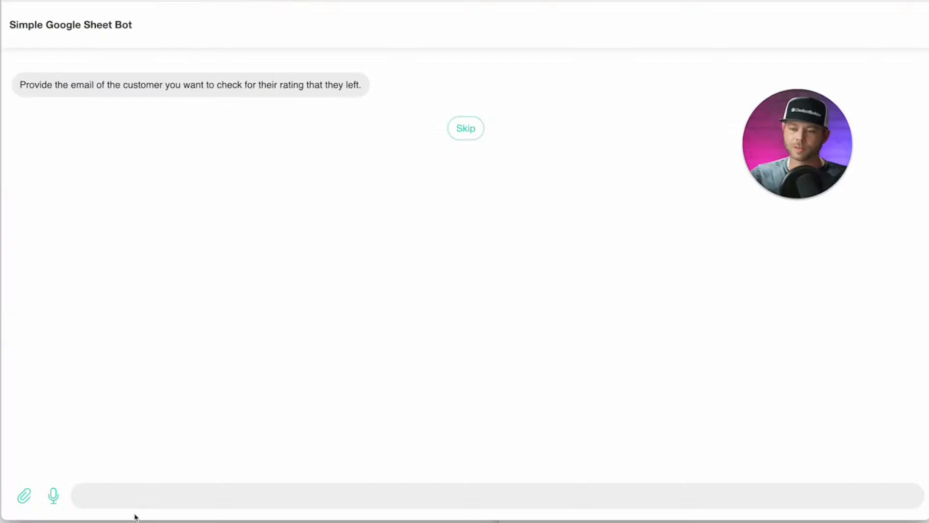
pyautogui.click(125, 492)
pyautogui.press('super+v')
pyautogui.press('Return')
pyautogui.moveTo(815, 166); pyautogui.dragTo(888, 59)
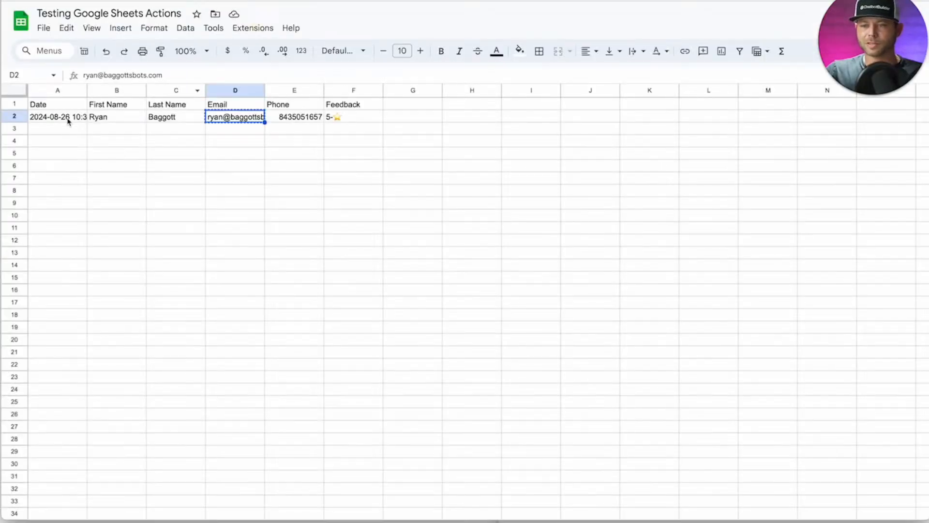
# Enter the second customer's first name, last name, e-mail and phone number in row 3.
pyautogui.click(68, 121)
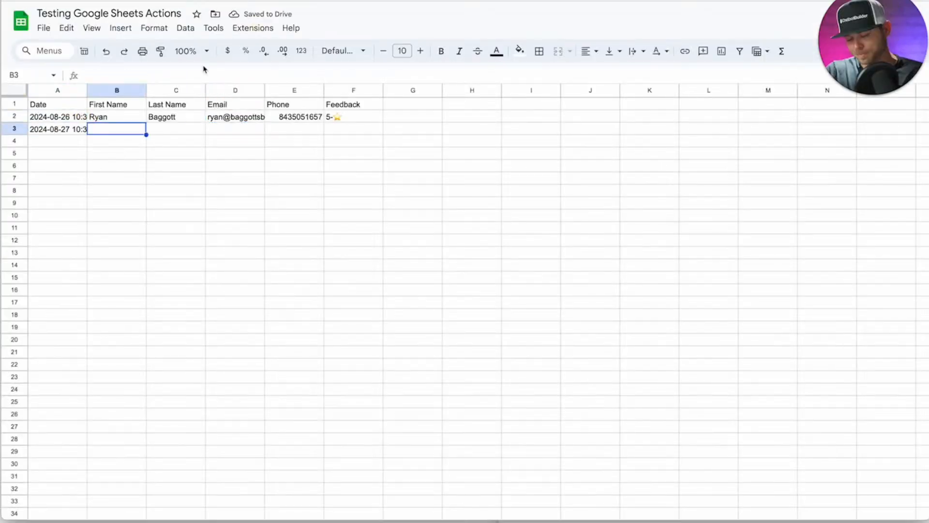
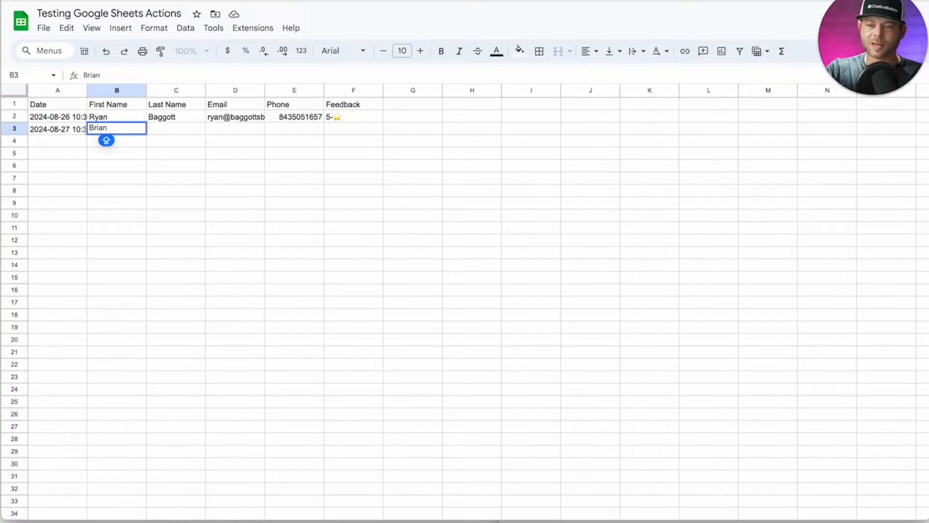
pyautogui.press('Tab')
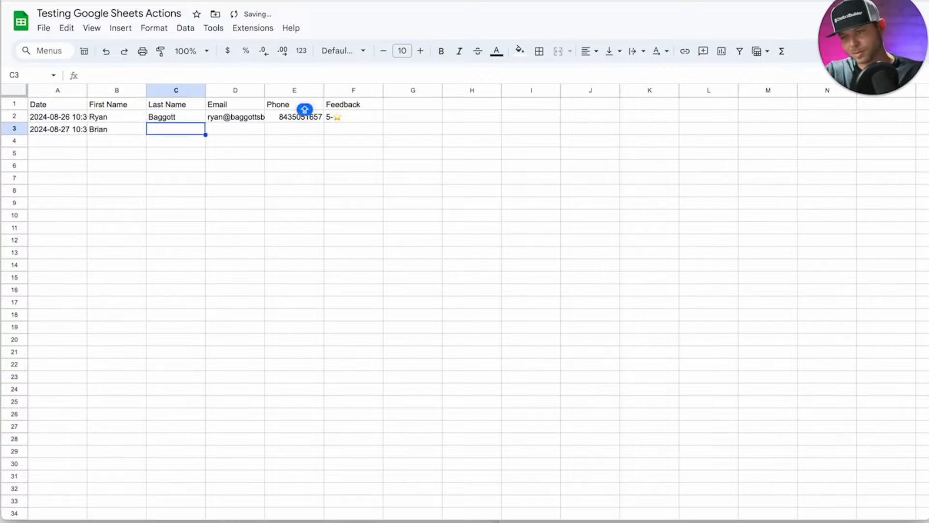
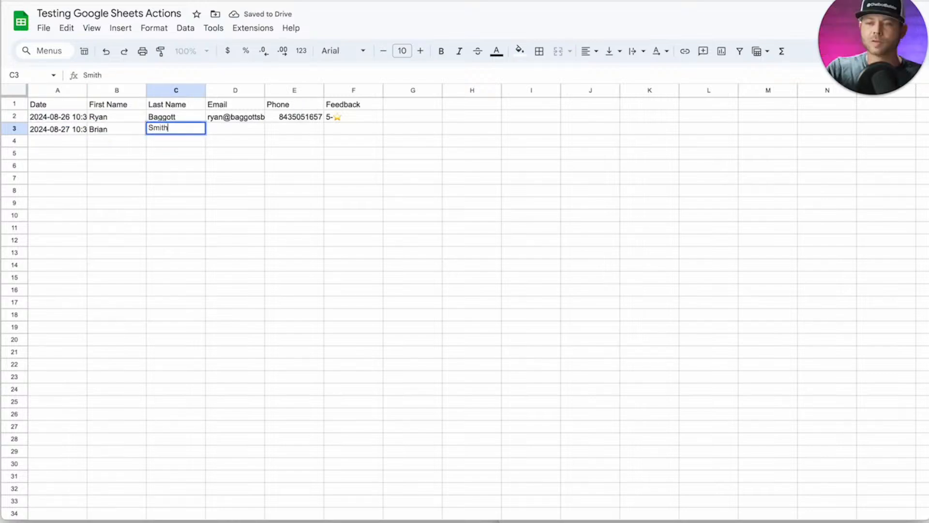
pyautogui.click(227, 134)
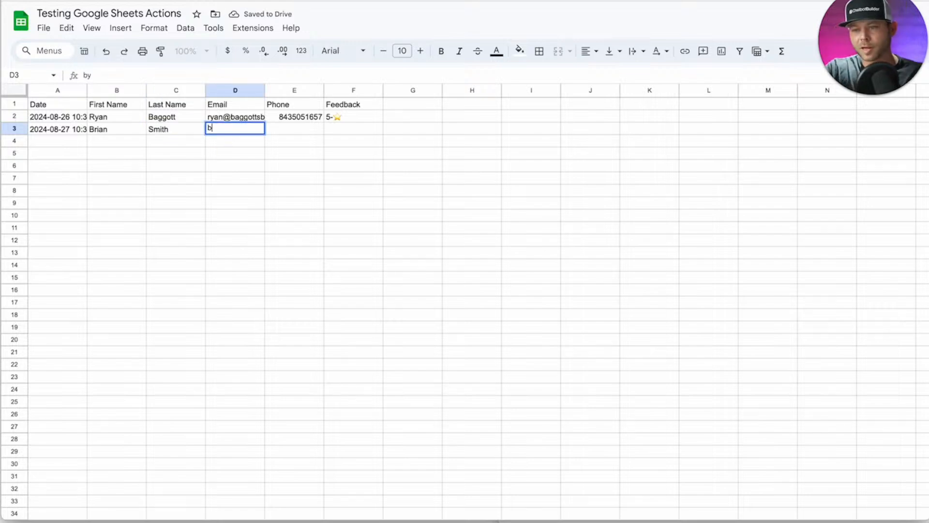
pyautogui.press('Tab')
# Give the row 3 customer a 4-⭐ rating in F3 and copy their email from D3.
pyautogui.click(350, 108)
pyautogui.click(363, 118)
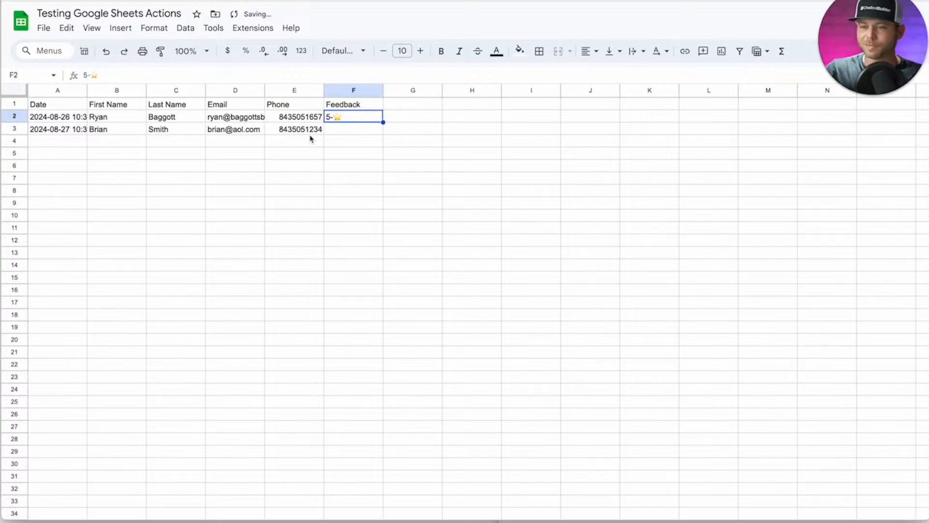
pyautogui.click(366, 127)
pyautogui.write('4-')
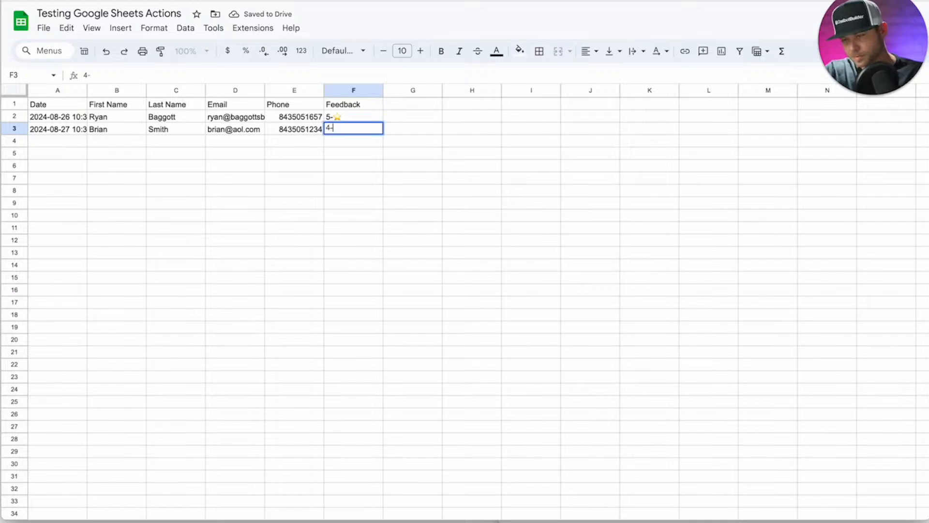
pyautogui.hotkey('ctrl', 'v')
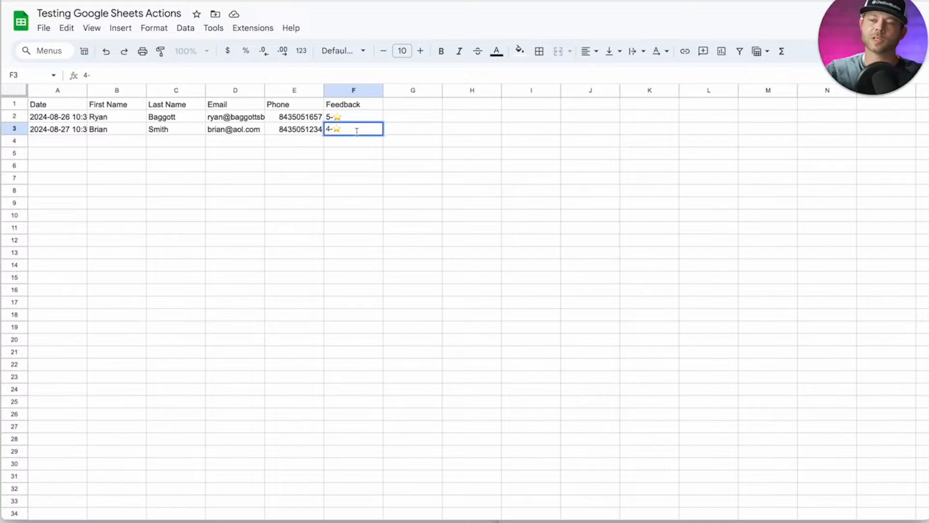
pyautogui.press('Return')
pyautogui.click(224, 131)
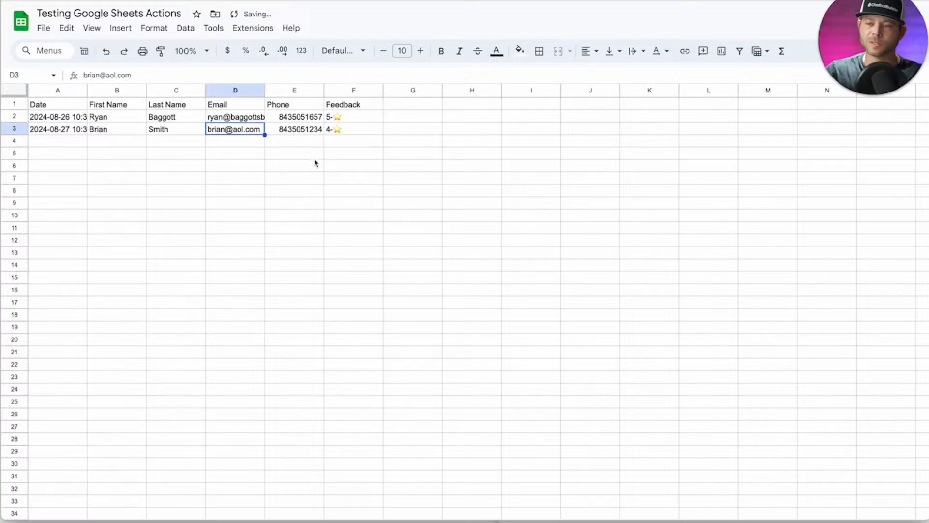
pyautogui.hotkey('ctrl', 'c')
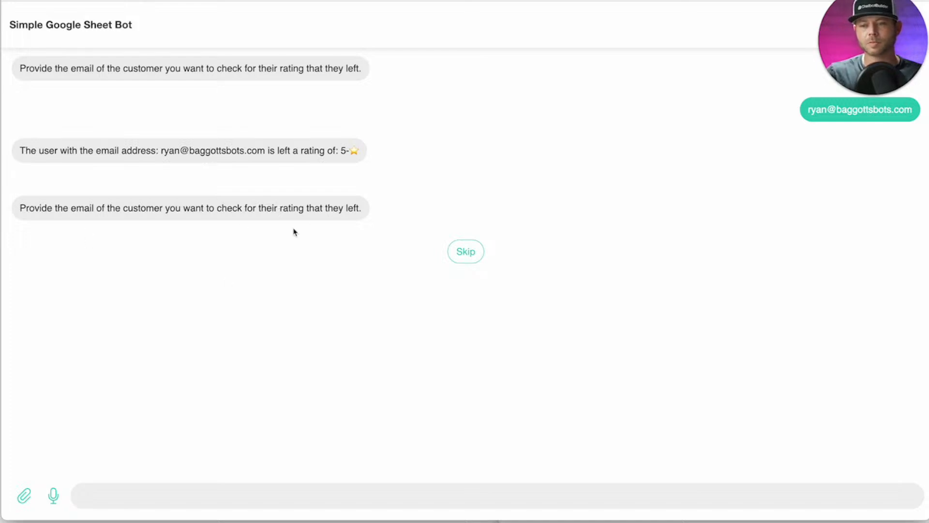
# Send the second customer's email to the bot to look up their rating.
pyautogui.click(129, 487)
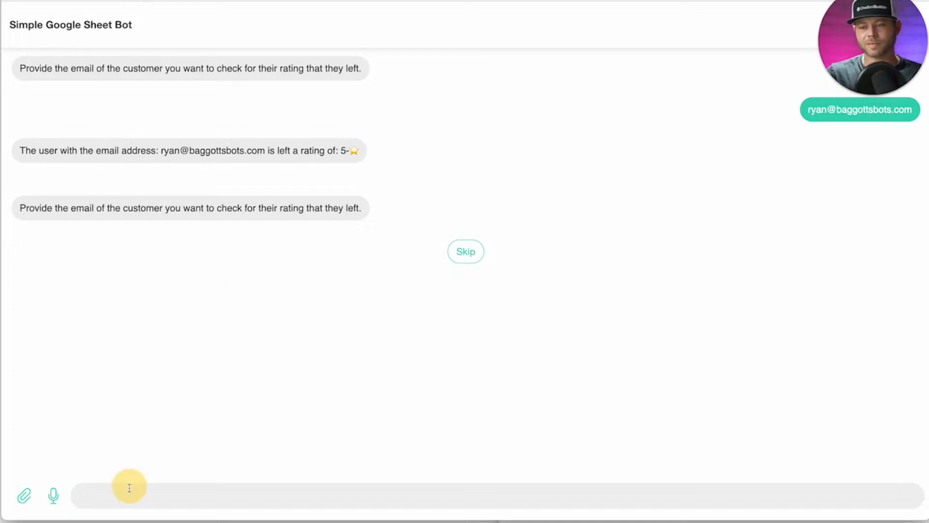
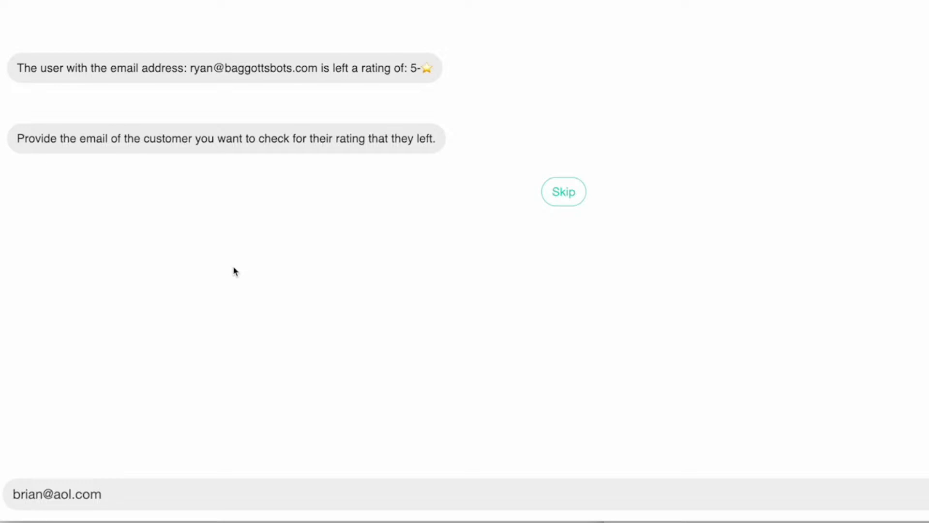
pyautogui.press('Return')
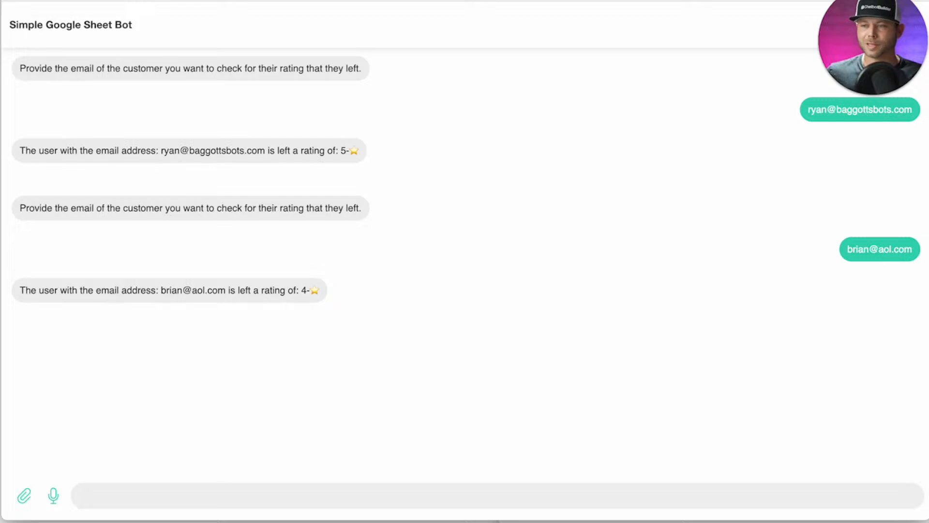
# Reload the chat and submit the earlier customer's email to check its rating again.
pyautogui.moveTo(911, 109); pyautogui.dragTo(806, 110)
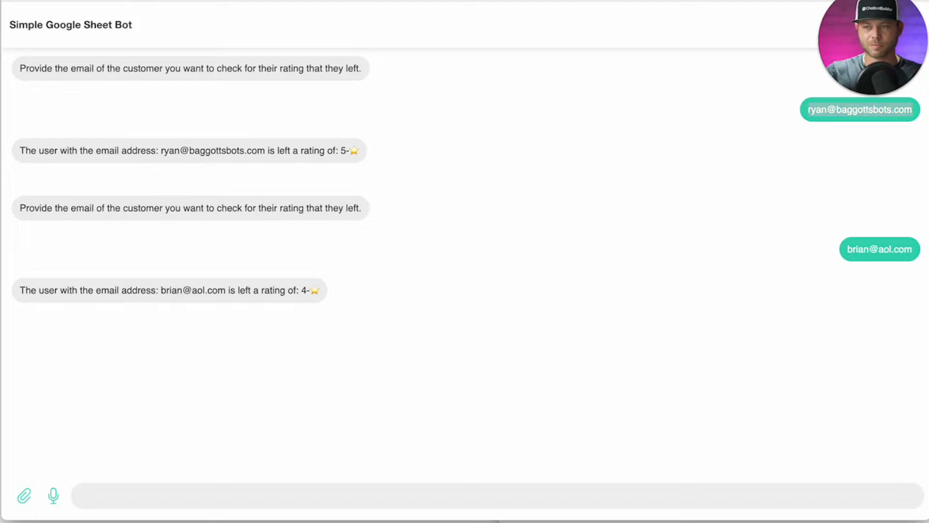
pyautogui.press('super+r')
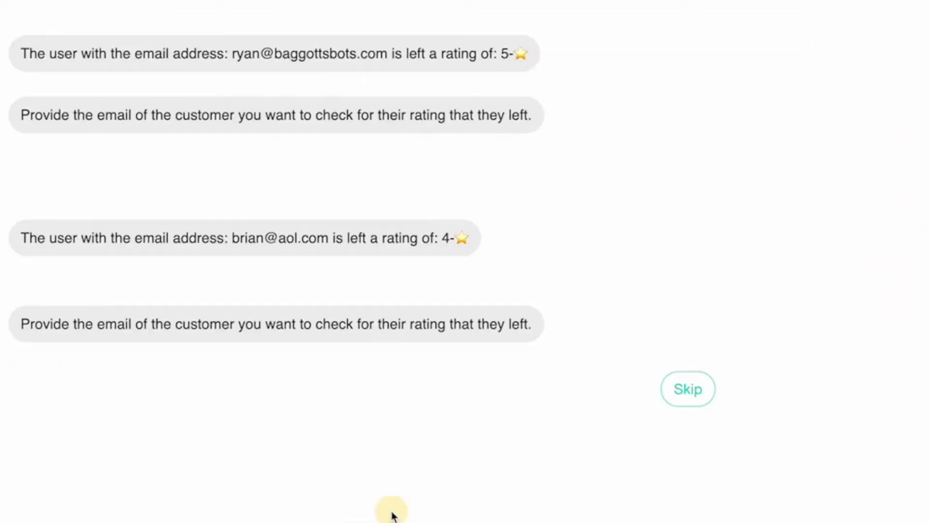
pyautogui.press('Return')
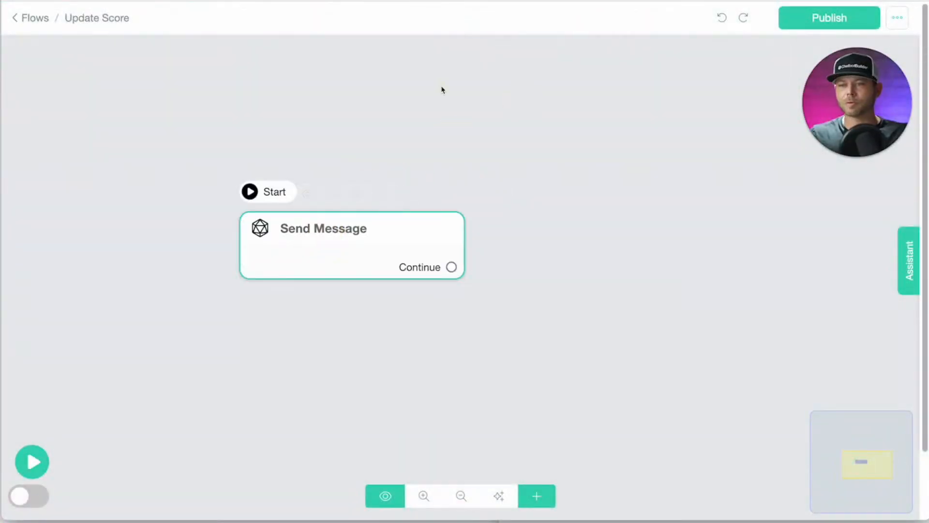
# Make the first step ask 'Please confirm your email address.', await a reply, and rename it Request Email.
pyautogui.click(310, 239)
pyautogui.click(87, 150)
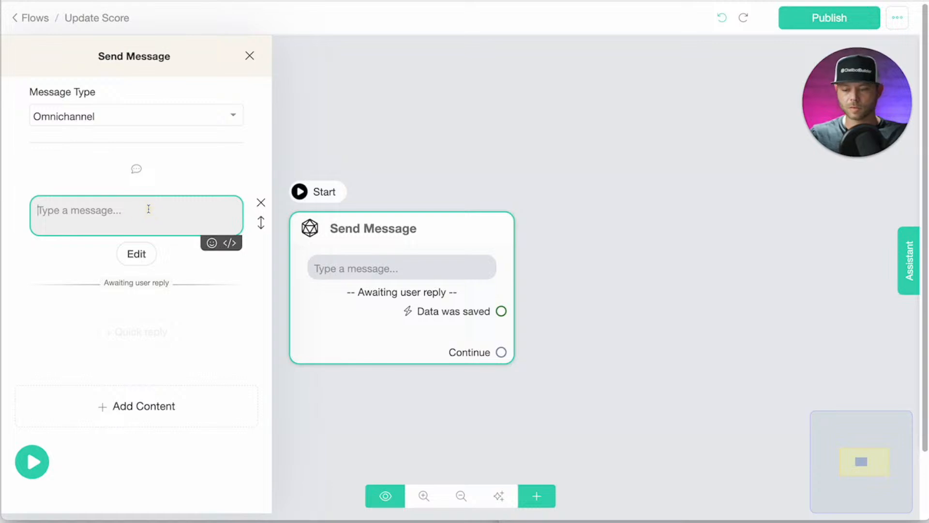
pyautogui.write('Please confirm your email')
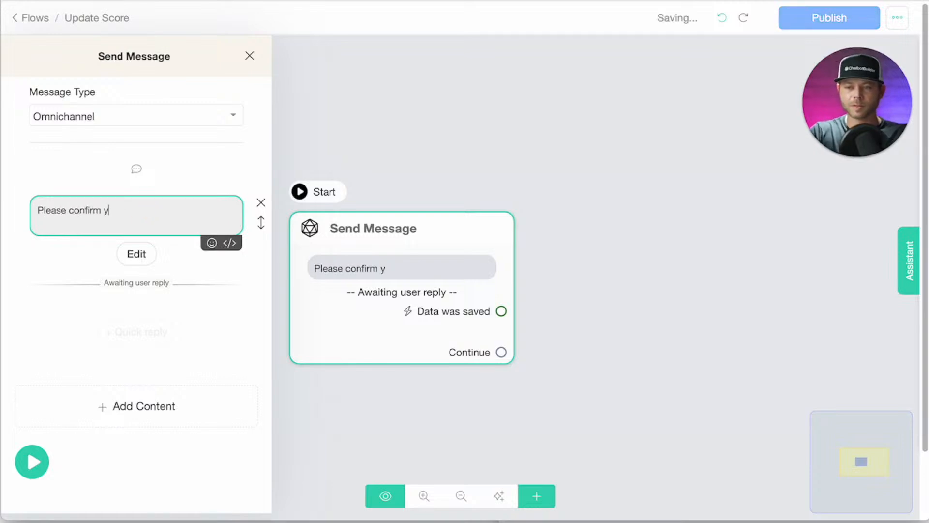
pyautogui.write(' address.')
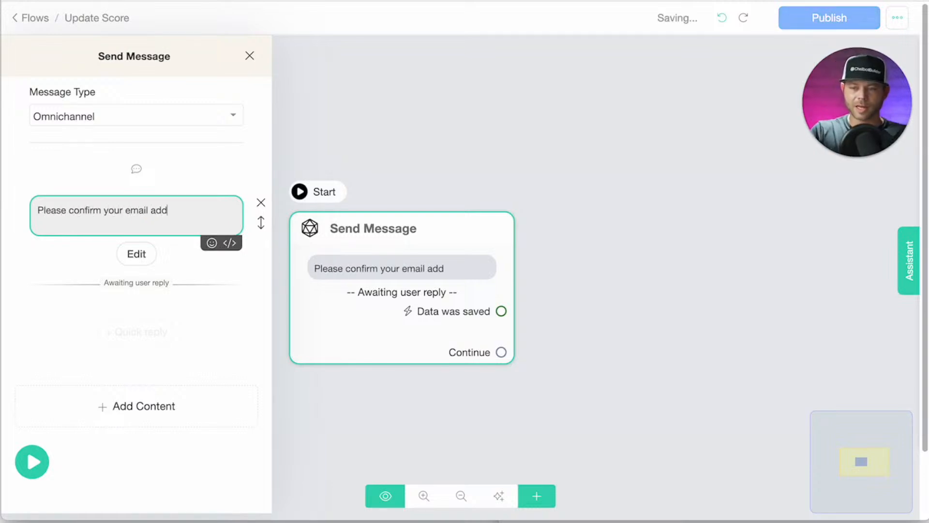
pyautogui.click(203, 58)
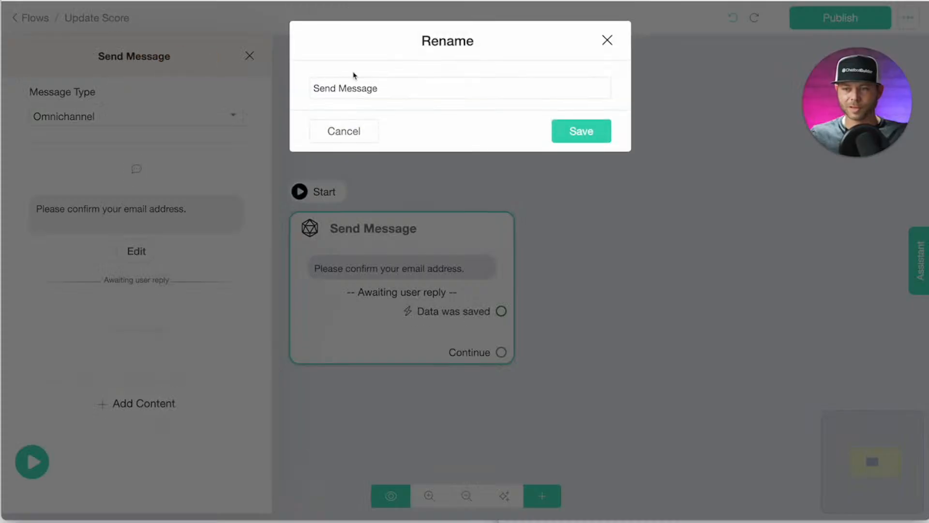
pyautogui.moveTo(387, 86); pyautogui.dragTo(304, 89)
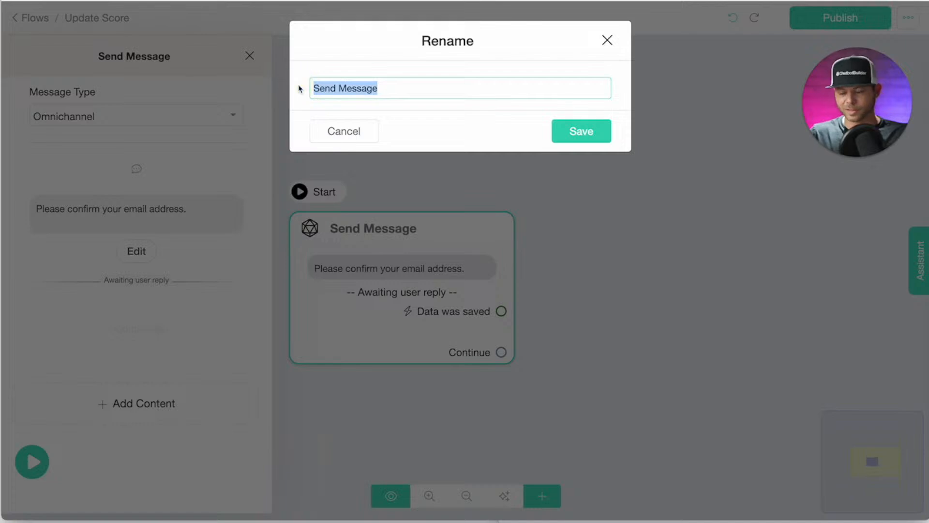
pyautogui.write('REq')
pyautogui.write('equest Email')
pyautogui.press('Return')
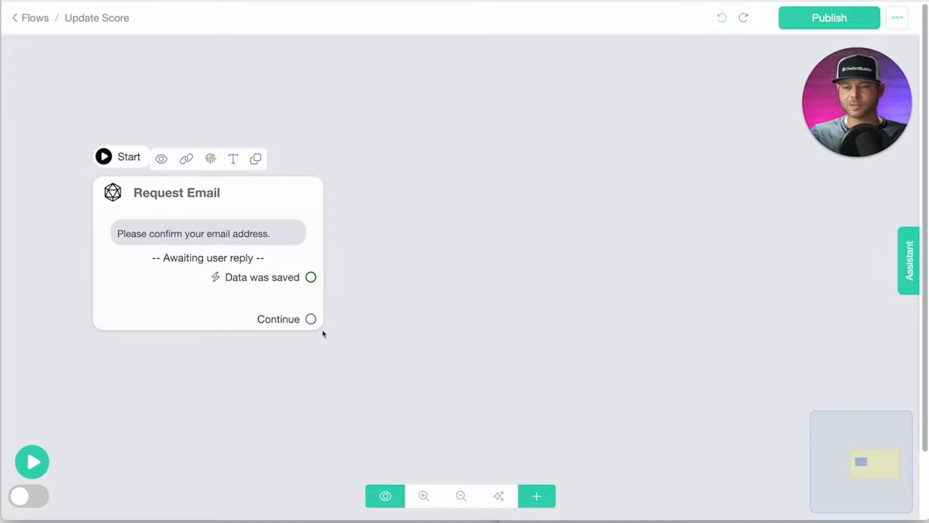
# Add a step after Request Email asking 'Please let us know your revised rating' and awaiting a reply.
pyautogui.moveTo(311, 322); pyautogui.dragTo(387, 221)
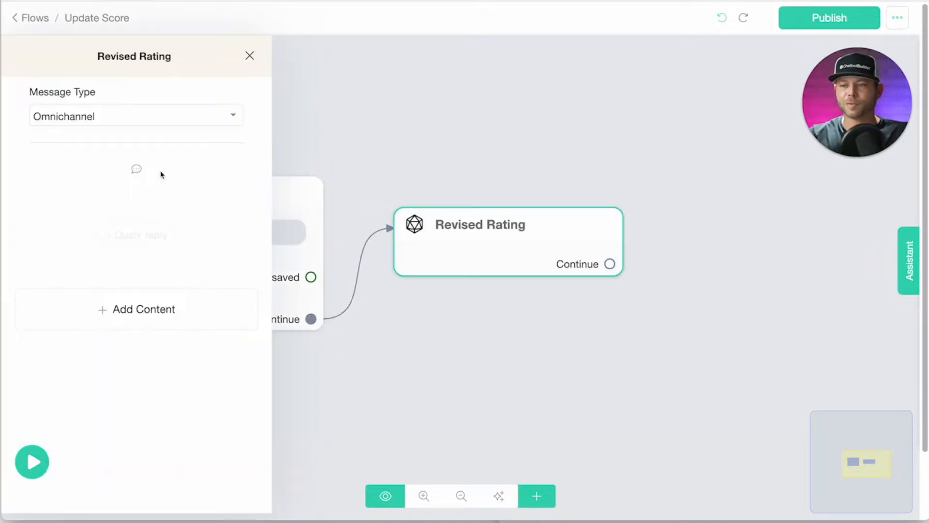
pyautogui.click(141, 320)
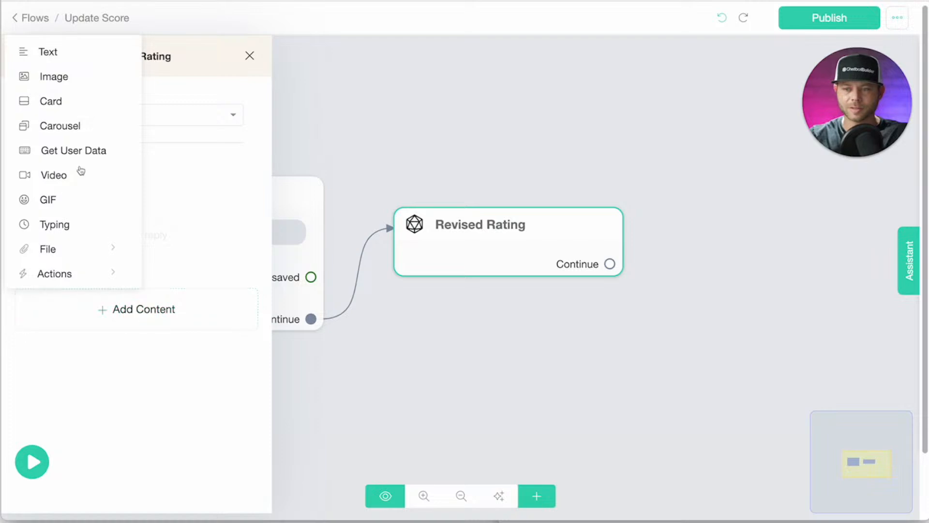
pyautogui.click(79, 151)
pyautogui.click(120, 252)
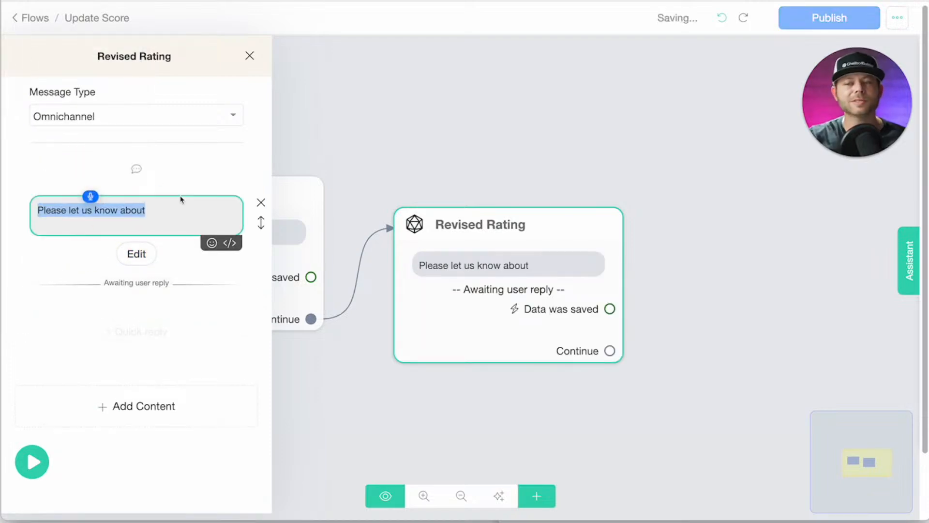
pyautogui.write('P')
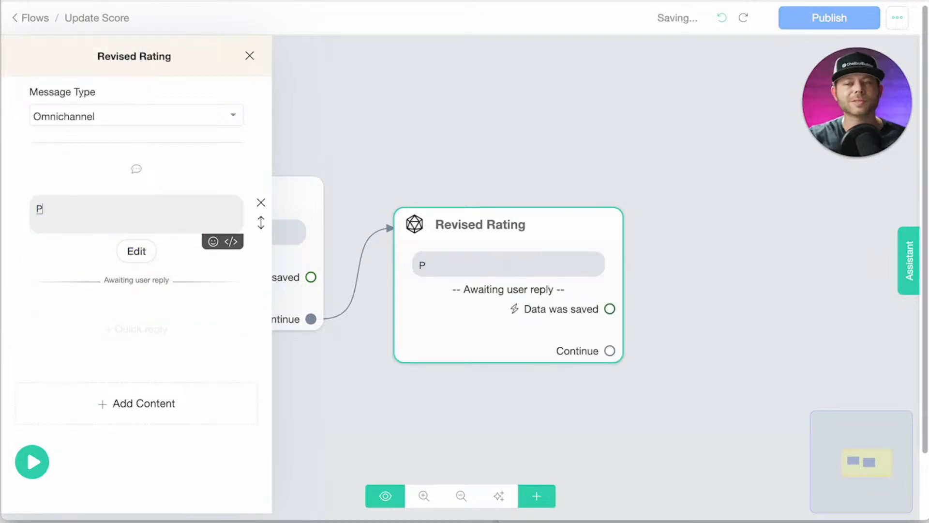
pyautogui.write('lease let us know your revised rating')
# Make the reply a multiple choice stored in the feedback field.
pyautogui.click(137, 250)
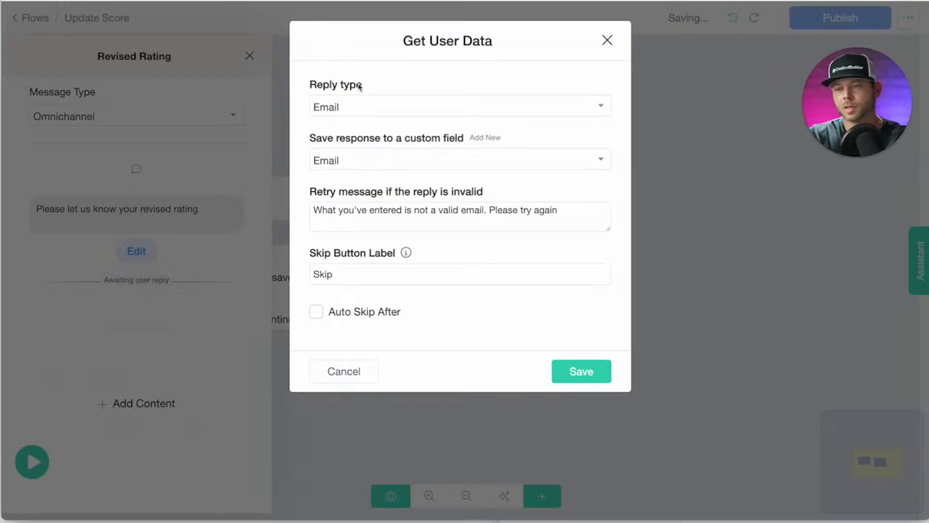
pyautogui.click(326, 105)
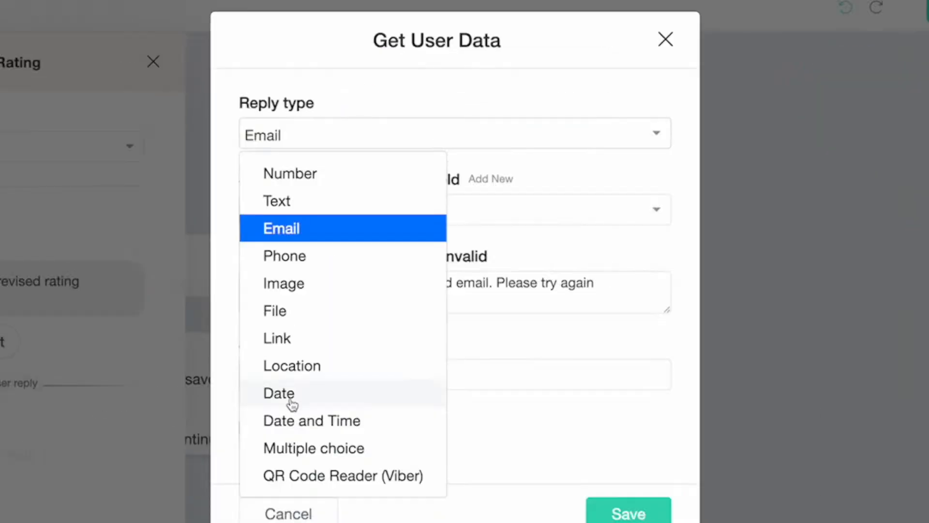
pyautogui.click(350, 324)
pyautogui.click(469, 209)
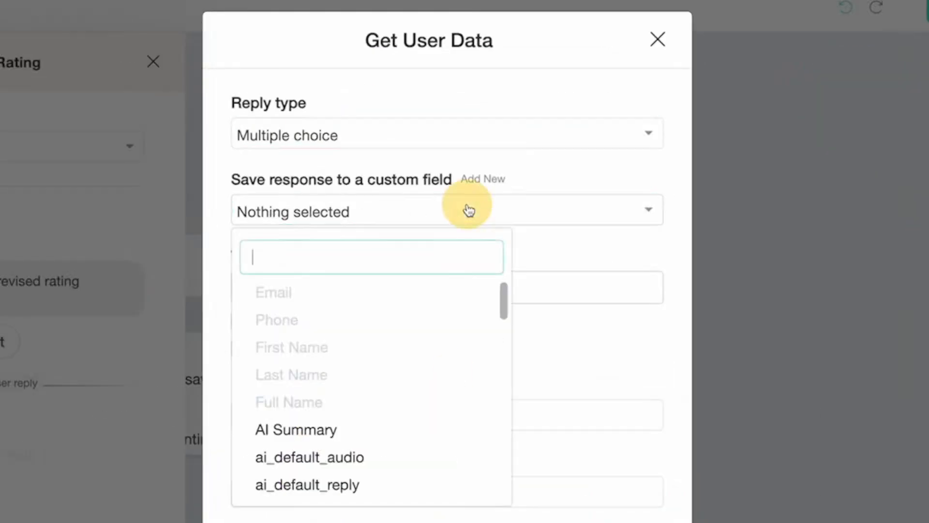
pyautogui.write('fe')
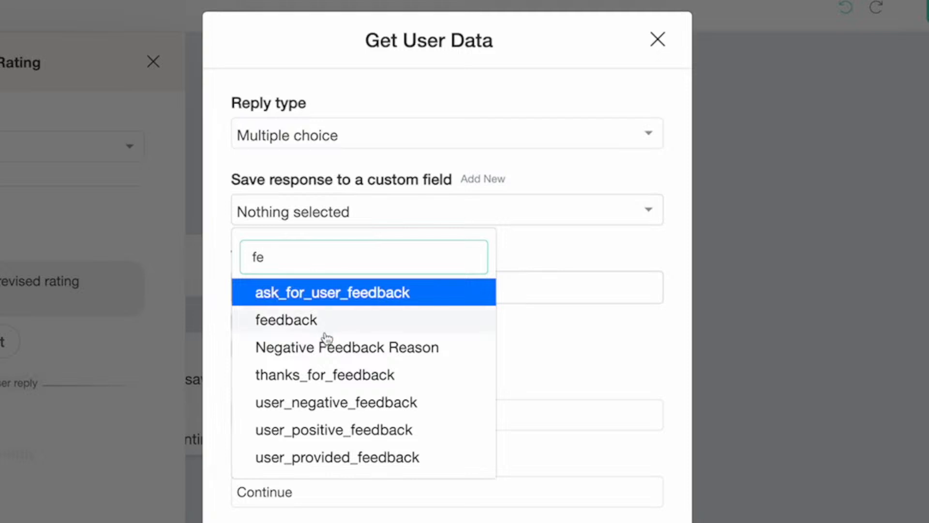
pyautogui.click(327, 320)
# Add the choices 5-⭐, 4-⭐, 3-⭐, 2-⭐ and 1-⭐ and save the reply settings.
pyautogui.click(309, 283)
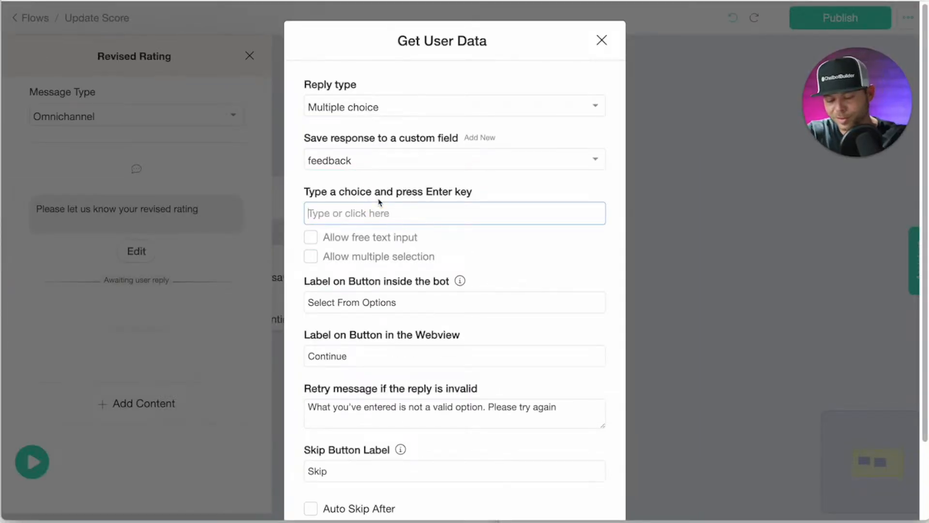
pyautogui.write('5')
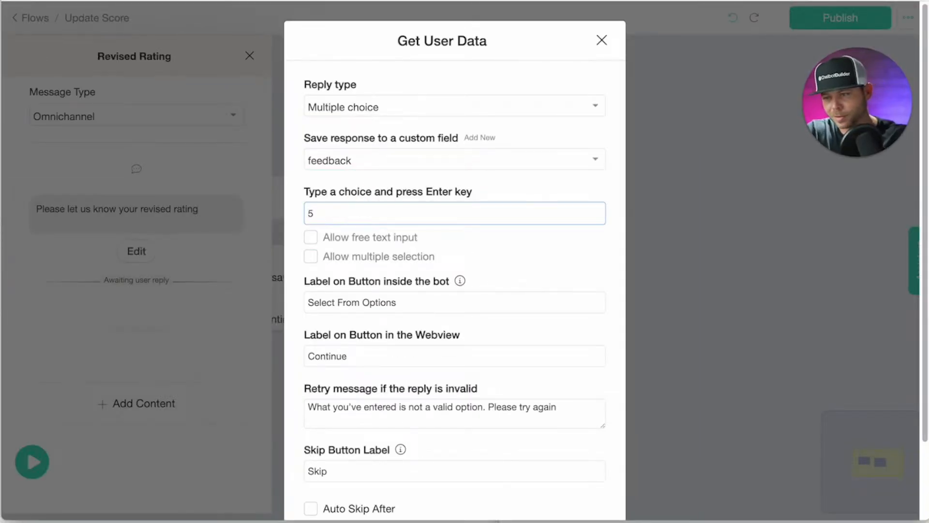
pyautogui.write('-')
pyautogui.press('ctrl+super+space')
pyautogui.press('Down')
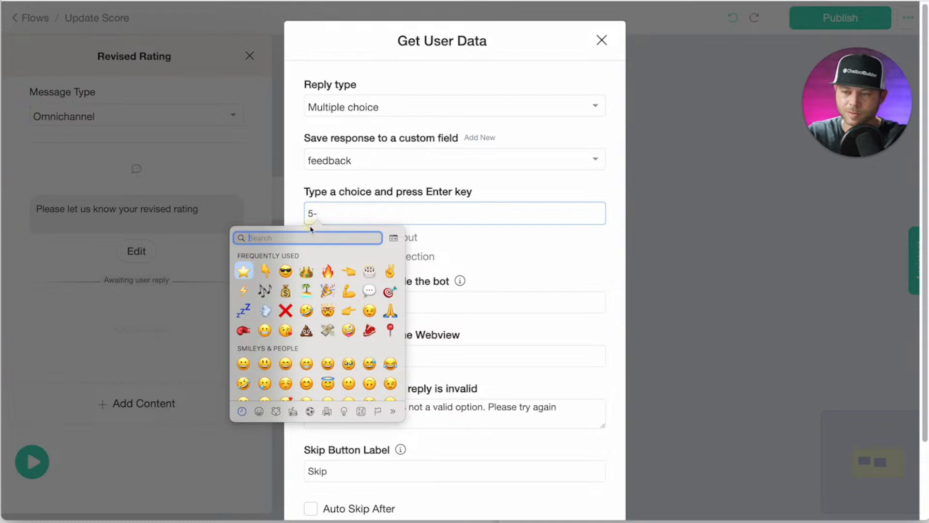
pyautogui.press('Return')
pyautogui.moveTo(313, 213); pyautogui.dragTo(322, 214)
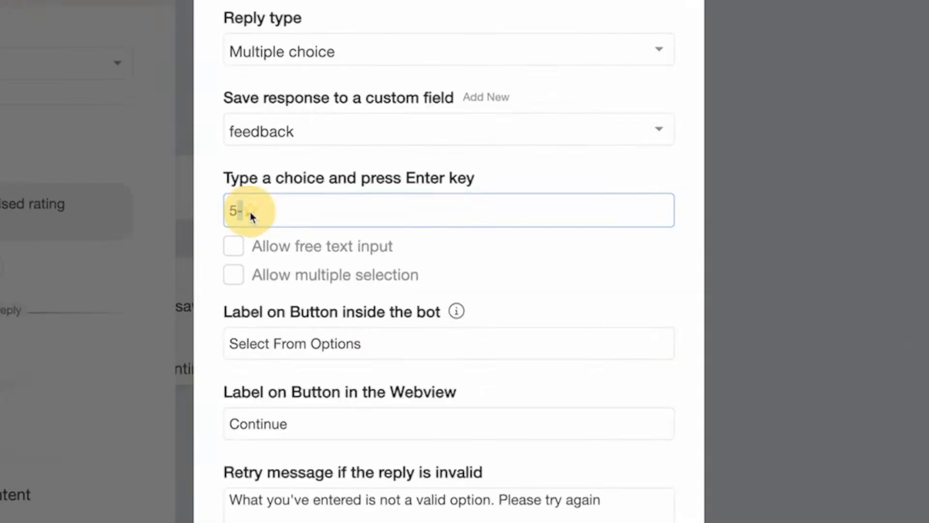
pyautogui.press('Return')
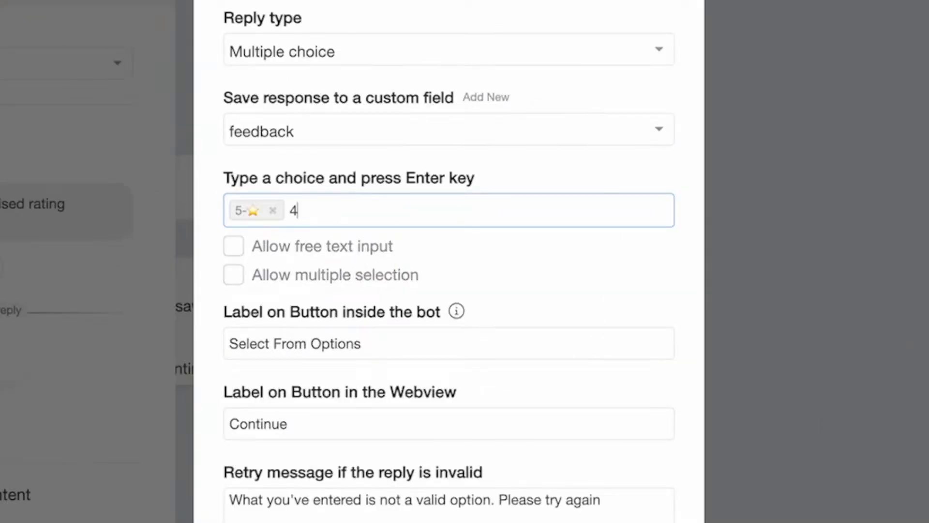
pyautogui.write('4-⭐')
pyautogui.press('Return')
pyautogui.write('3-⭐')
pyautogui.press('Return')
pyautogui.write('2-⭐')
pyautogui.press('Return')
pyautogui.write('1-⭐')
pyautogui.press('Return')
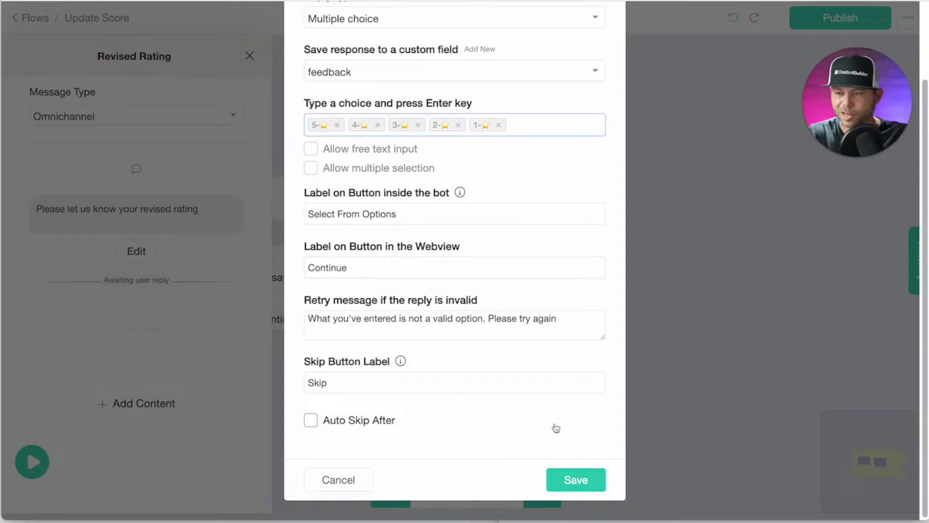
pyautogui.click(556, 484)
# Add a new step after Revised Rating named Update Google Sheet.
pyautogui.moveTo(535, 308); pyautogui.dragTo(519, 175)
pyautogui.moveTo(687, 255); pyautogui.dragTo(616, 260)
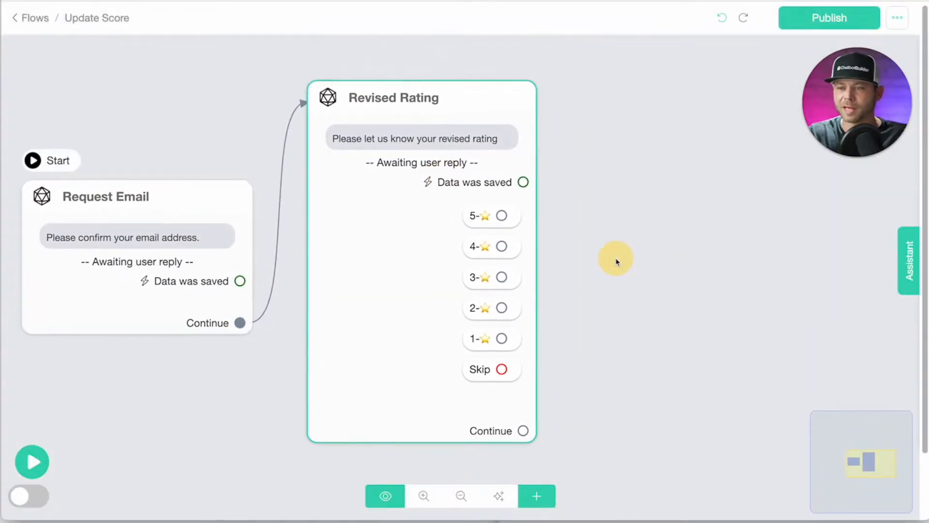
pyautogui.scroll(-1, 625, 264)
pyautogui.click(540, 504)
pyautogui.click(629, 257)
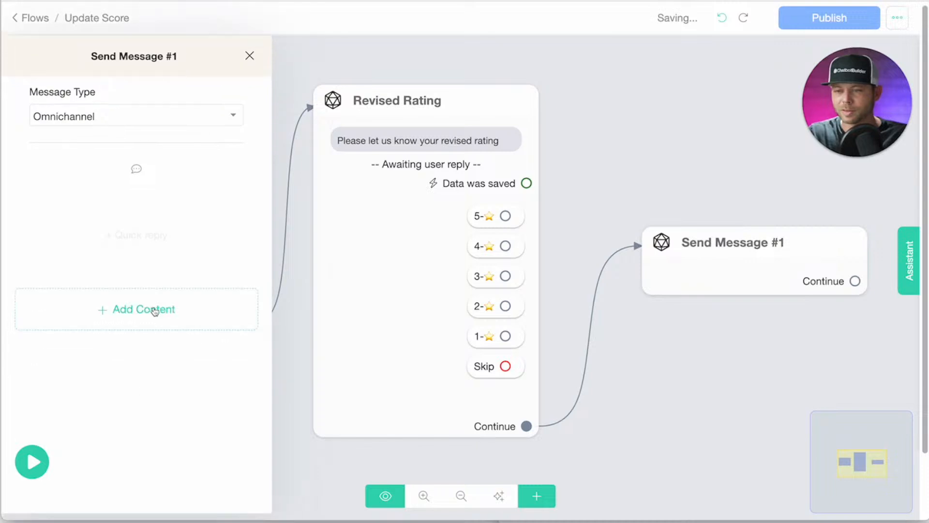
pyautogui.click(167, 57)
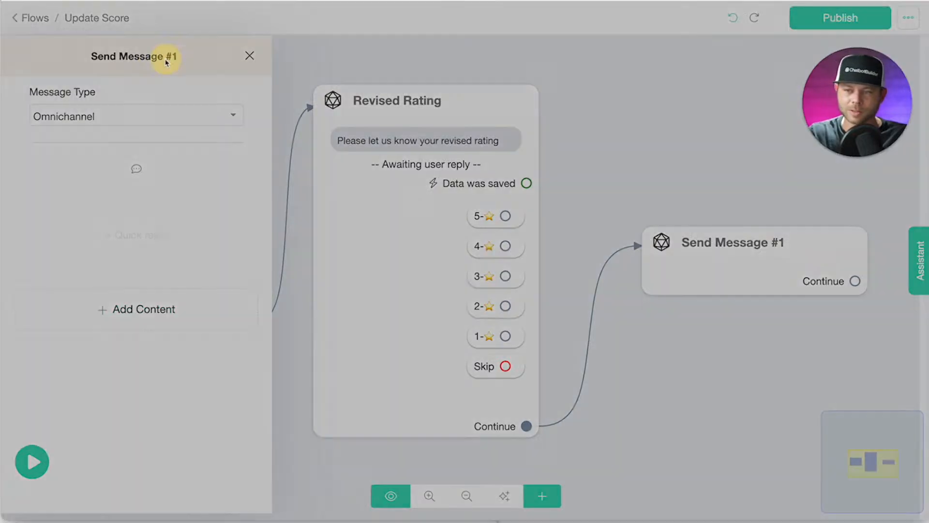
pyautogui.moveTo(398, 88); pyautogui.dragTo(228, 87)
pyautogui.write('Update Google She')
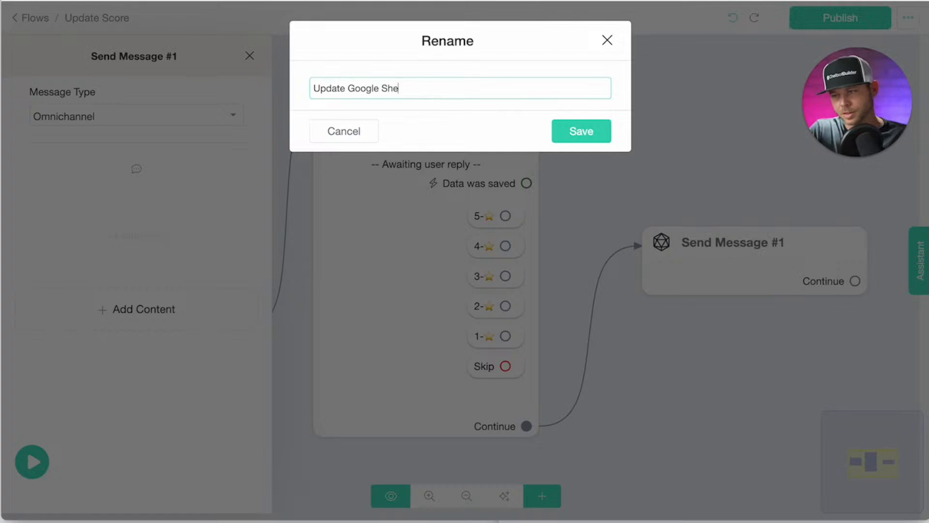
pyautogui.write('et')
pyautogui.press('Return')
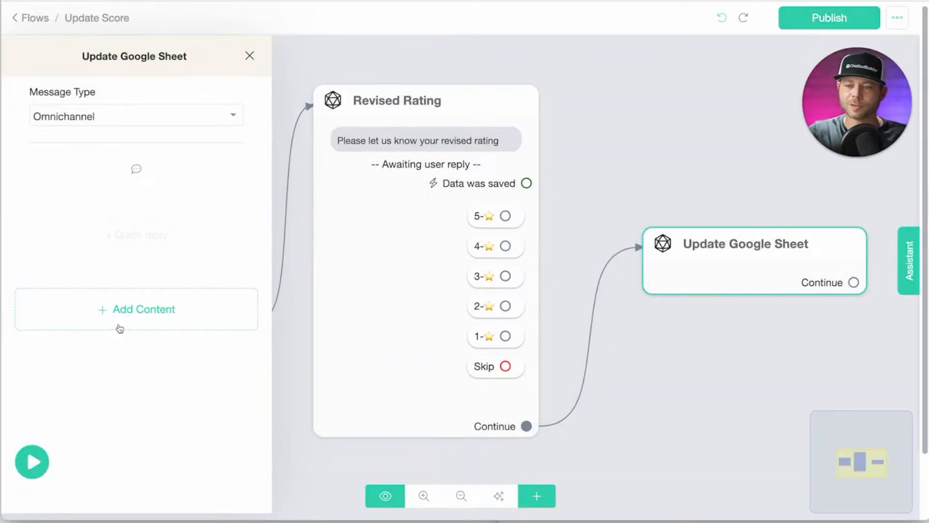
# Add a Google Sheets action set to Update Row on the Testing spreadsheet, Sheet1.
pyautogui.click(131, 324)
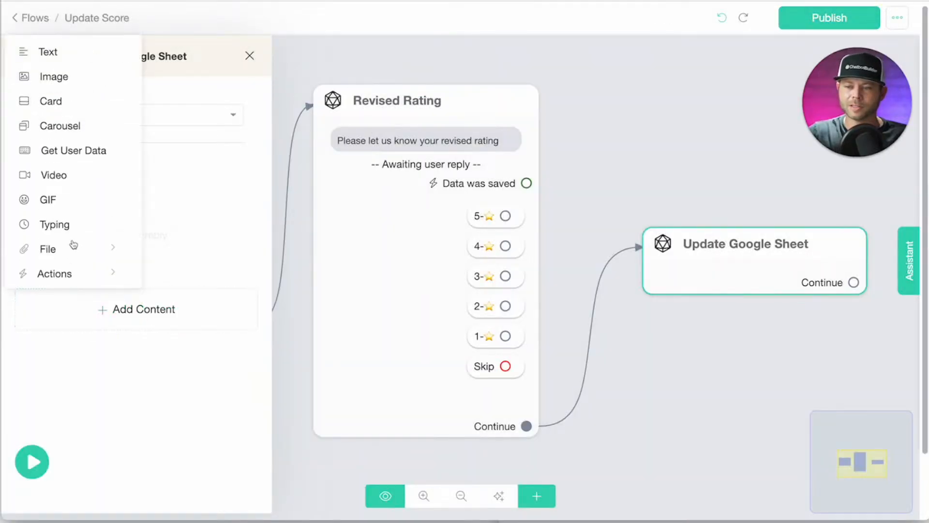
pyautogui.moveTo(73, 273)
pyautogui.click(236, 308)
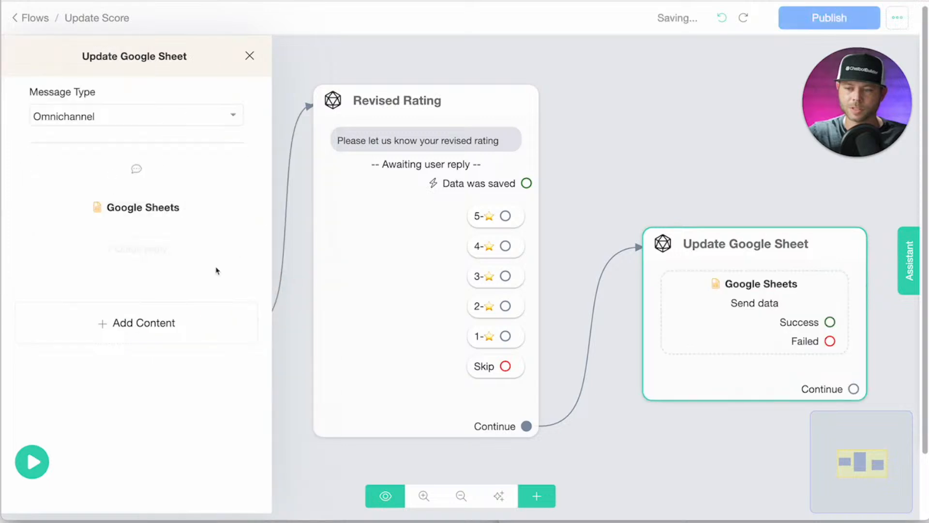
pyautogui.click(169, 213)
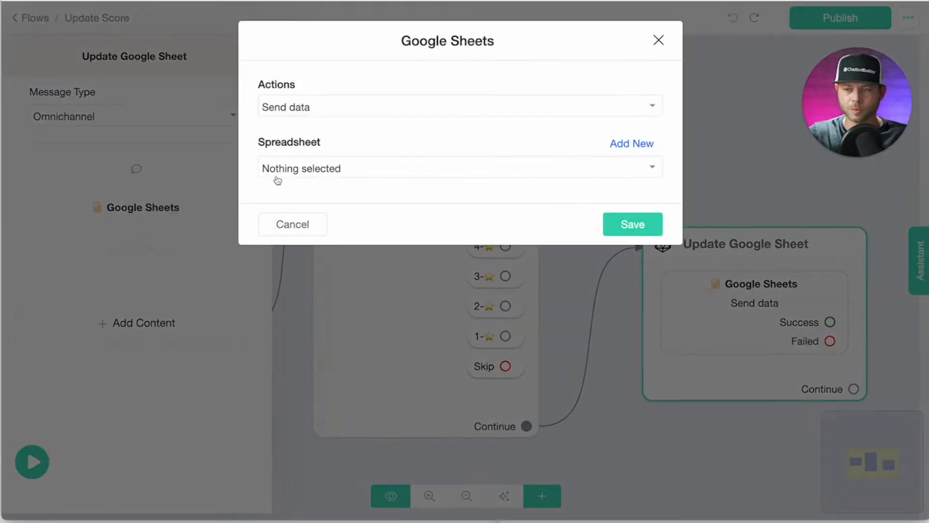
pyautogui.click(312, 110)
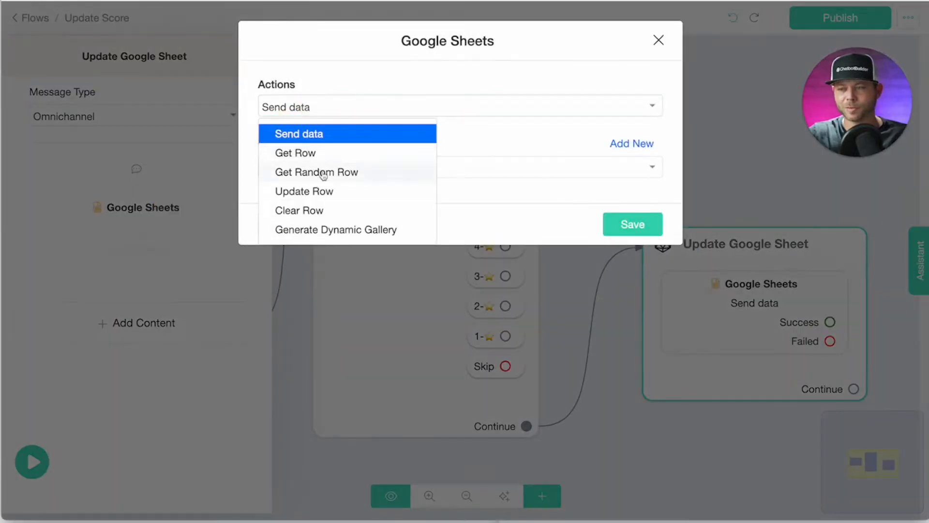
pyautogui.click(337, 191)
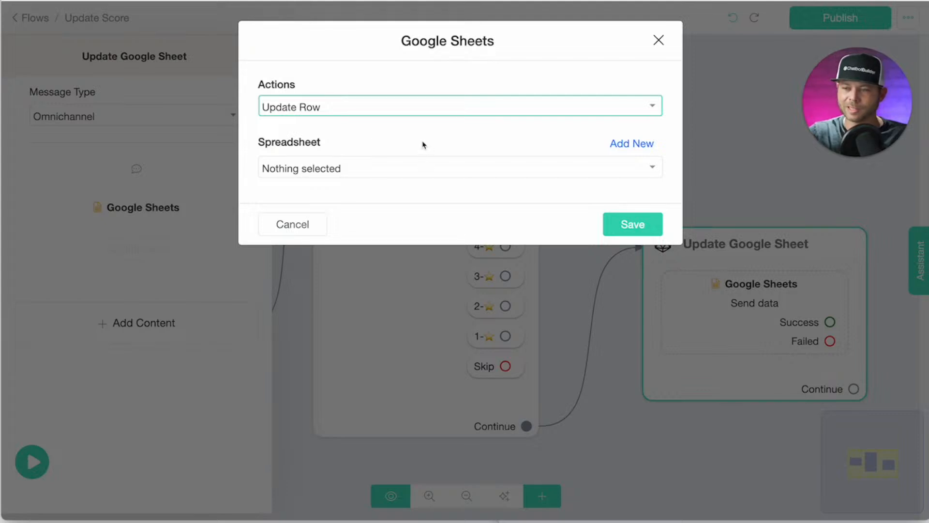
pyautogui.click(518, 170)
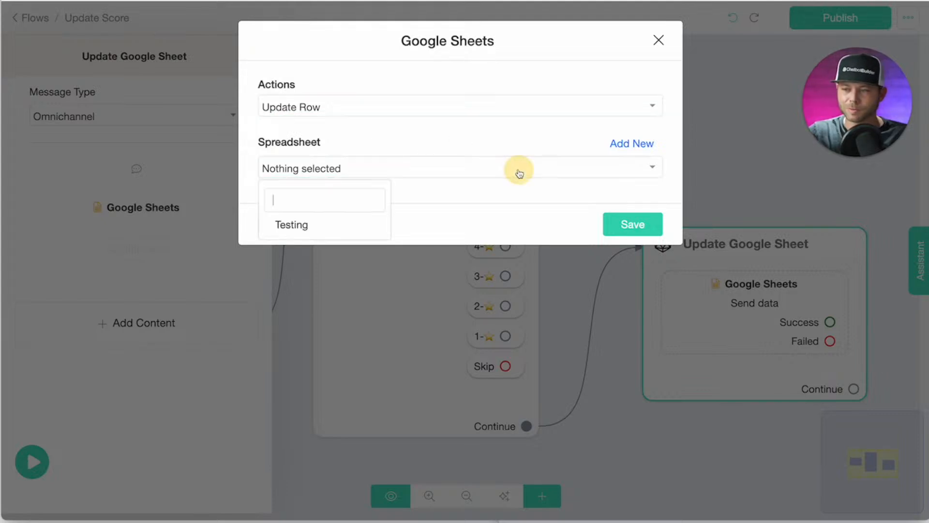
pyautogui.click(303, 224)
pyautogui.click(321, 218)
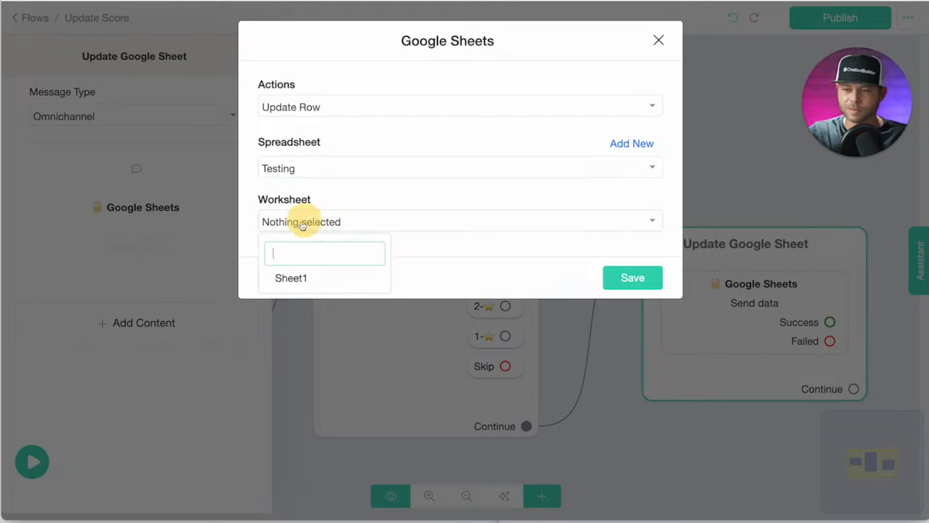
pyautogui.click(300, 284)
# Add a lookup filter matching the Email column to {{email}}.
pyautogui.click(358, 261)
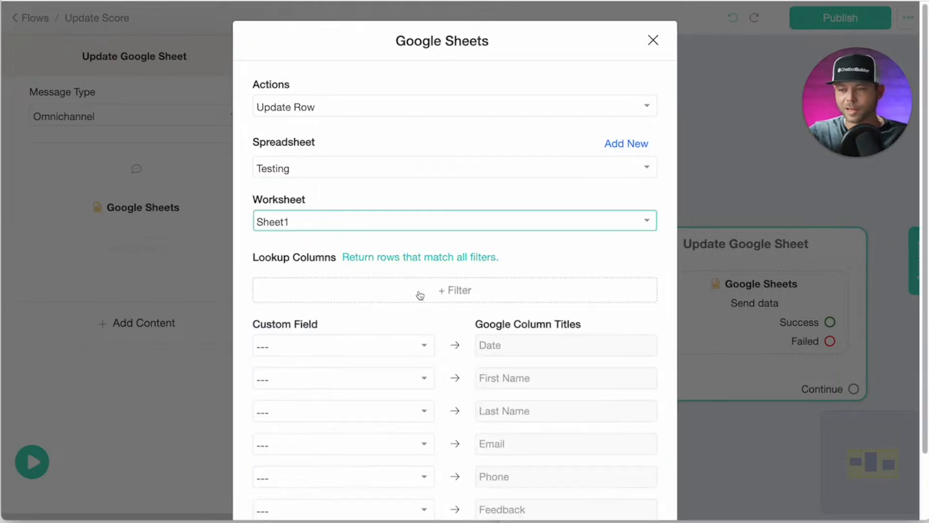
pyautogui.scroll(-2, 416, 294)
pyautogui.click(482, 226)
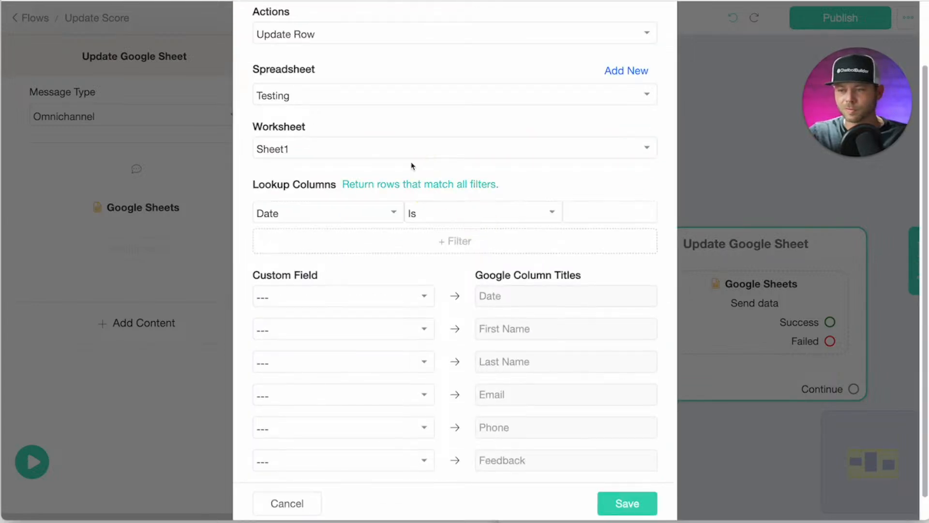
pyautogui.click(334, 213)
pyautogui.write('em')
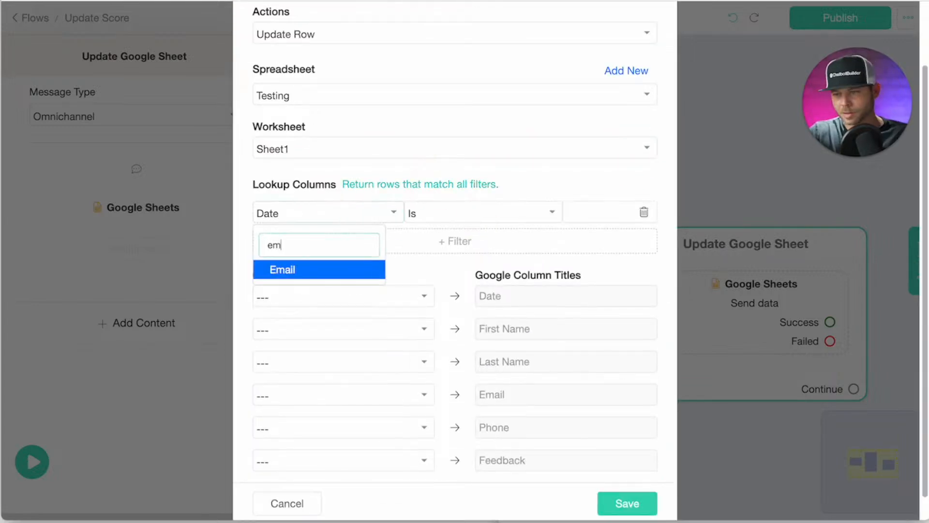
pyautogui.click(306, 270)
pyautogui.click(581, 214)
pyautogui.write('{em')
pyautogui.press('Return')
# Map the feedback field to the Feedback column and save the sheet update.
pyautogui.scroll(-1, 482, 397)
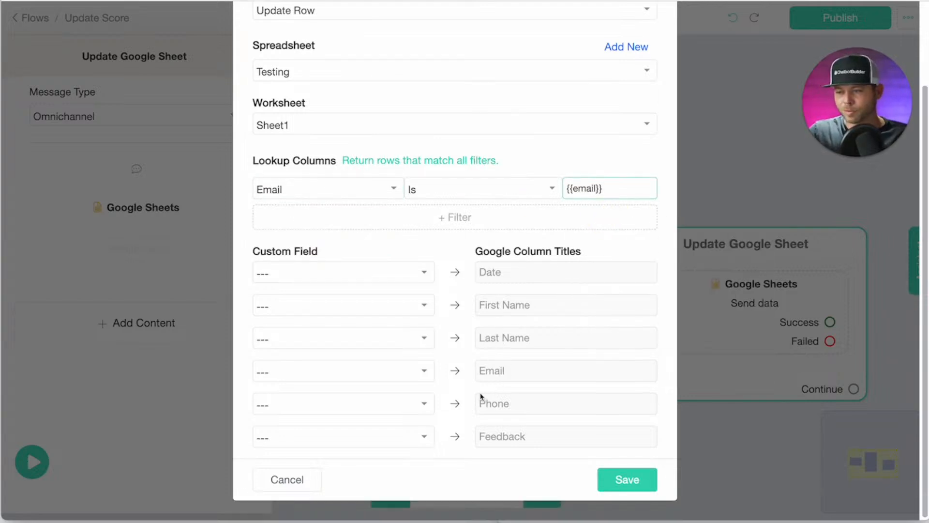
pyautogui.click(425, 438)
pyautogui.write('fed')
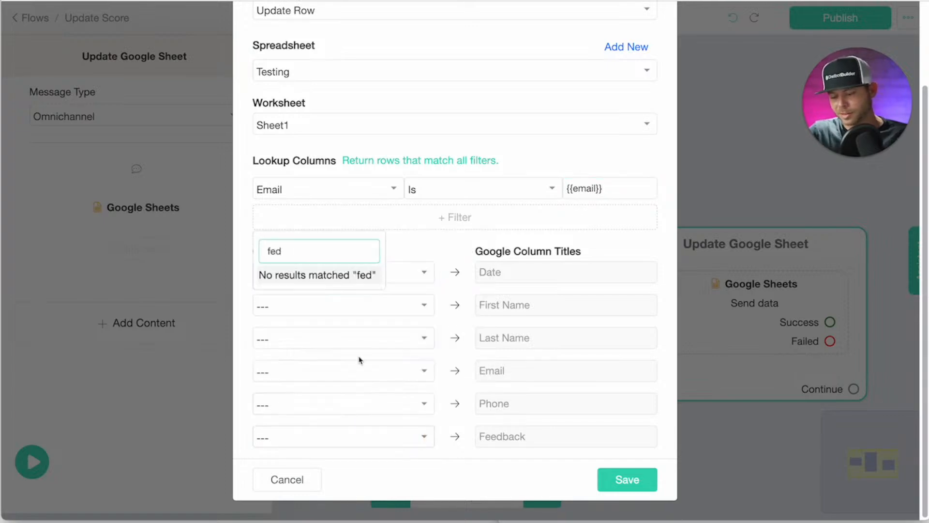
pyautogui.press('BackSpace')
pyautogui.write('e')
pyautogui.click(280, 295)
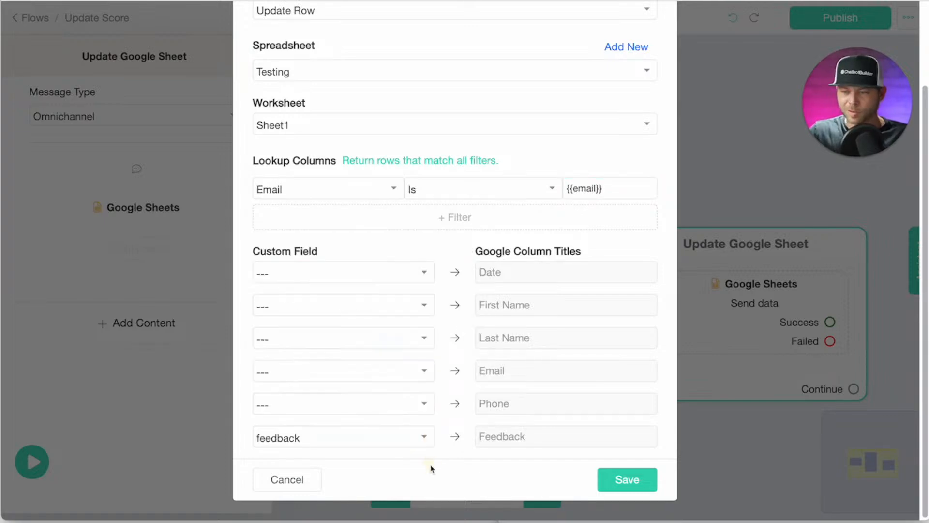
pyautogui.click(620, 477)
pyautogui.click(633, 207)
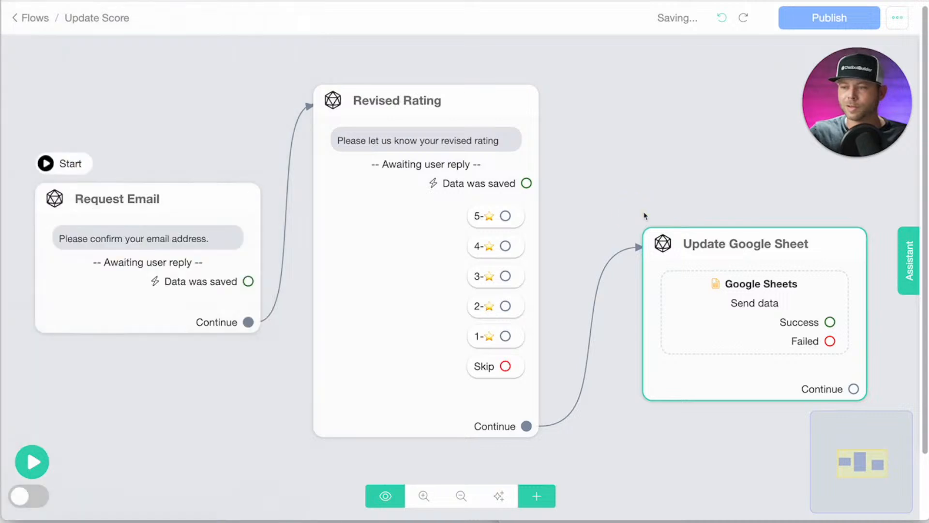
# Add a message step after Update Google Sheet named Confirmed.
pyautogui.scroll(-2, 644, 214)
pyautogui.moveTo(651, 192); pyautogui.dragTo(518, 170)
pyautogui.click(517, 303)
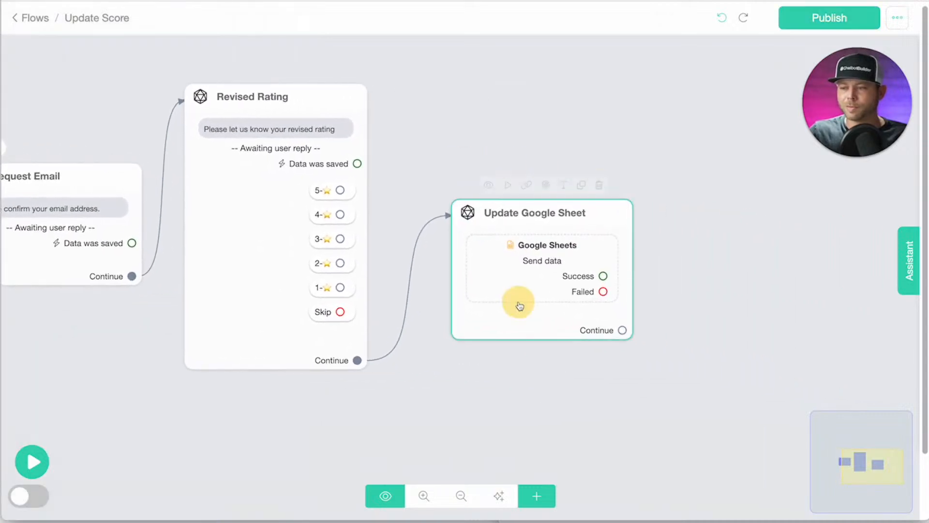
pyautogui.click(575, 311)
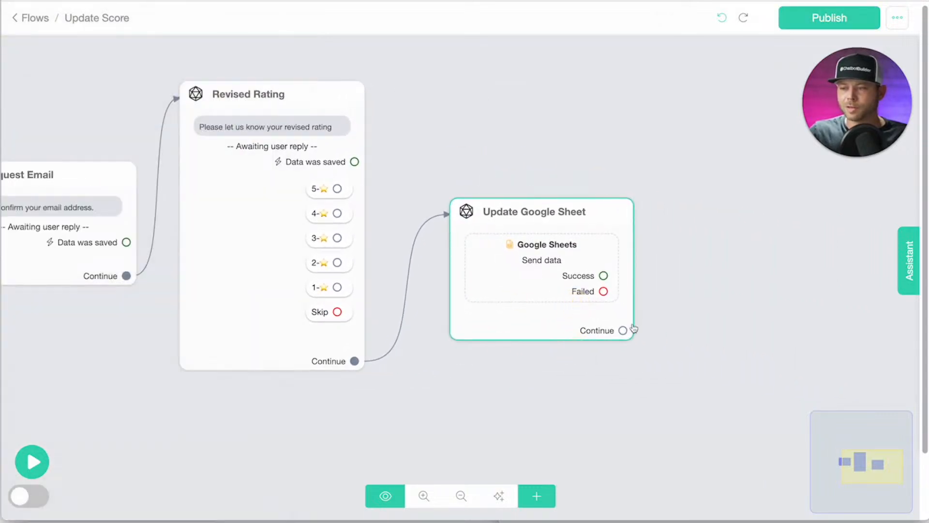
pyautogui.moveTo(624, 330); pyautogui.dragTo(691, 242)
pyautogui.click(123, 56)
pyautogui.write('Confirmed')
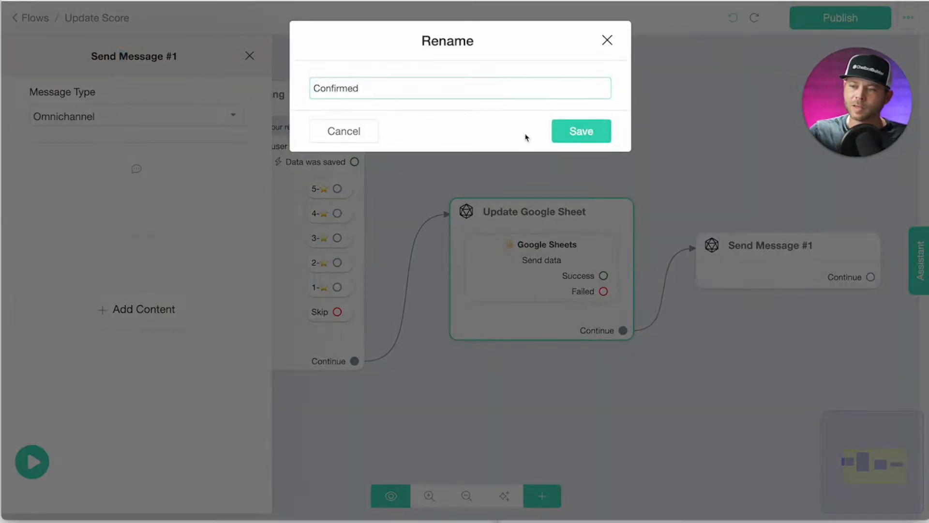
pyautogui.press('Return')
# Give Confirmed the text 'Great! Your rating has been updated to: {{feedback}}.'.
pyautogui.click(108, 313)
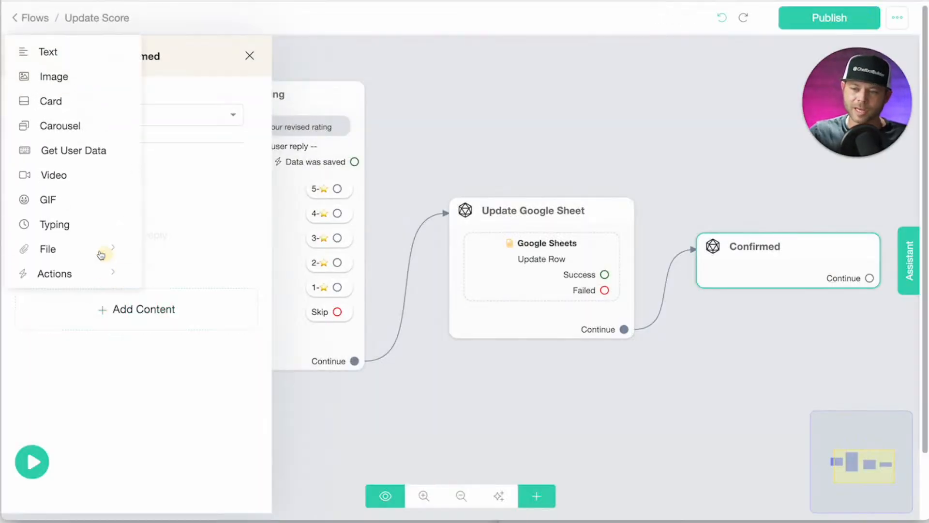
pyautogui.click(47, 55)
pyautogui.click(94, 212)
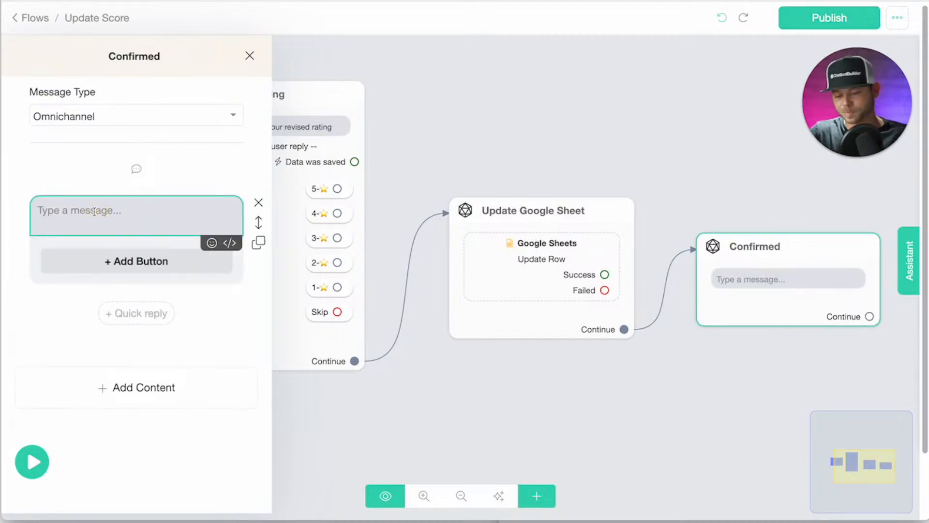
pyautogui.write('G')
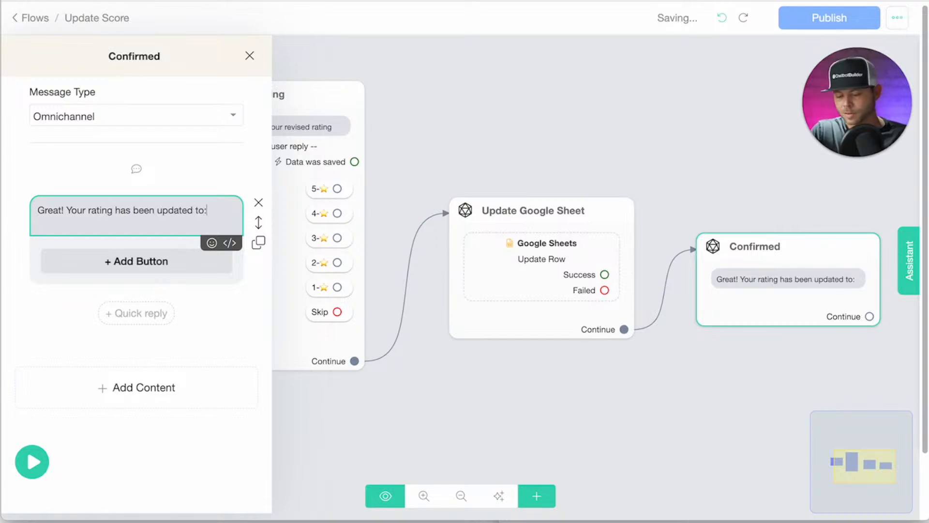
pyautogui.write('feed')
pyautogui.press('Return')
pyautogui.write('.')
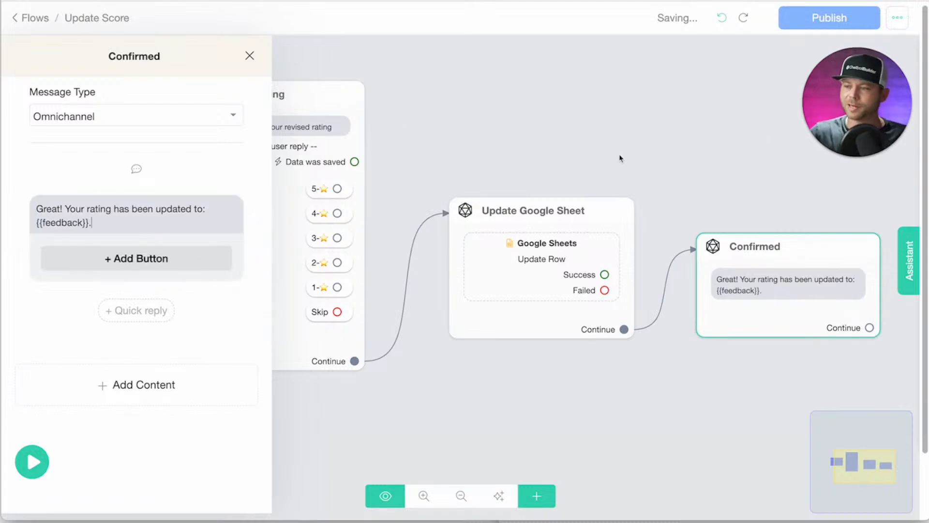
# Publish the updated Update Score flow.
pyautogui.click(691, 152)
pyautogui.scroll(-2, 462, 165)
pyautogui.click(835, 18)
# Copy the published web chat link and load it in the browser.
pyautogui.click(108, 151)
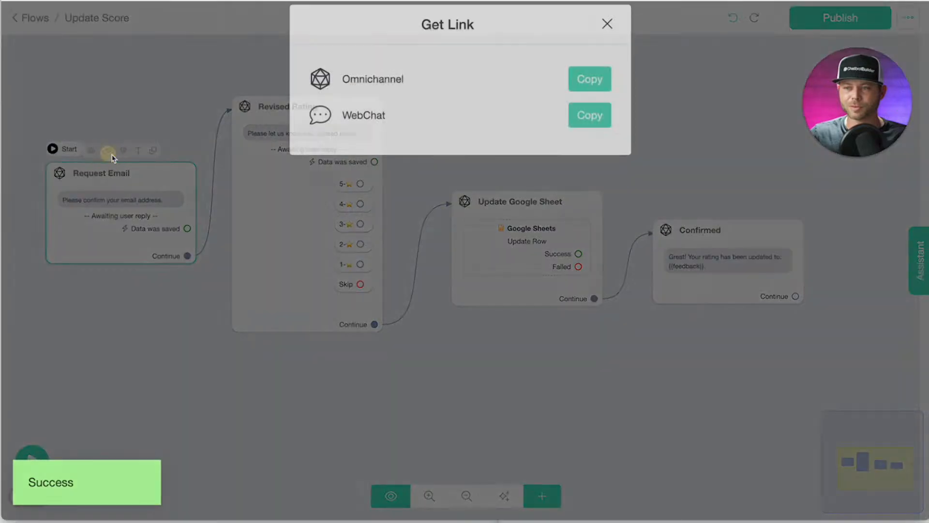
pyautogui.click(589, 132)
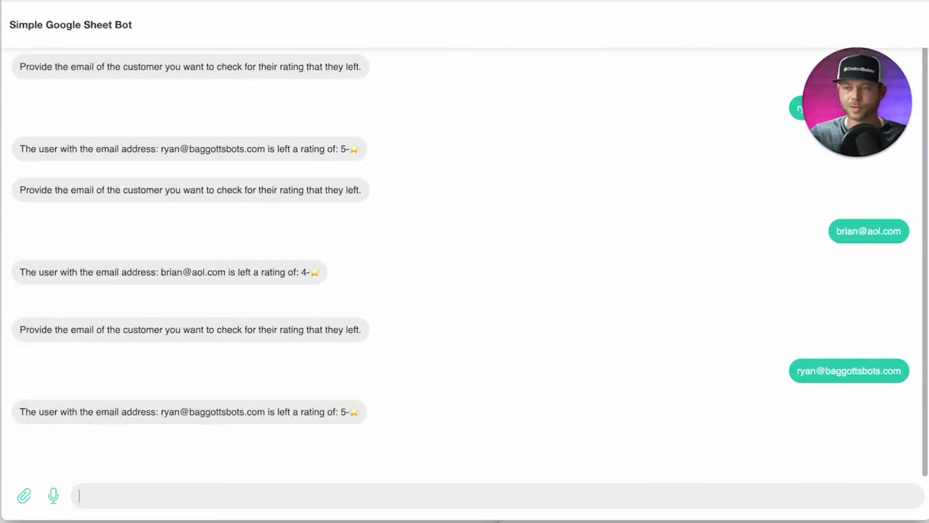
pyautogui.press('super+v')
pyautogui.press('Return')
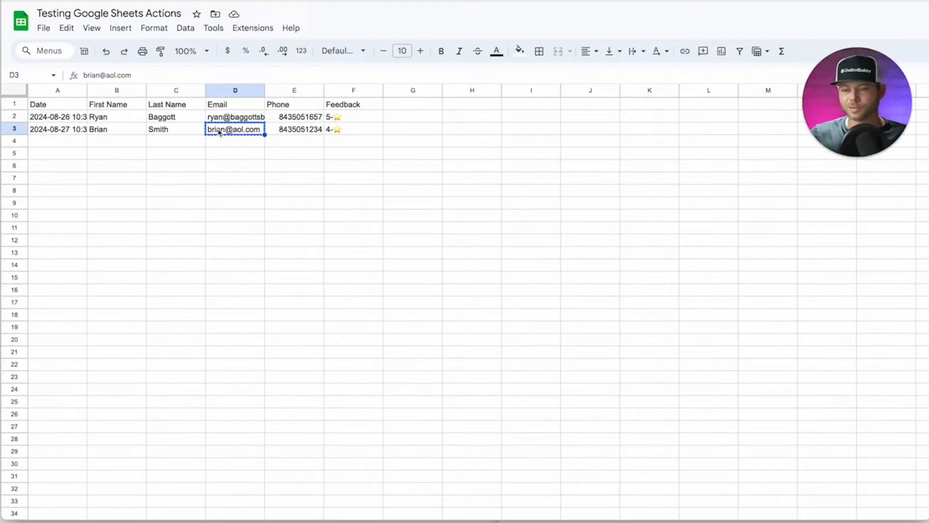
# Send the customer's email address to the bot and answer with the 5-⭐ rating.
pyautogui.moveTo(219, 133)
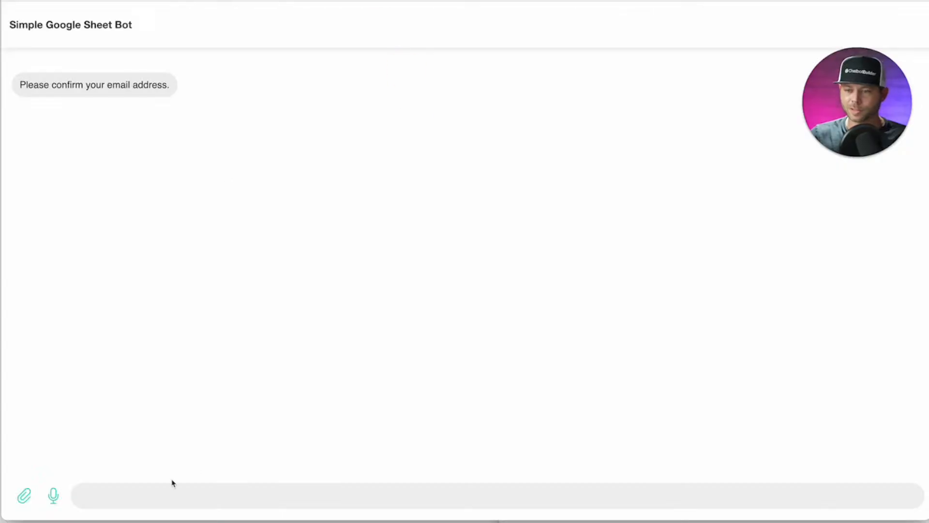
pyautogui.click(144, 500)
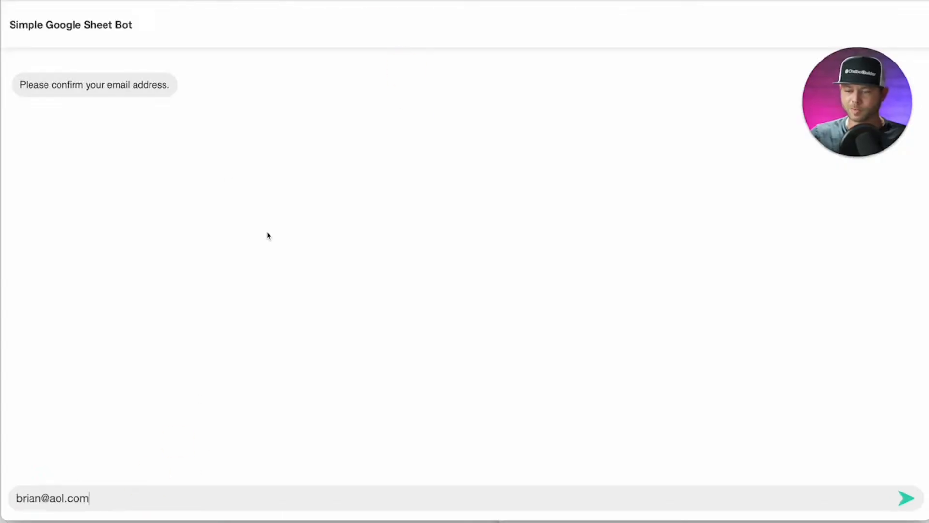
pyautogui.press('Return')
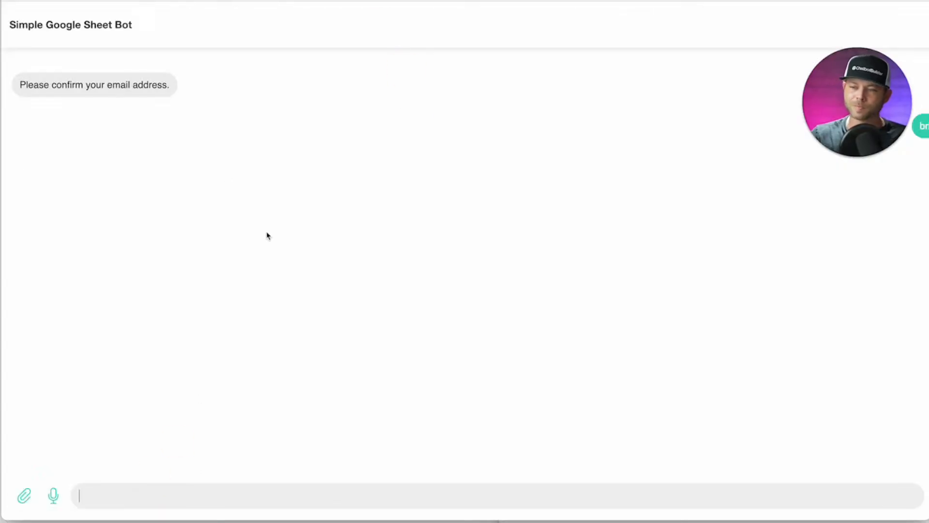
pyautogui.moveTo(841, 107); pyautogui.dragTo(747, 80)
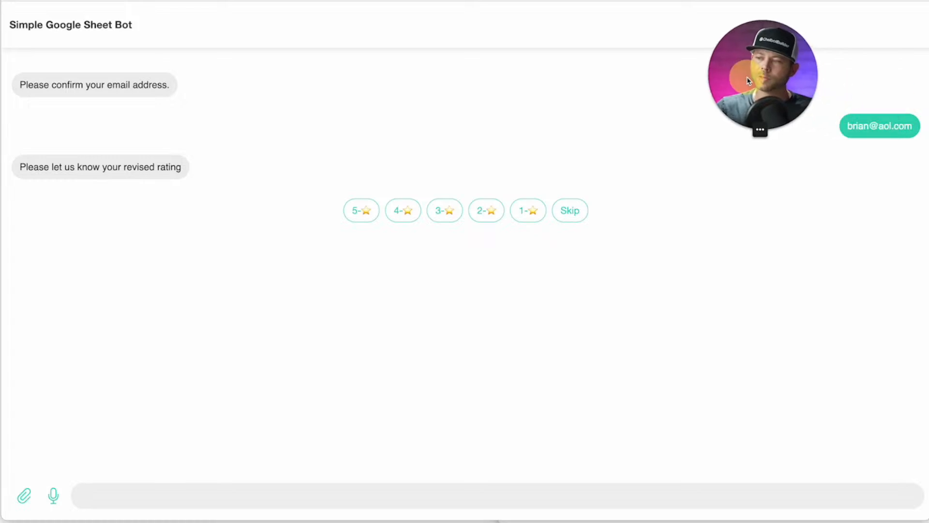
pyautogui.click(367, 220)
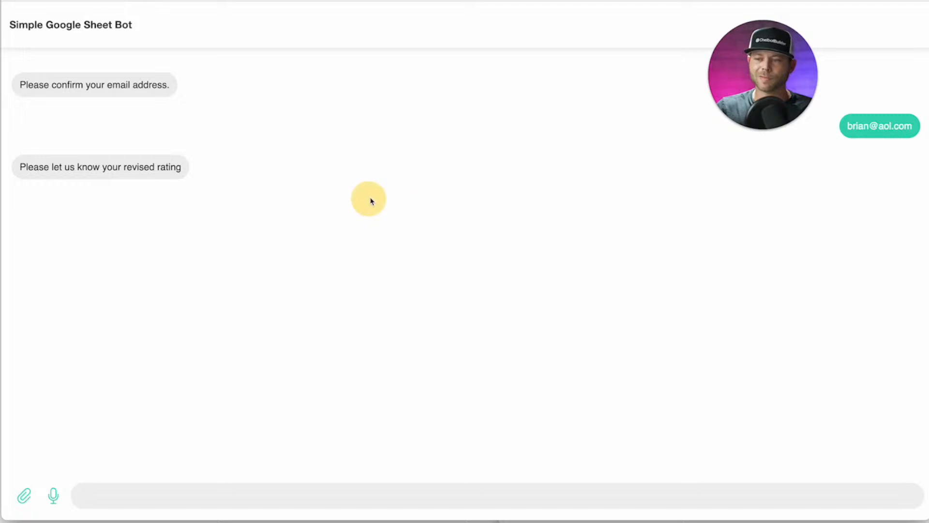